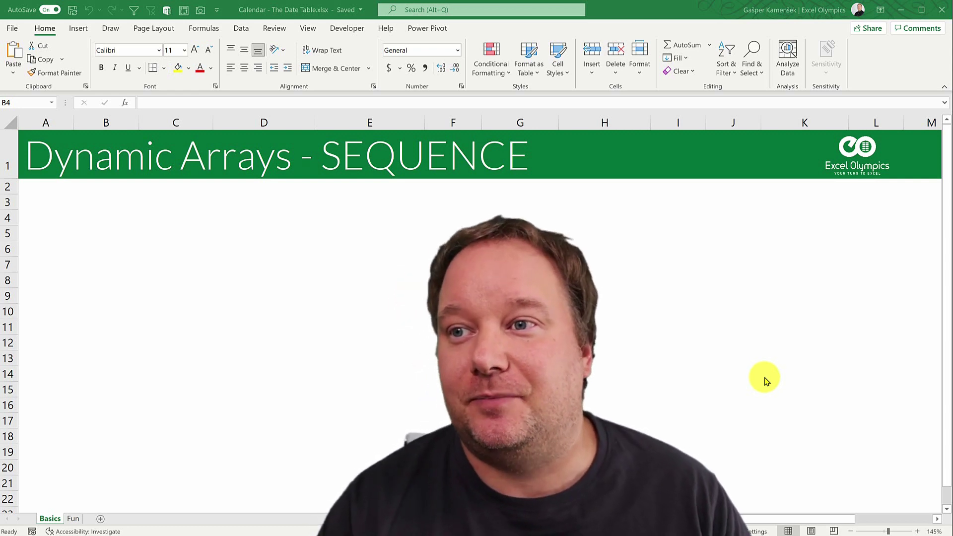
Step: Open the Series fill settings for B4, then dismiss them without filling anything
click(279, 246)
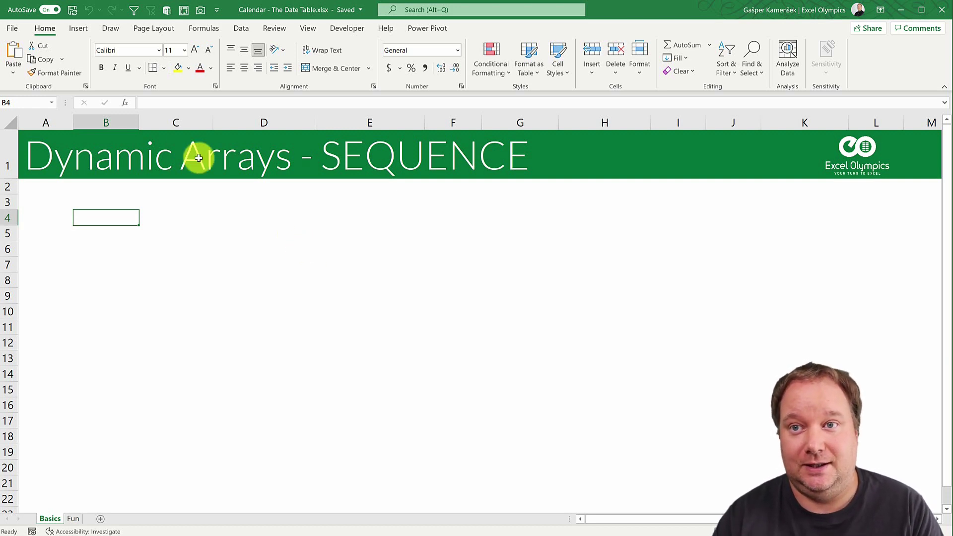
click(53, 28)
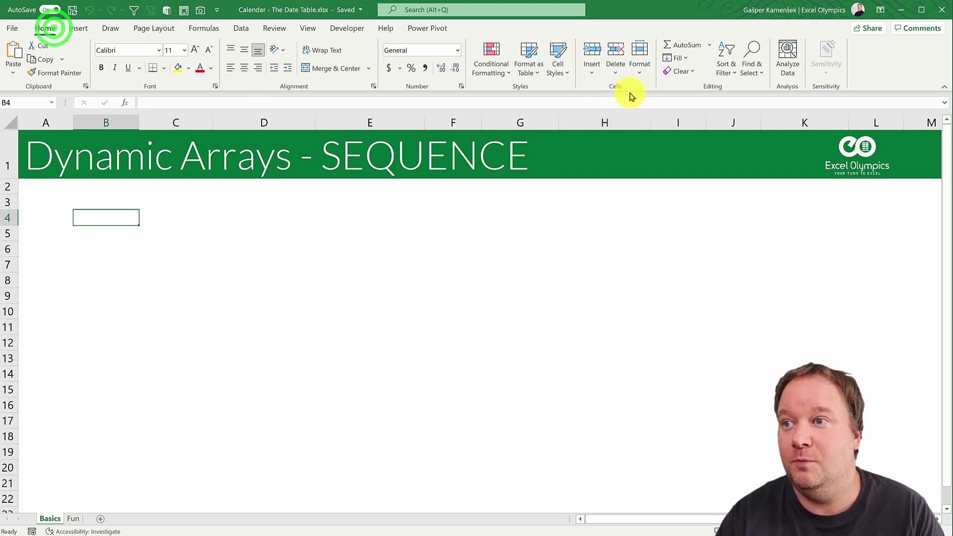
click(675, 58)
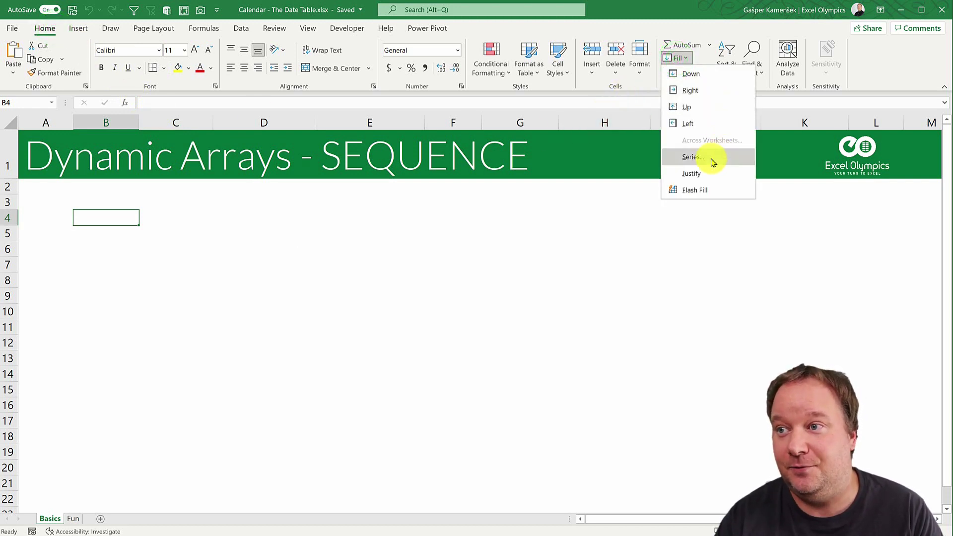
click(713, 163)
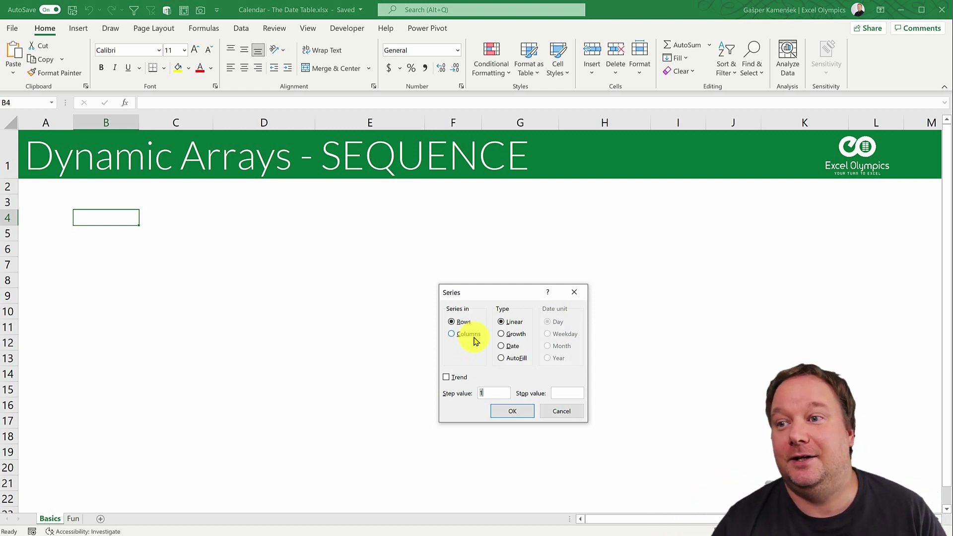
drag(492, 294, 504, 231)
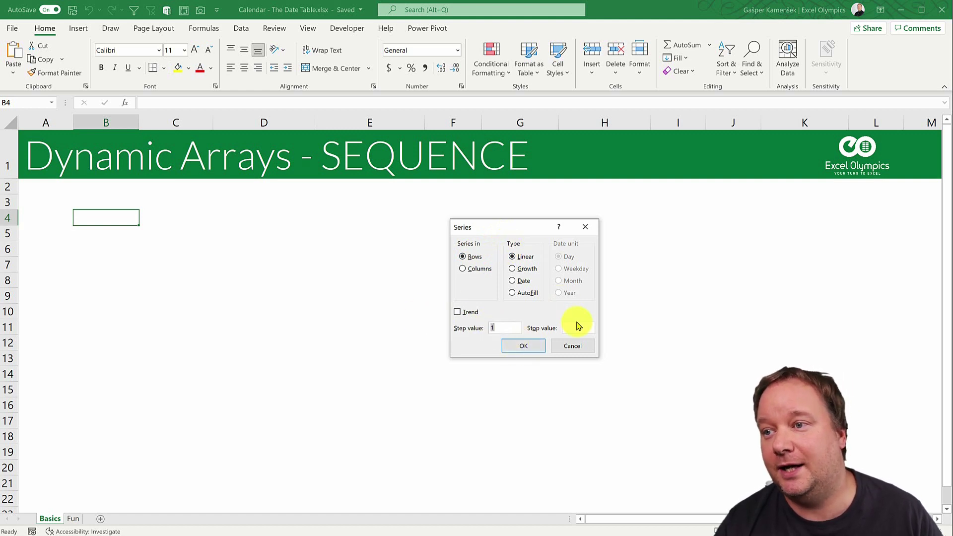
click(570, 349)
Step: Enter =SEQUENCE(10) in B4 so the numbers 1 to 10 spill down to B13
click(103, 215)
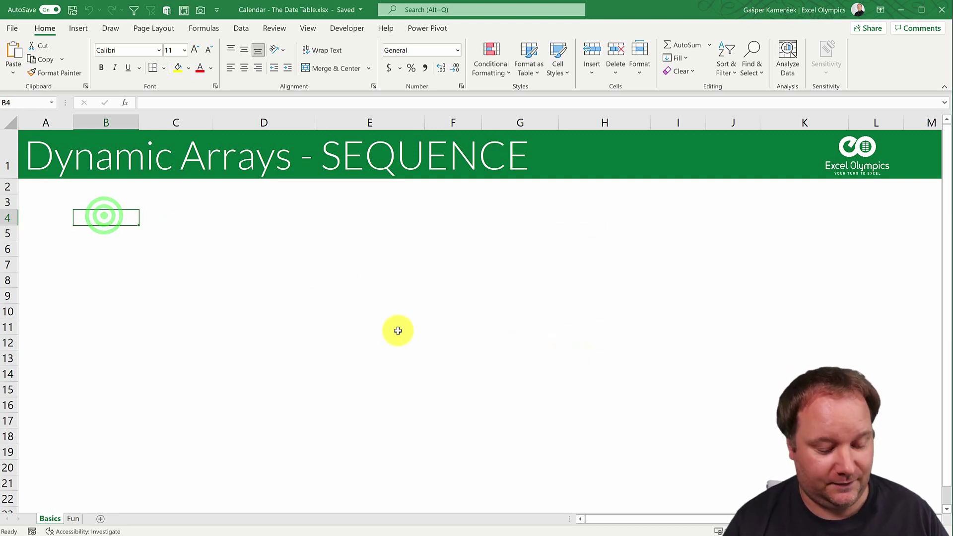
text(=se)
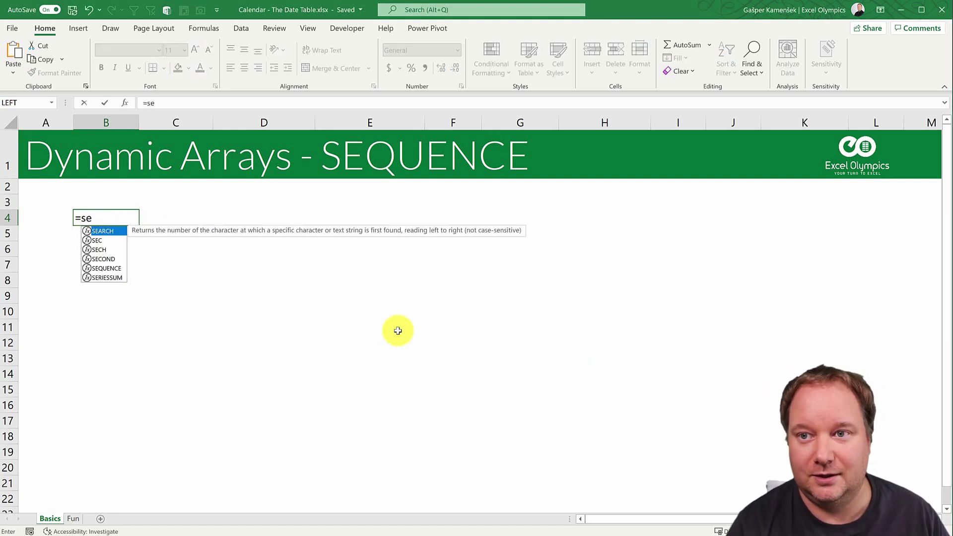
key(Down)
key(Down)
key(Down)
key(Down)
key(Tab)
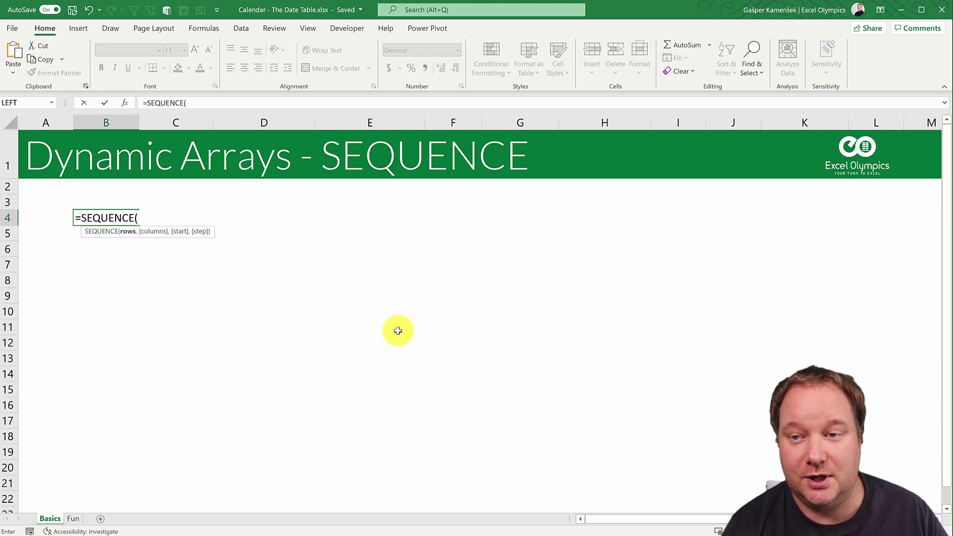
text(10))
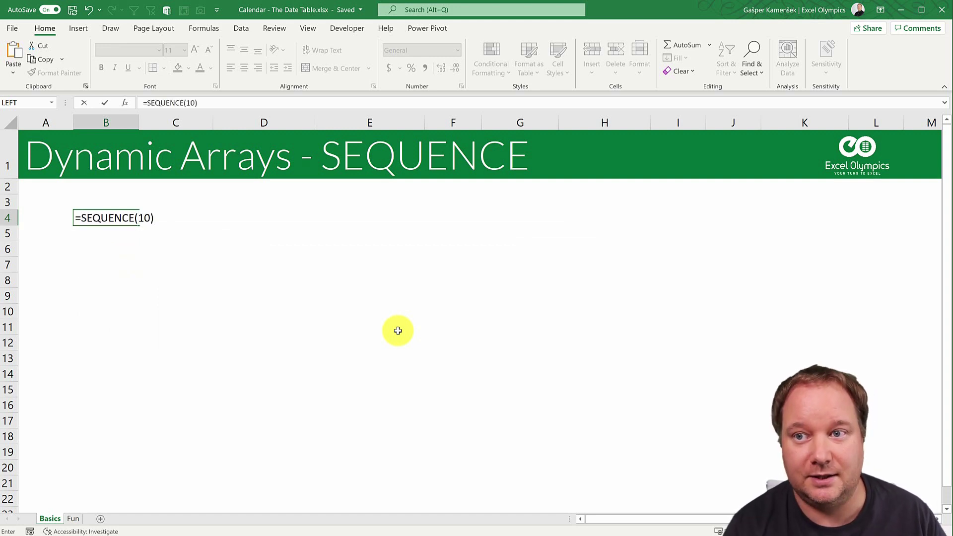
key(Return)
Step: Reopen B4's formula and delete its closing parenthesis to add more arguments
key(Up)
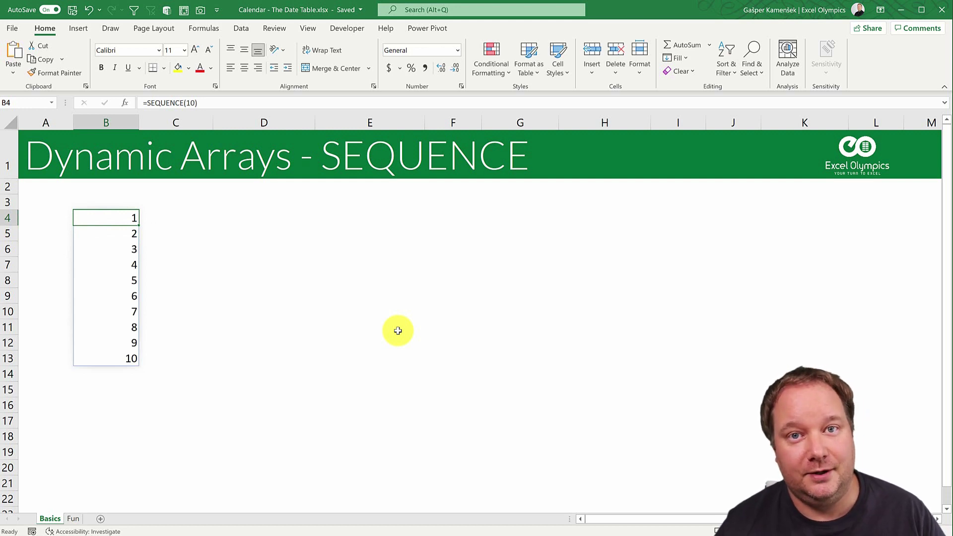
key(F2)
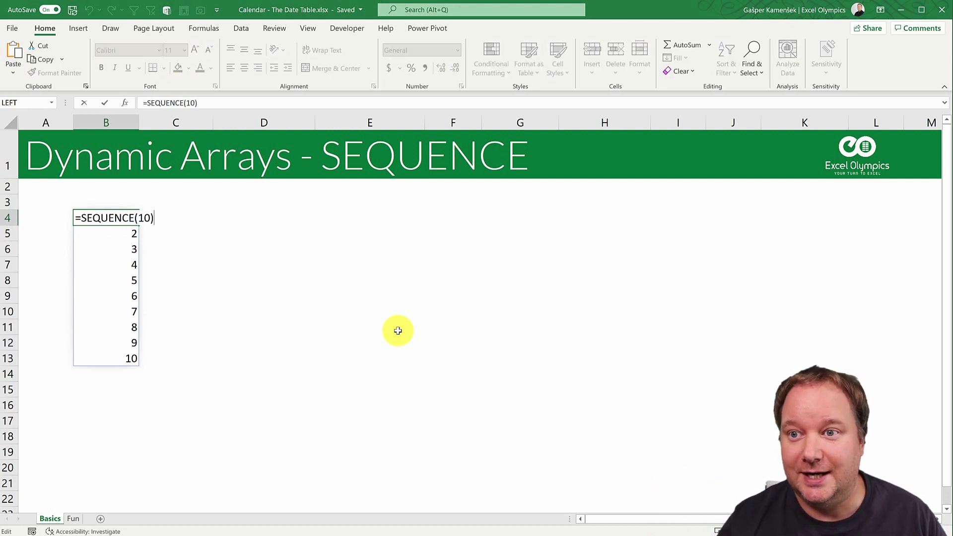
key(Delete)
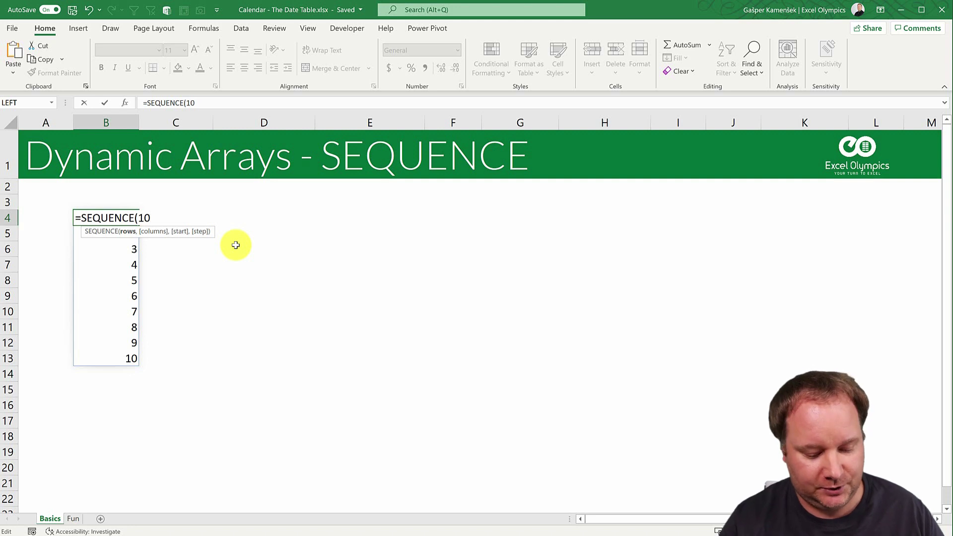
Step: Change B4's formula to =SEQUENCE(10,3) to spill 1–30 across B4:D13
text(,3)
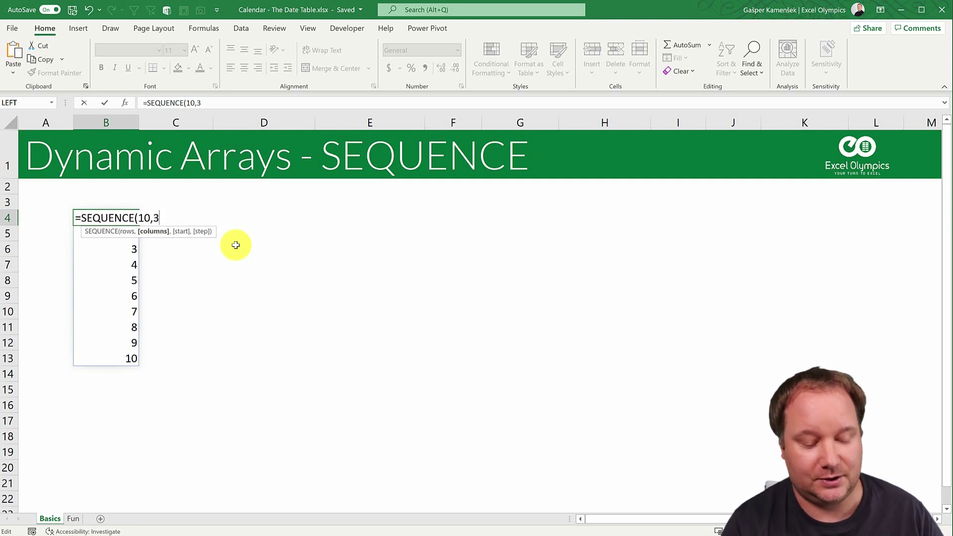
text()()
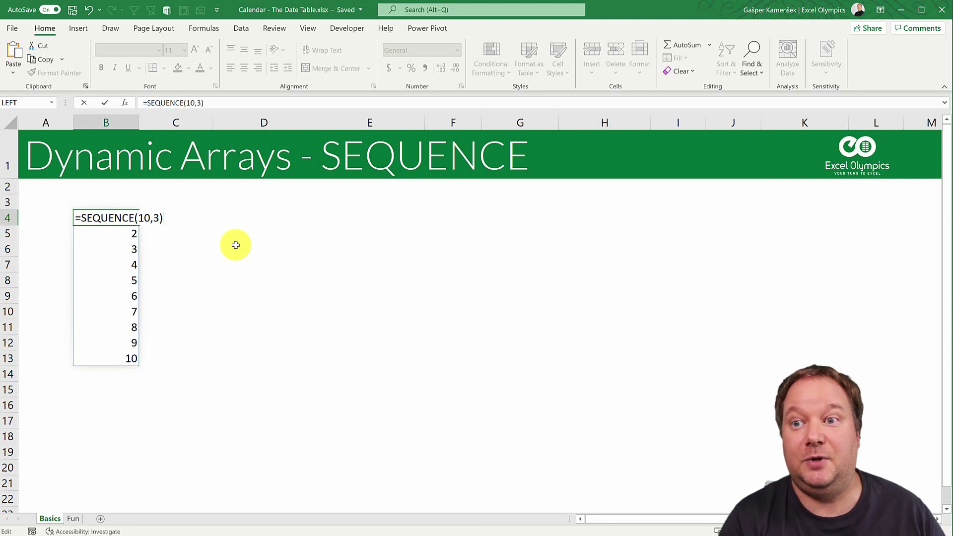
key(BackSpace)
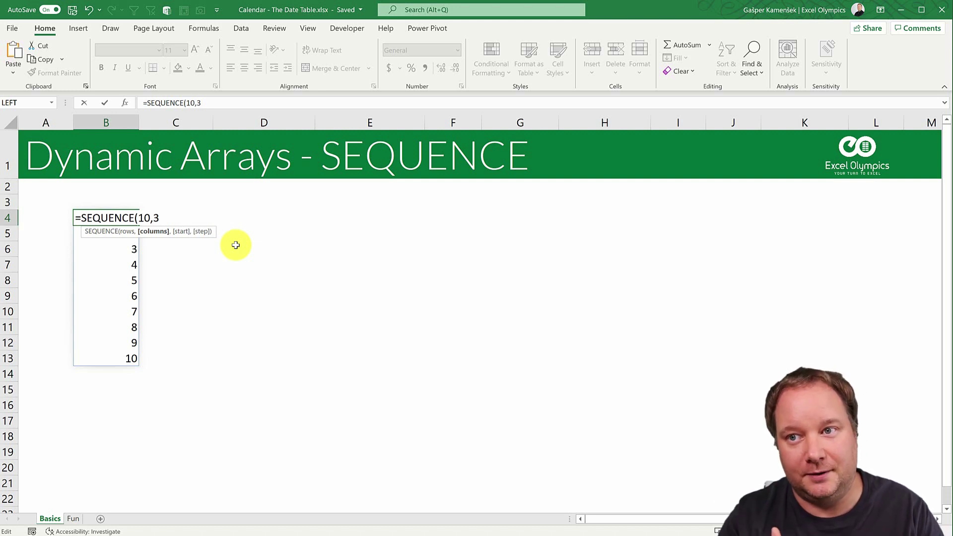
text())
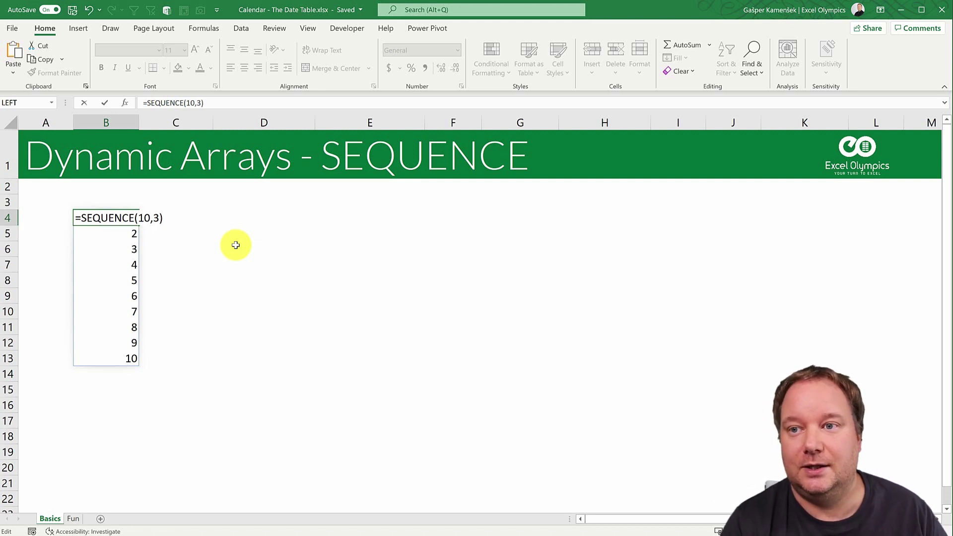
key(Return)
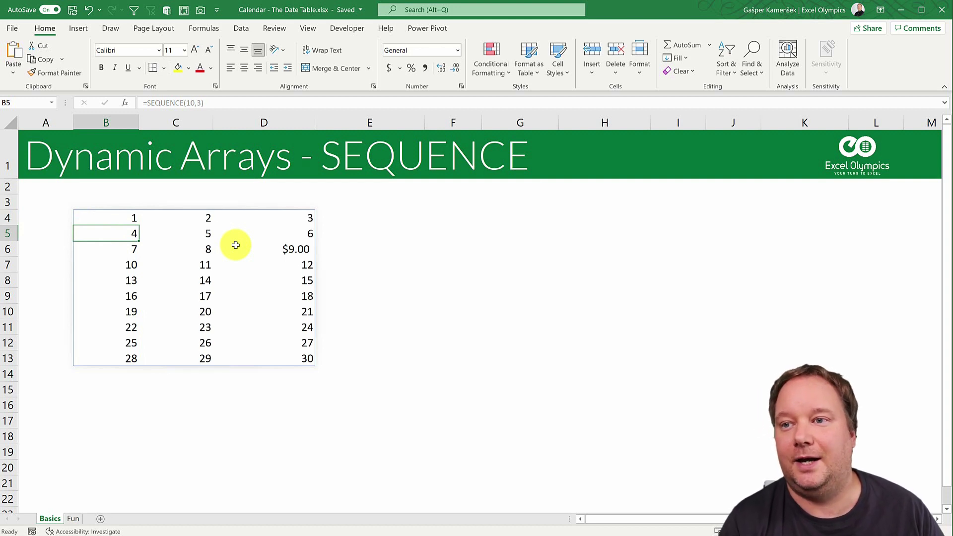
Step: Reset D6's number format from currency to General so it shows 9
key(Down)
key(Right)
key(Right)
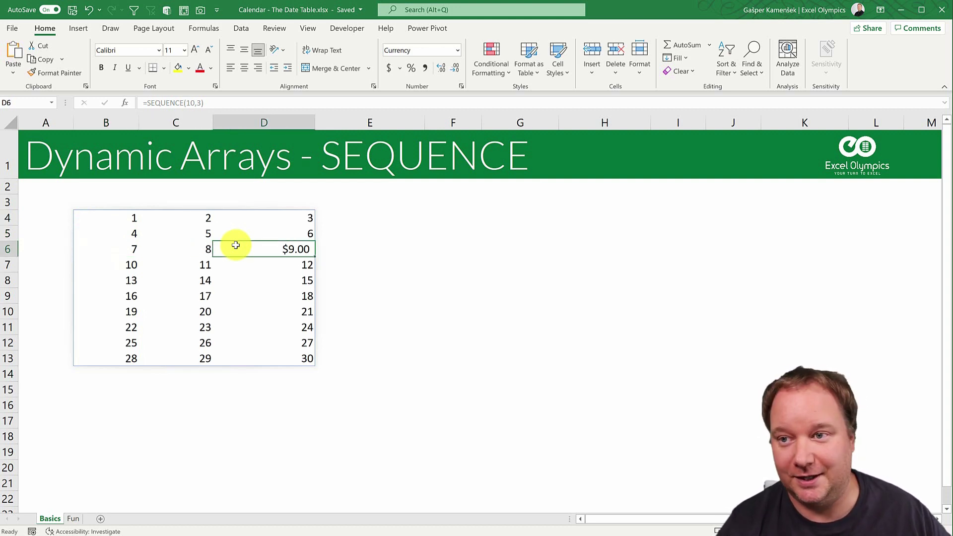
key(ctrl+1)
click(399, 168)
click(411, 195)
click(598, 423)
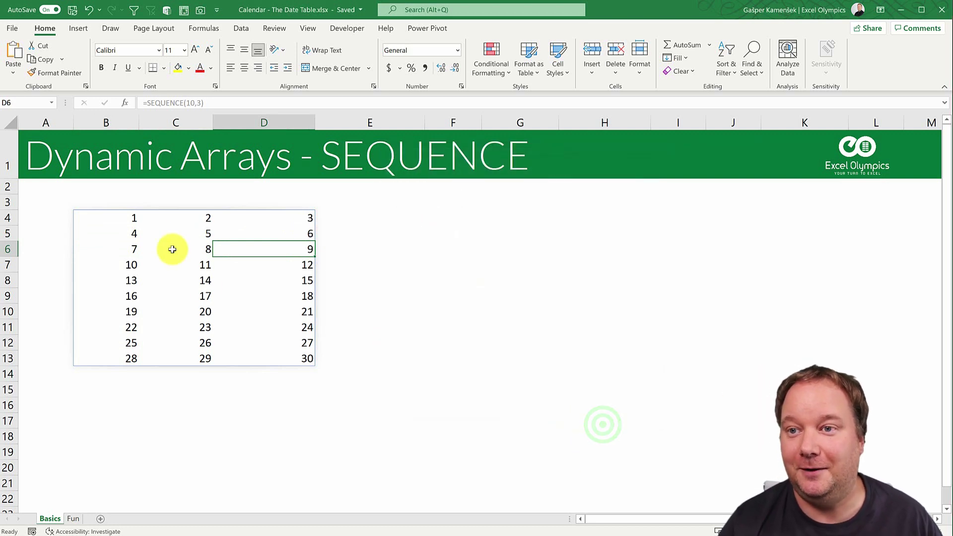
click(126, 214)
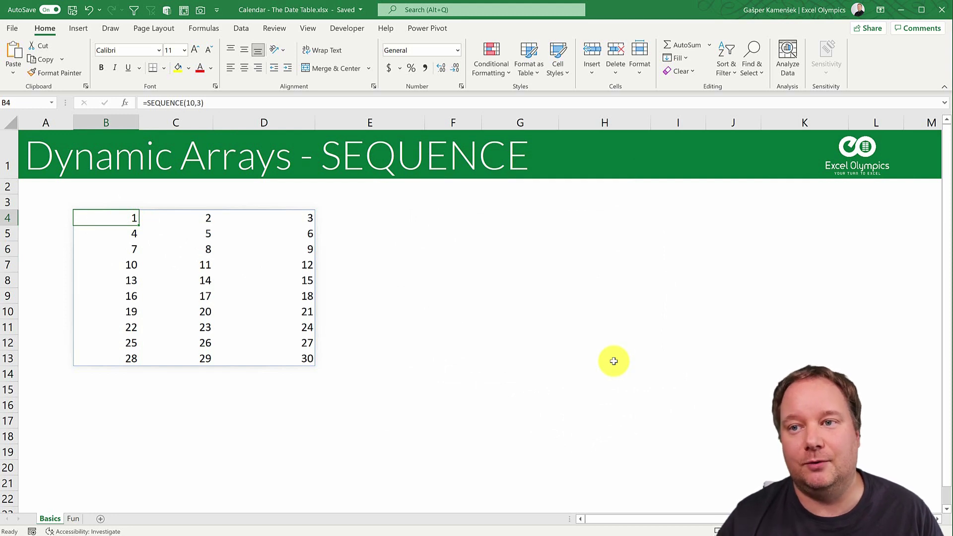
key(F2)
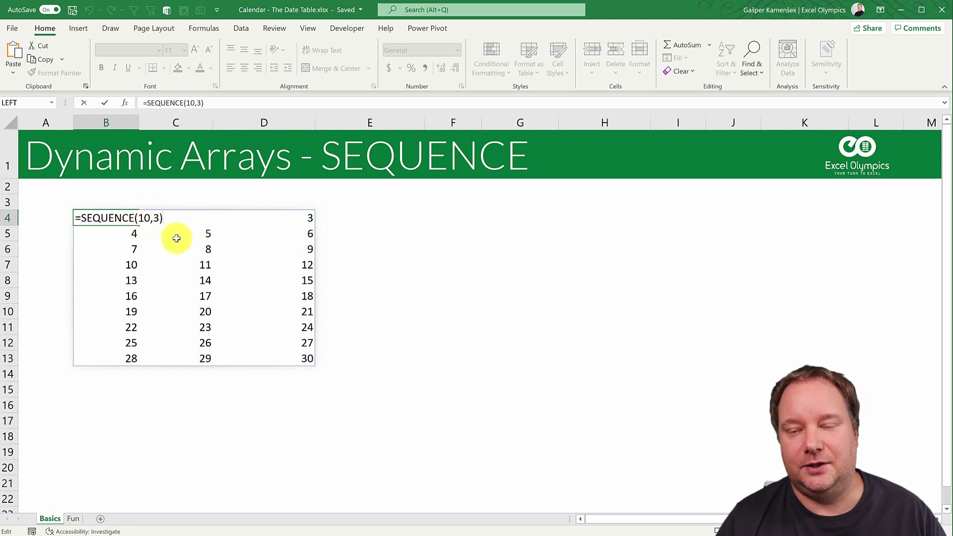
key(Escape)
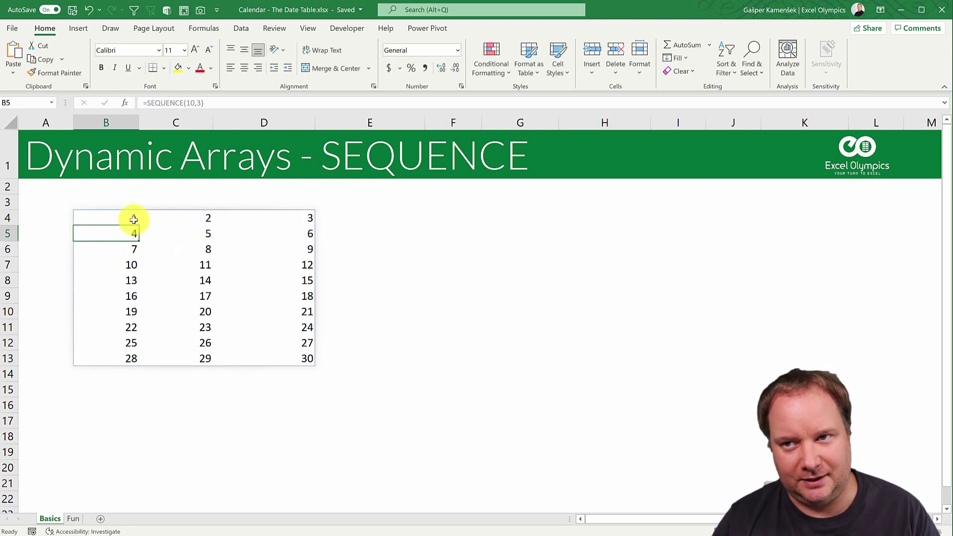
click(132, 218)
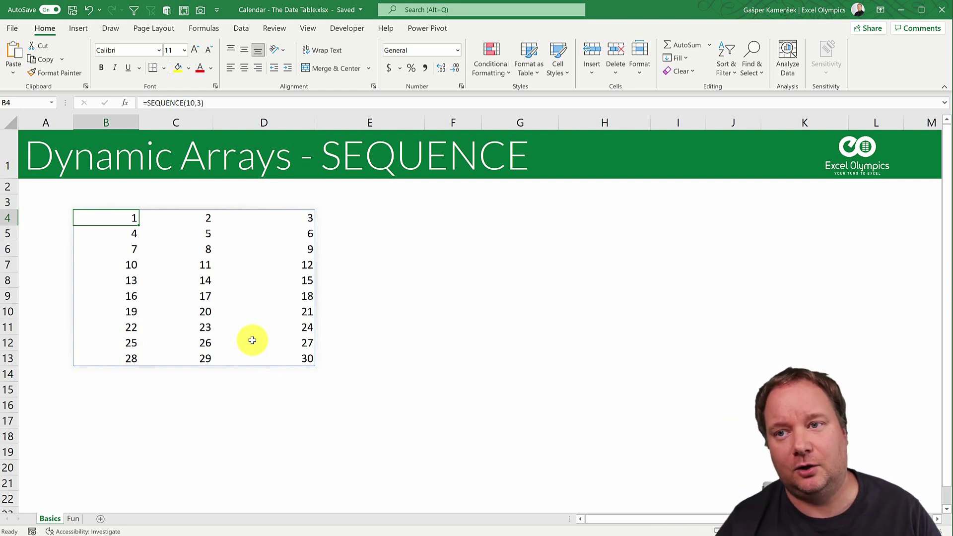
Step: Edit B4's formula to =SEQUENCE(3,10), swapping the row and column counts
key(F2)
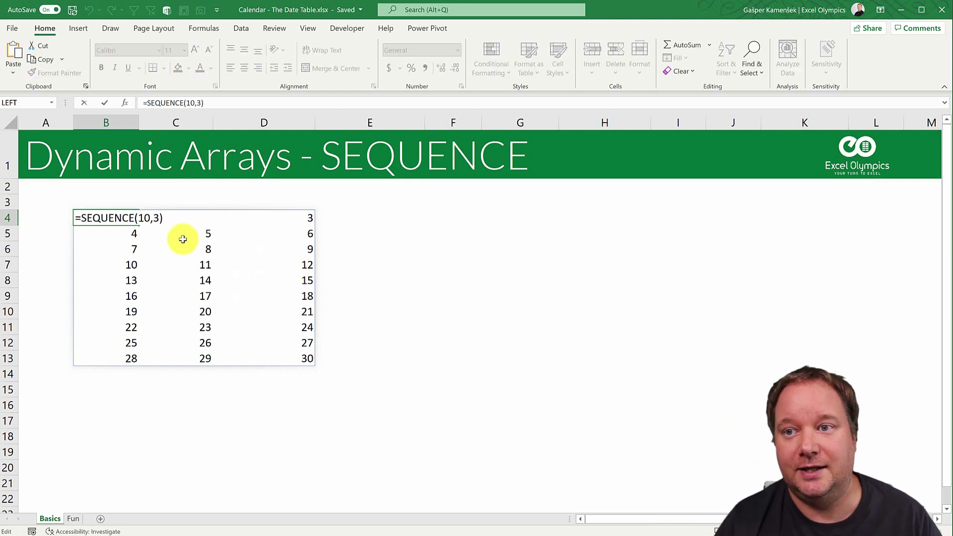
click(151, 215)
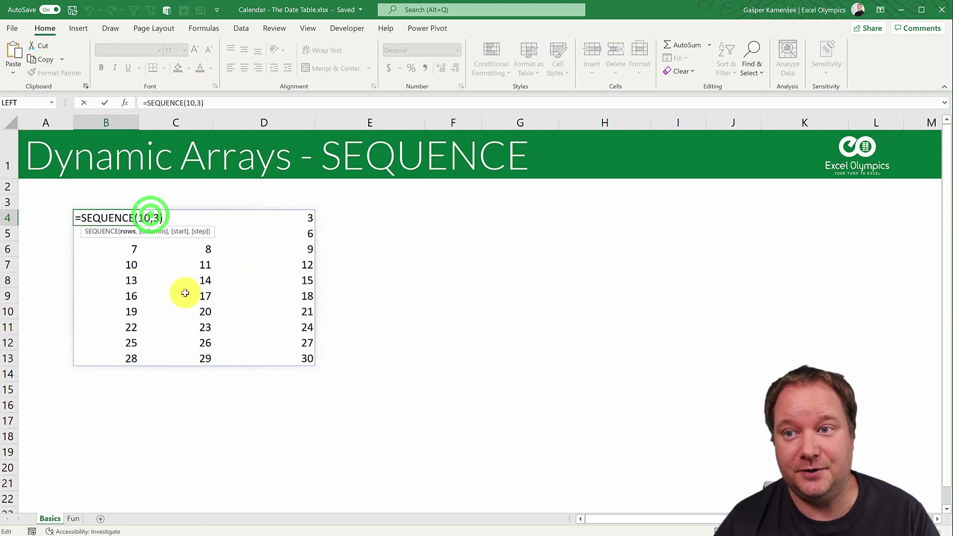
key(BackSpace)
key(BackSpace)
text(3)
key(Right)
key(BackSpace)
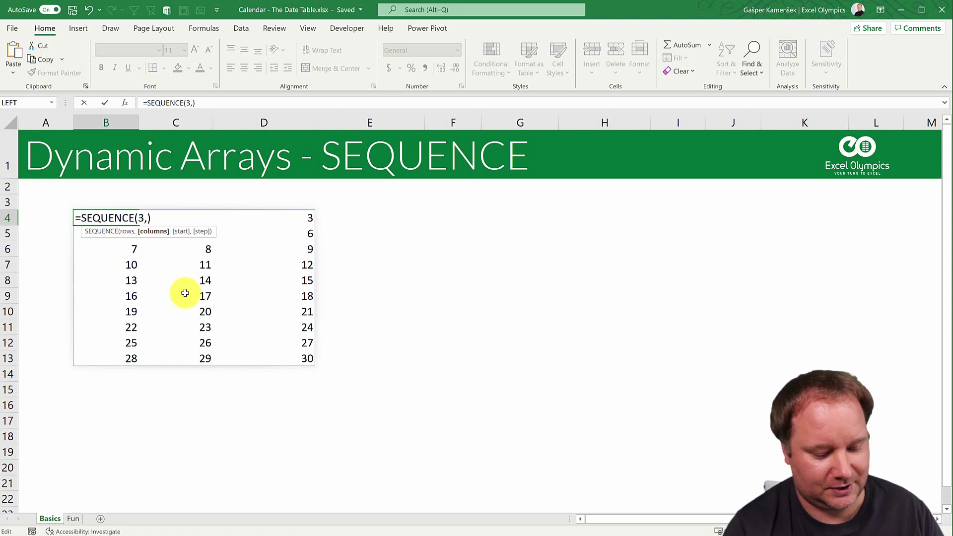
text(10)
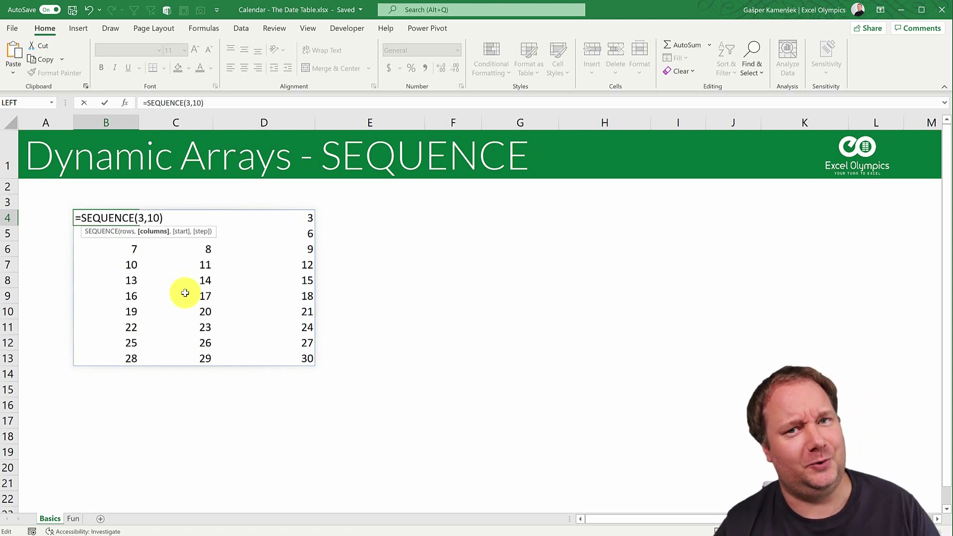
Step: Wrap the formula as =TRANSPOSE(SEQUENCE(3,10)) so 1–30 run down columns B to D
click(81, 217)
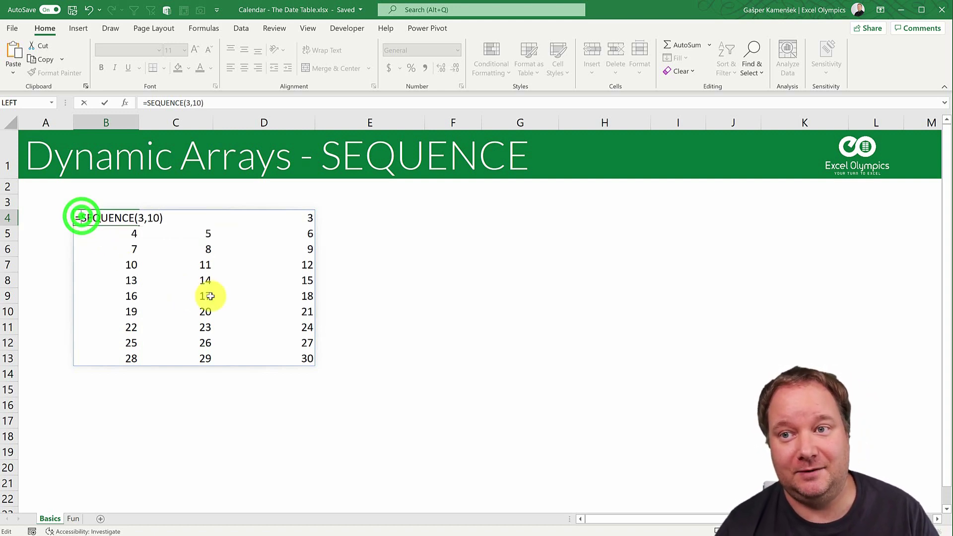
text(Tr)
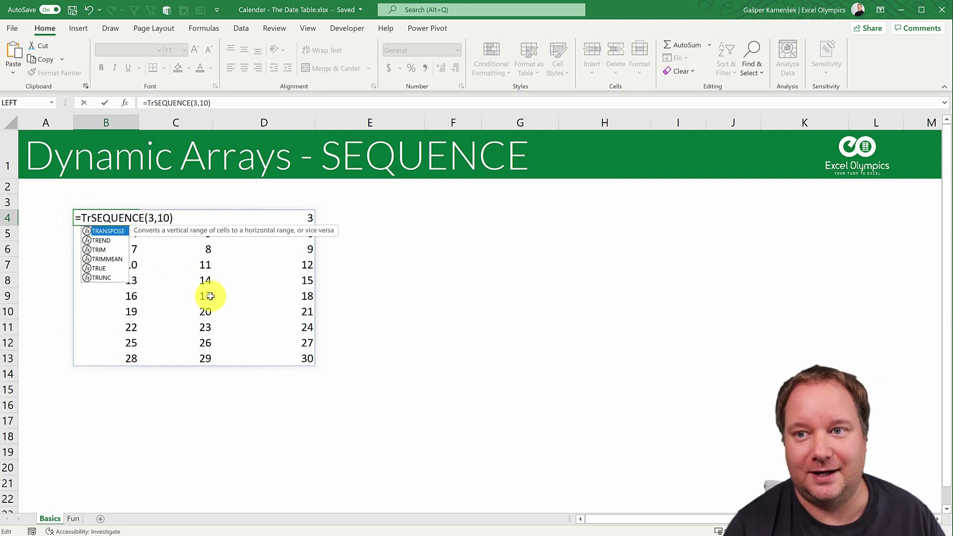
key(Tab)
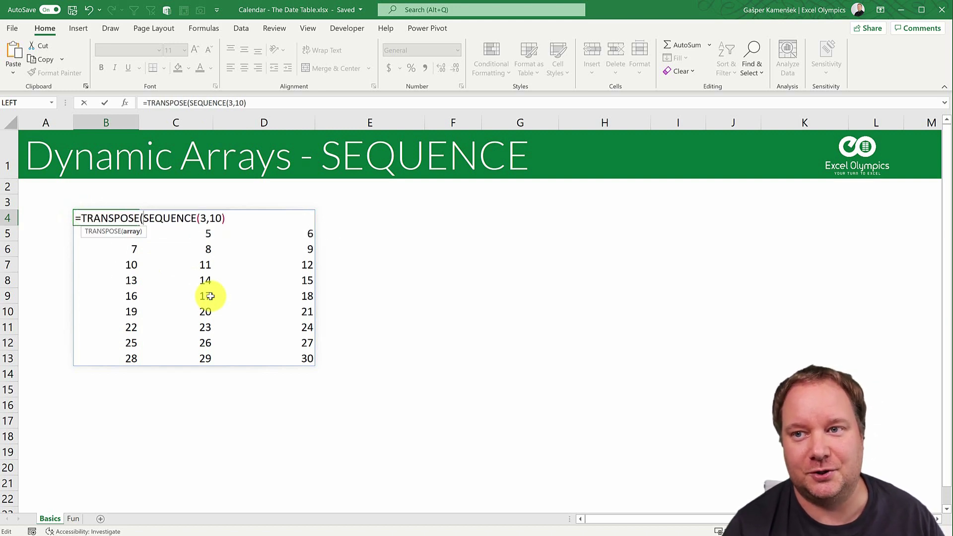
click(244, 222)
text())
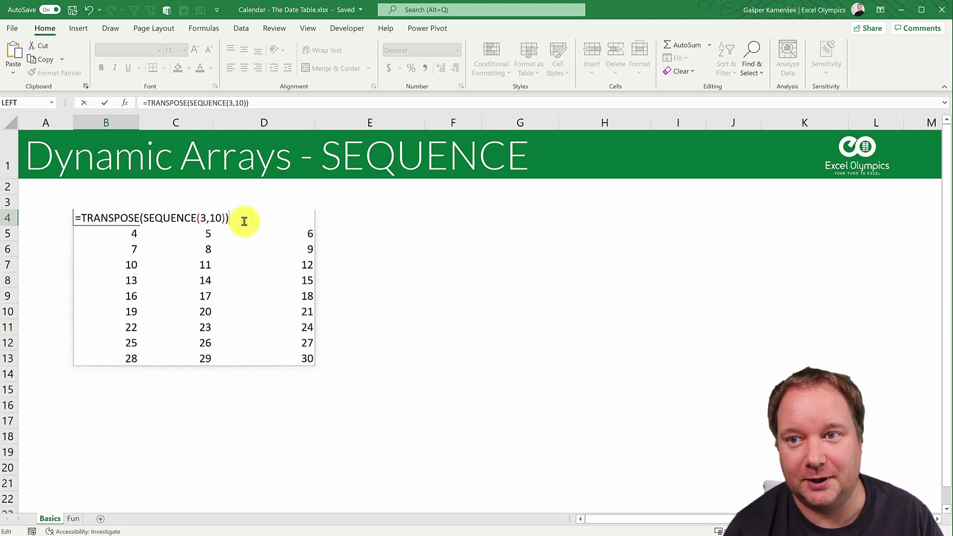
key(Return)
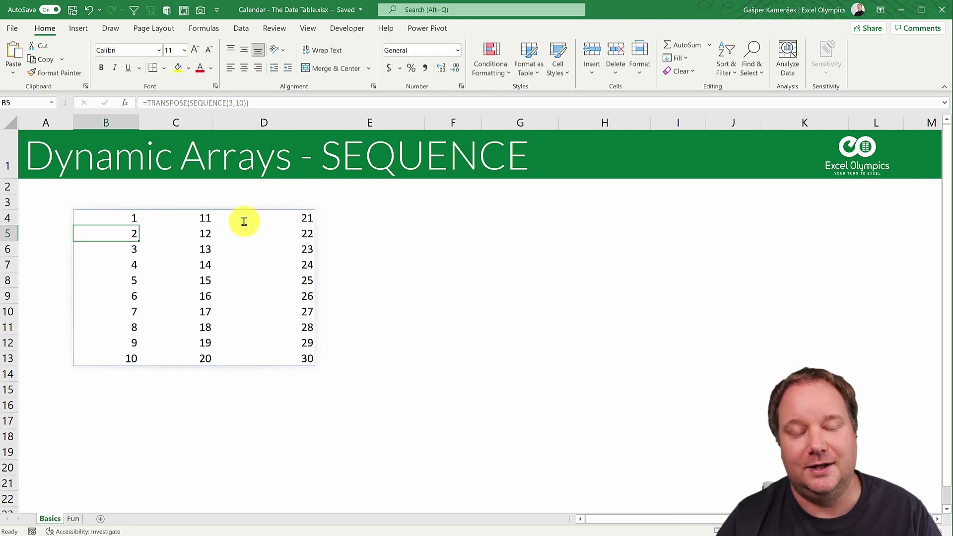
key(Up)
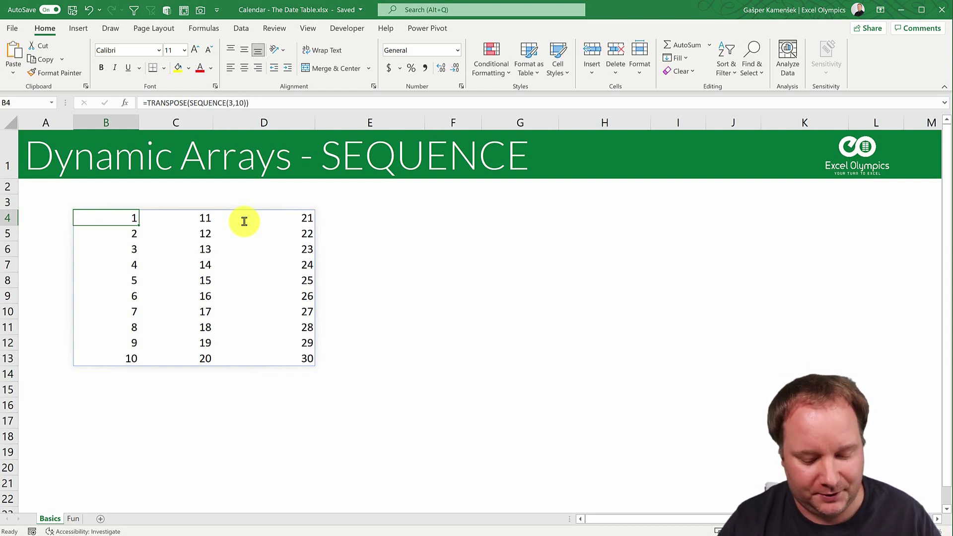
Step: Replace the grid with =SEQUENCE(10,,TODAY()) in B4 to list ten consecutive days
key(Delete)
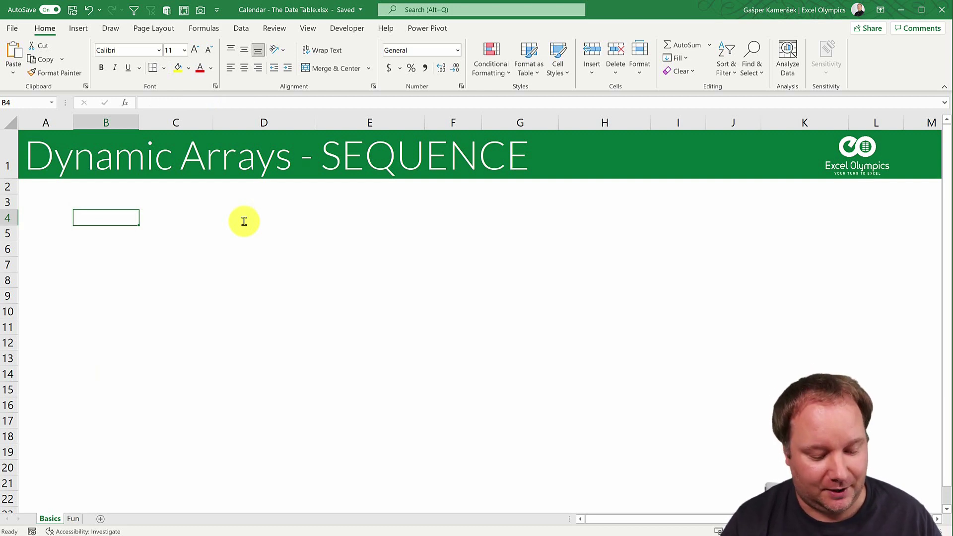
text(=s)
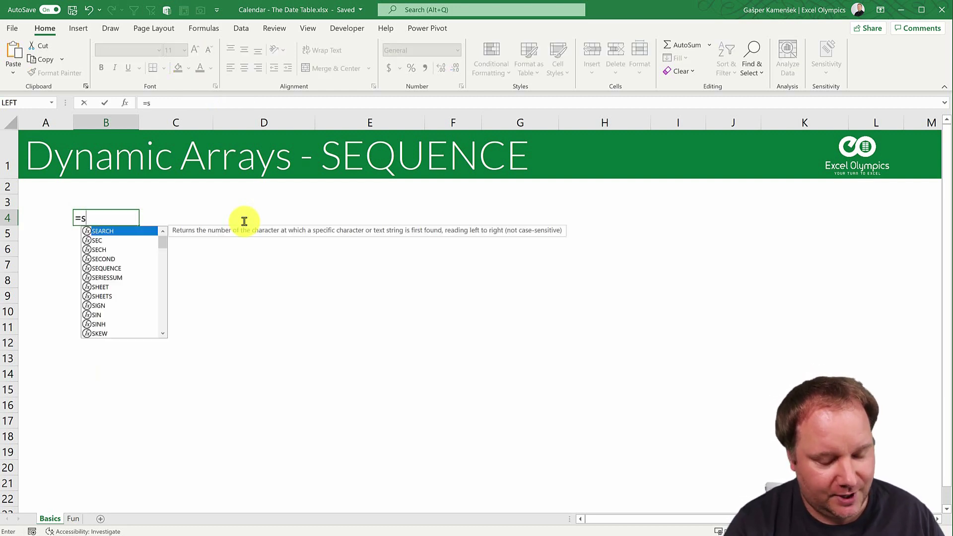
text(eq)
key(Tab)
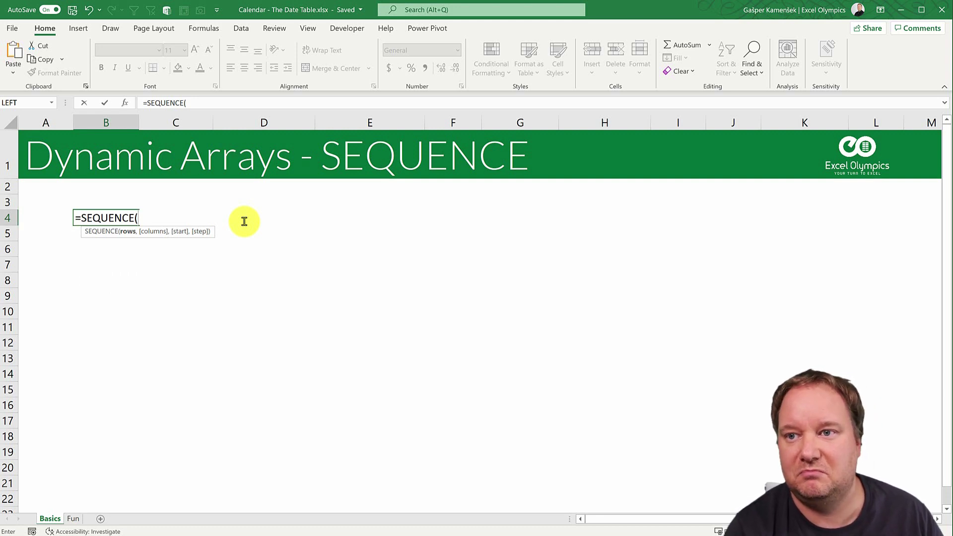
text(10)
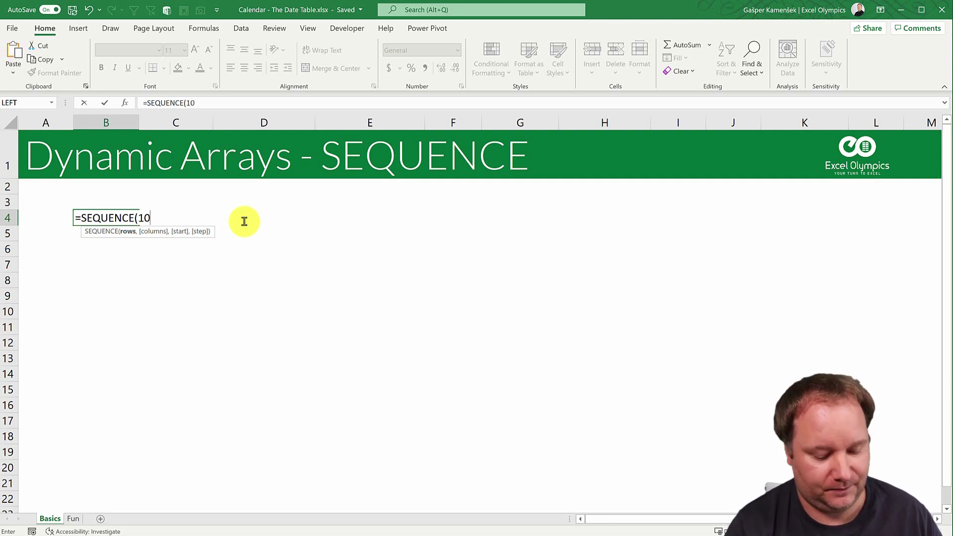
text(,,)
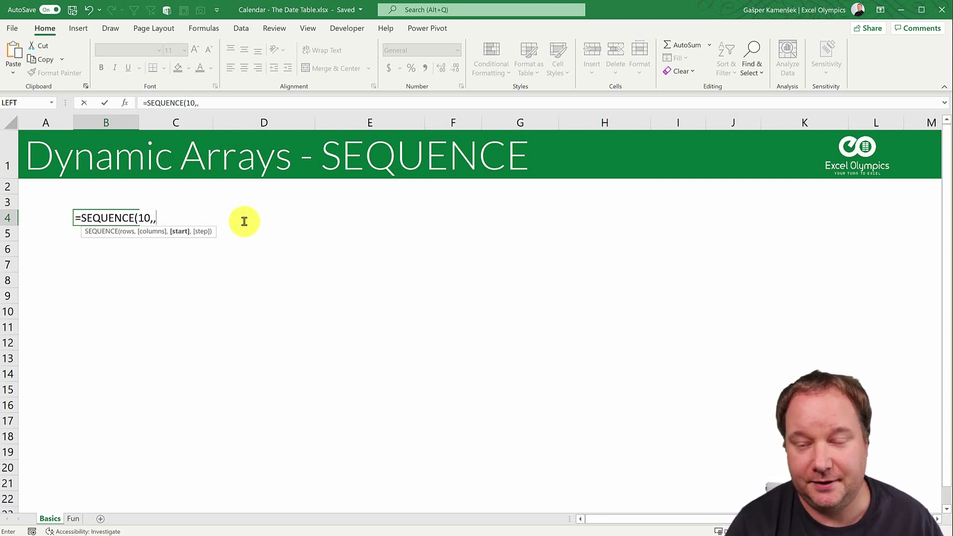
text(today())
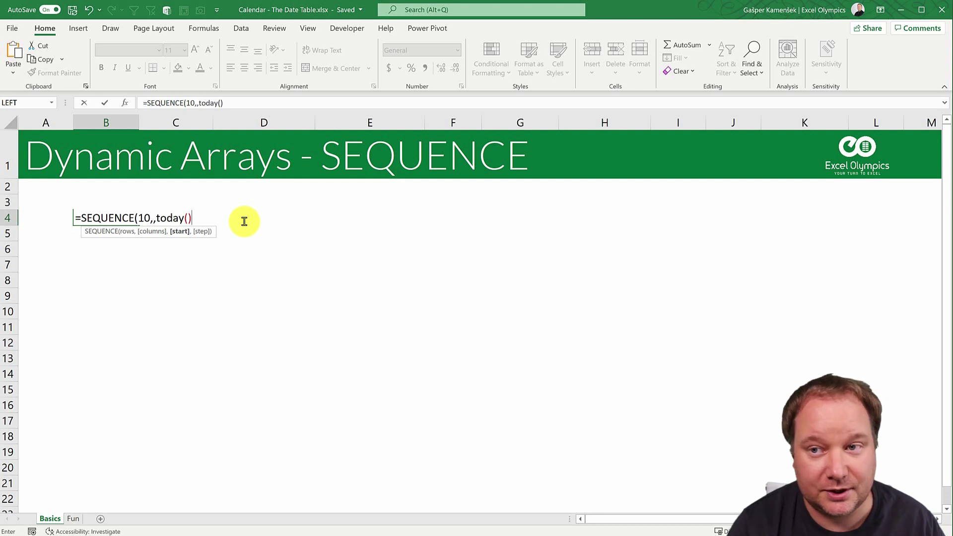
text())
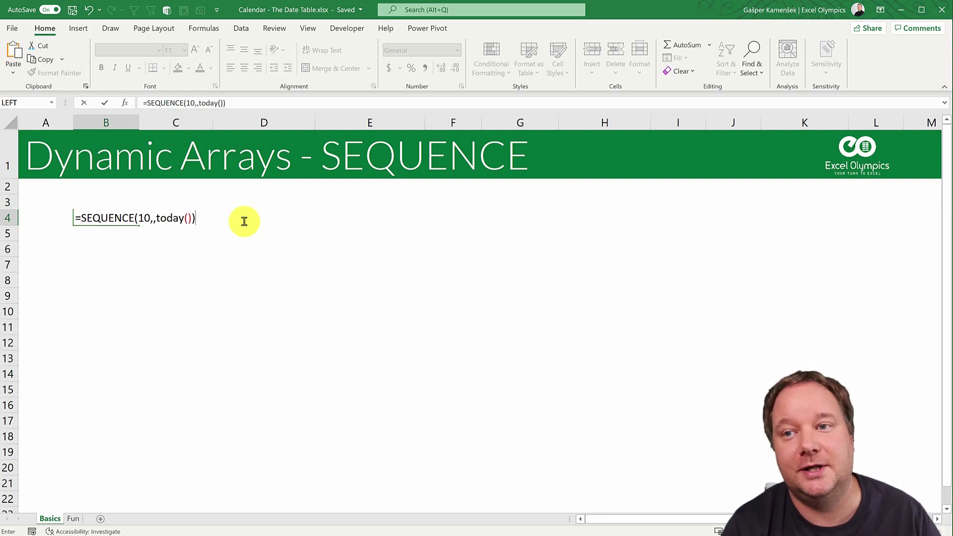
key(Return)
key(Up)
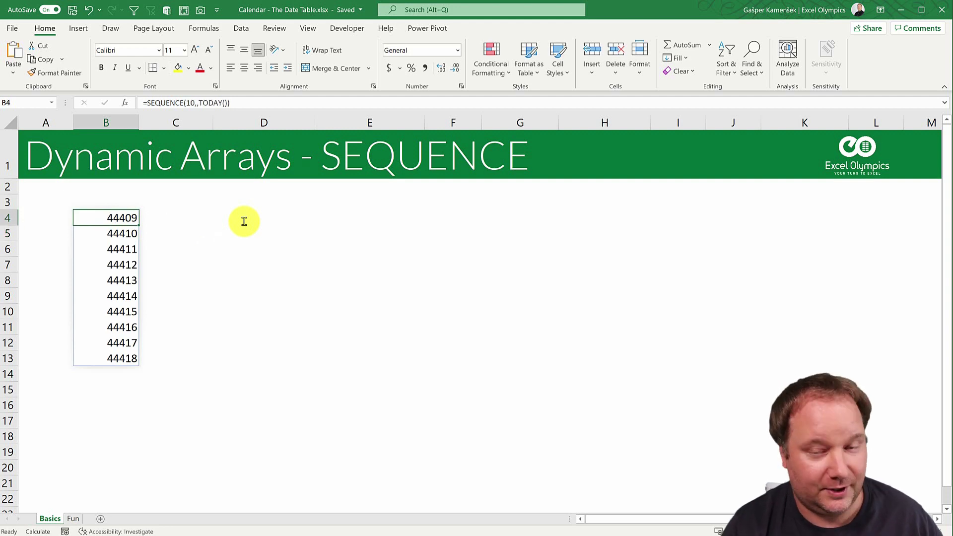
Step: Format the spilled list as dates, then undo to empty the sheet
key(ctrl+shift+Down)
key(ctrl+shift+3)
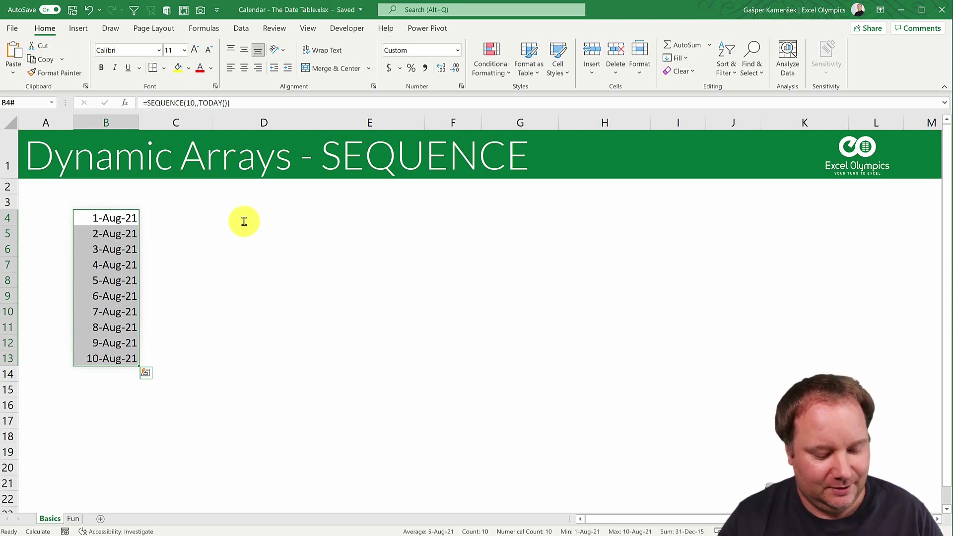
key(ctrl+z)
key(ctrl+z)
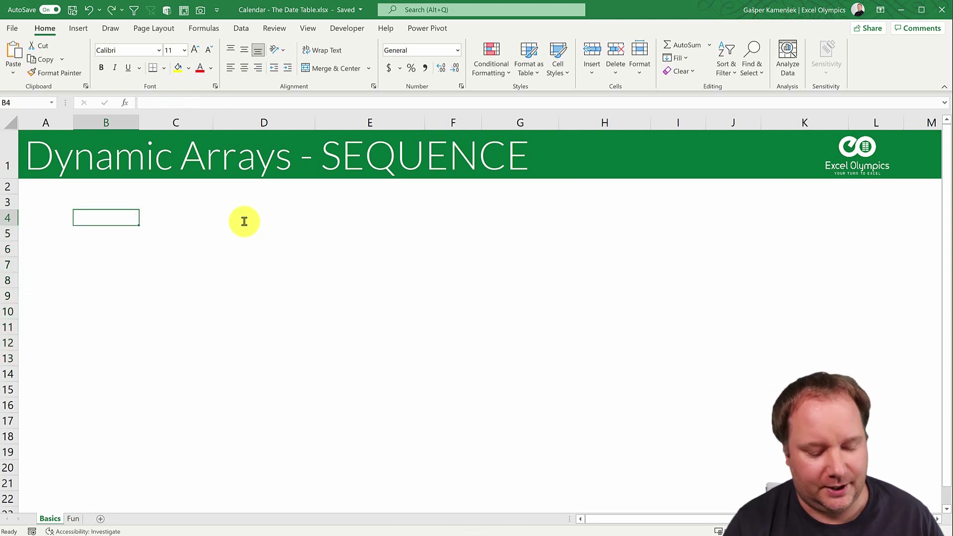
Step: Enter =DATE(2021,SEQUENCE(18),1) in B4 to spill 18 month-start values
text(=date)
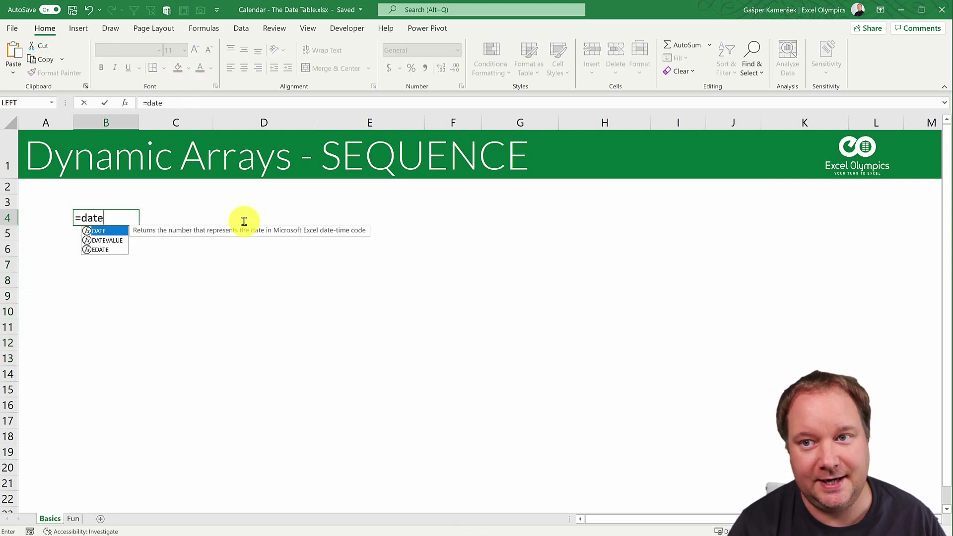
key(Tab)
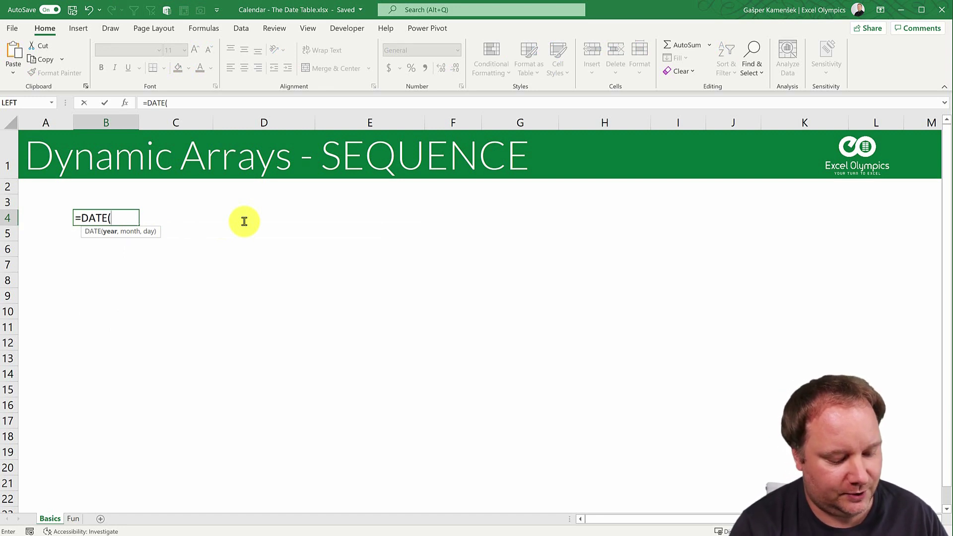
text(2021)
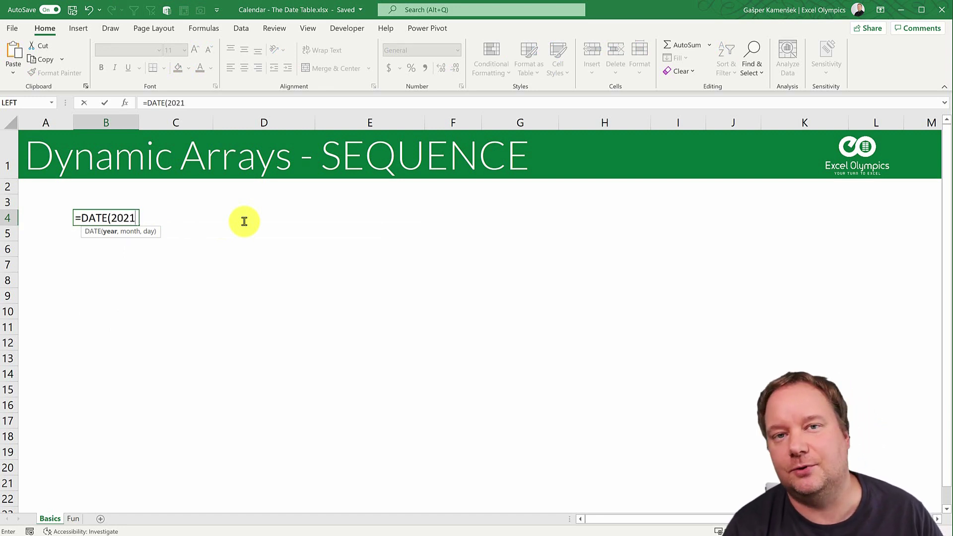
text(,)
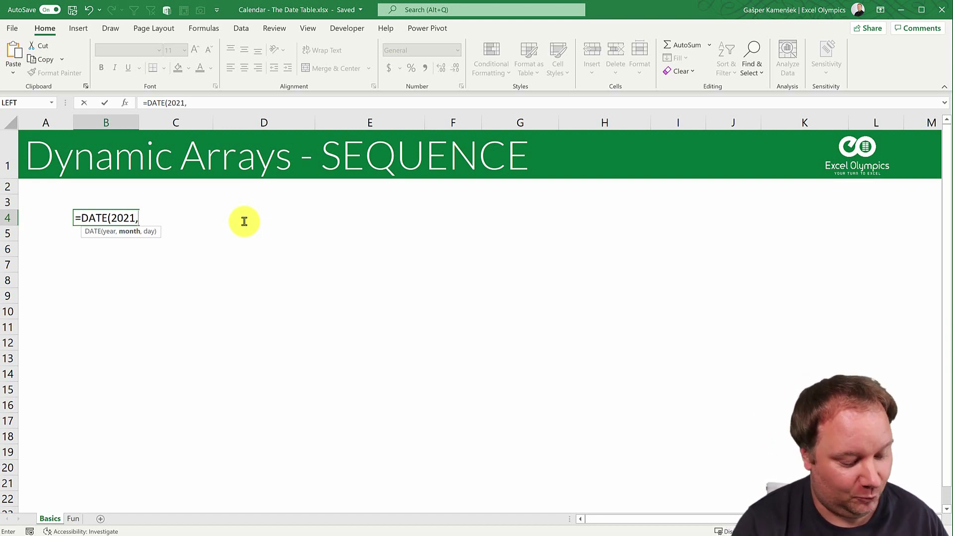
text(SEQ)
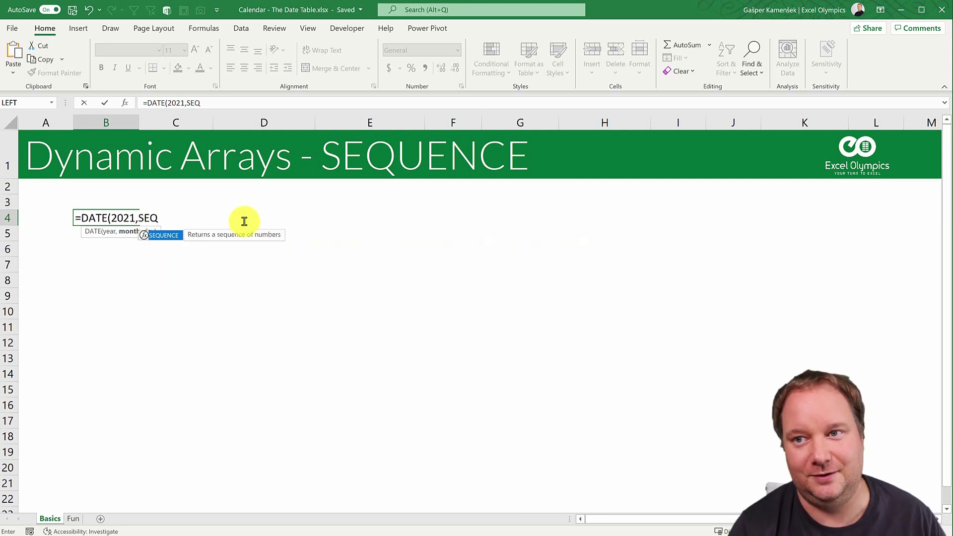
key(Tab)
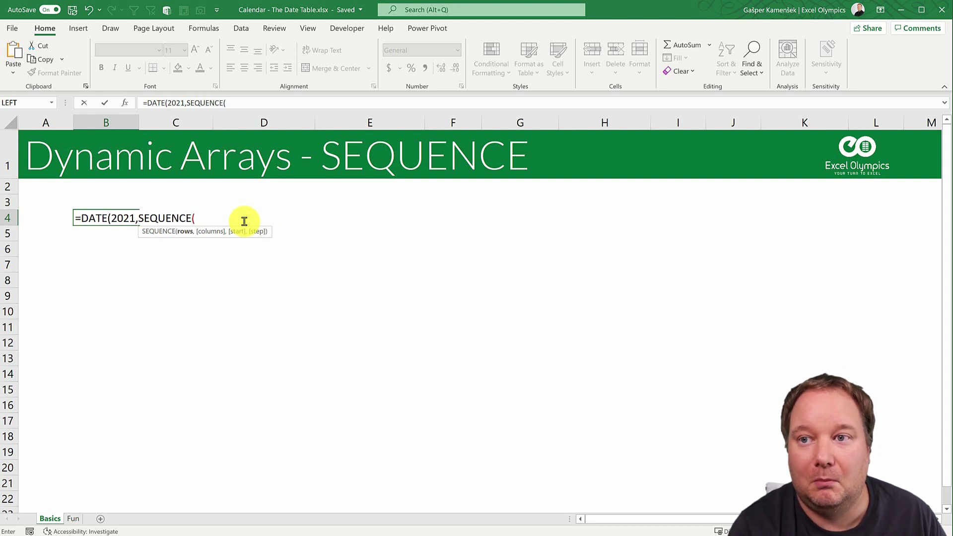
text(15)
key(BackSpace)
text(8)
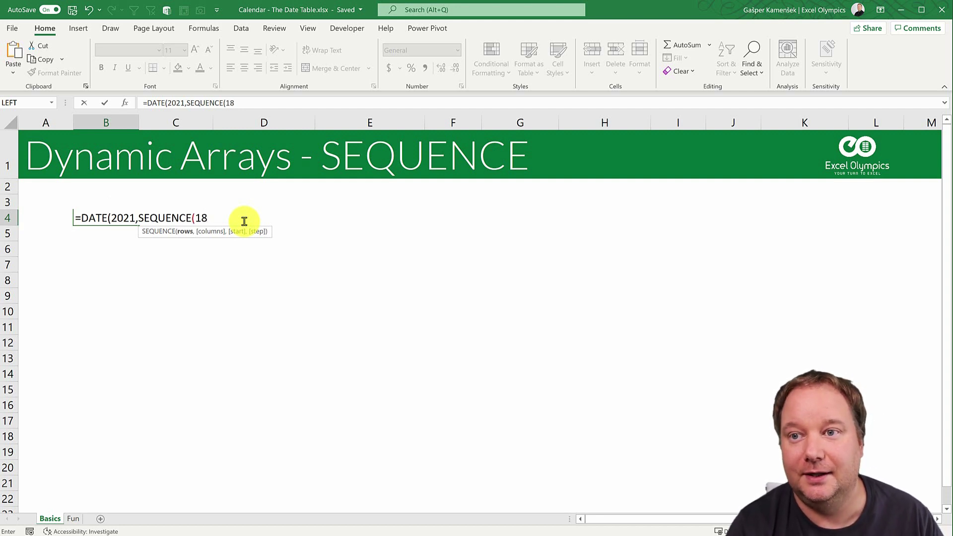
text())
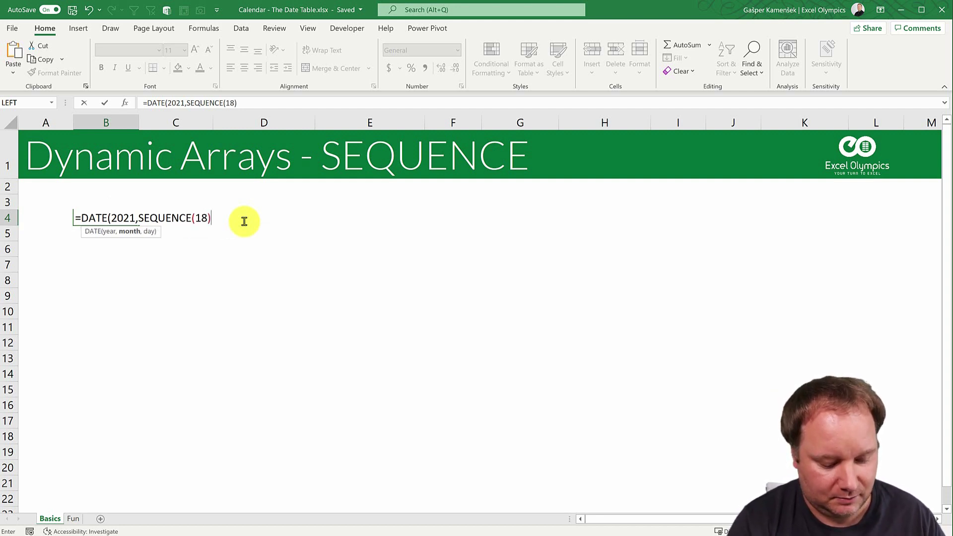
text(,1)
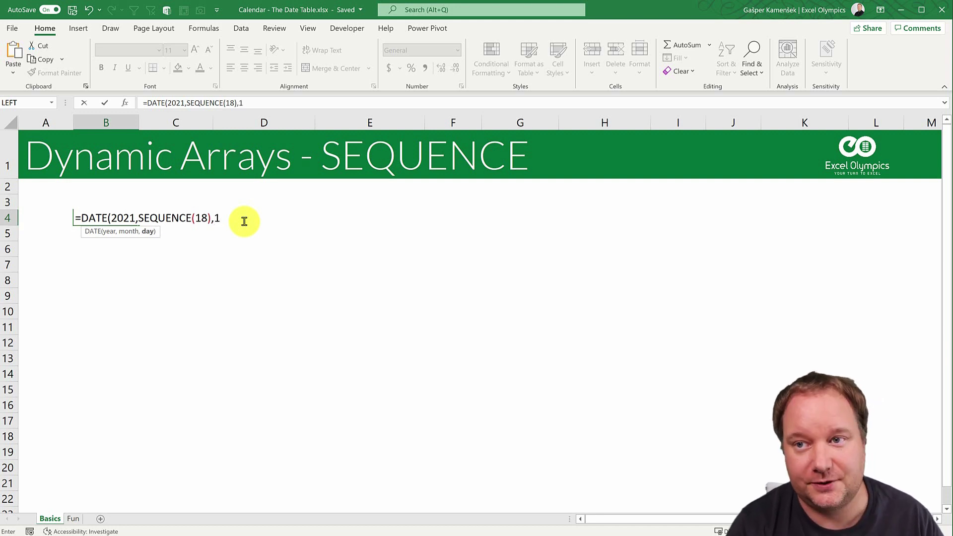
text())
key(Return)
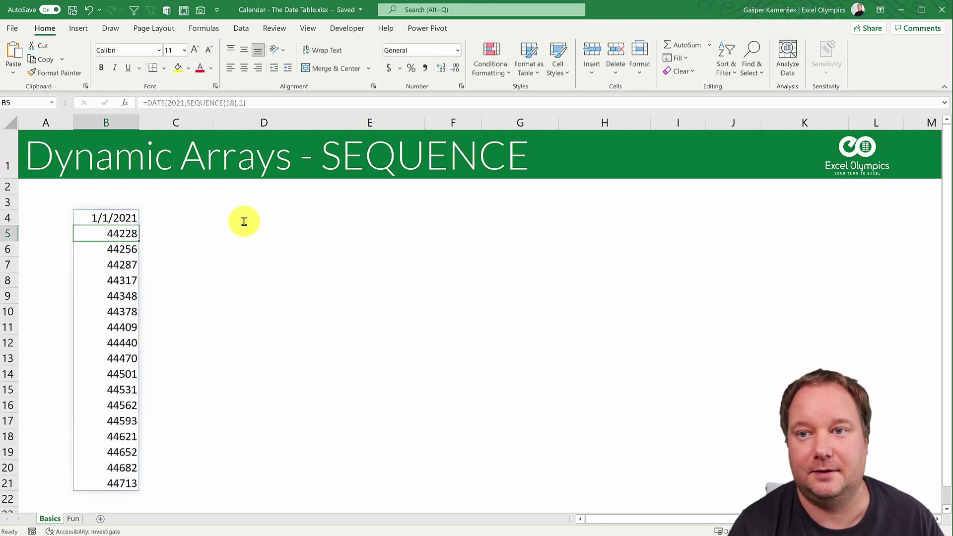
key(Up)
Step: Apply the Date number format to the spilled list B4:B21
key(ctrl+shift+Down)
key(ctrl+1)
click(400, 228)
click(603, 423)
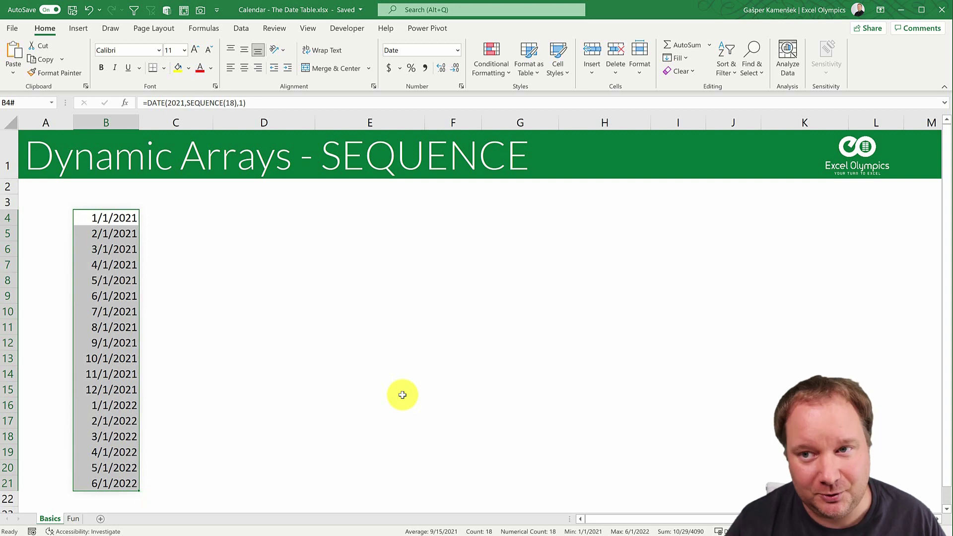
Step: Undo the month list and type =SEQUENCE(1,MONTH(TODAY())) into B4
key(ctrl+z)
key(ctrl+z)
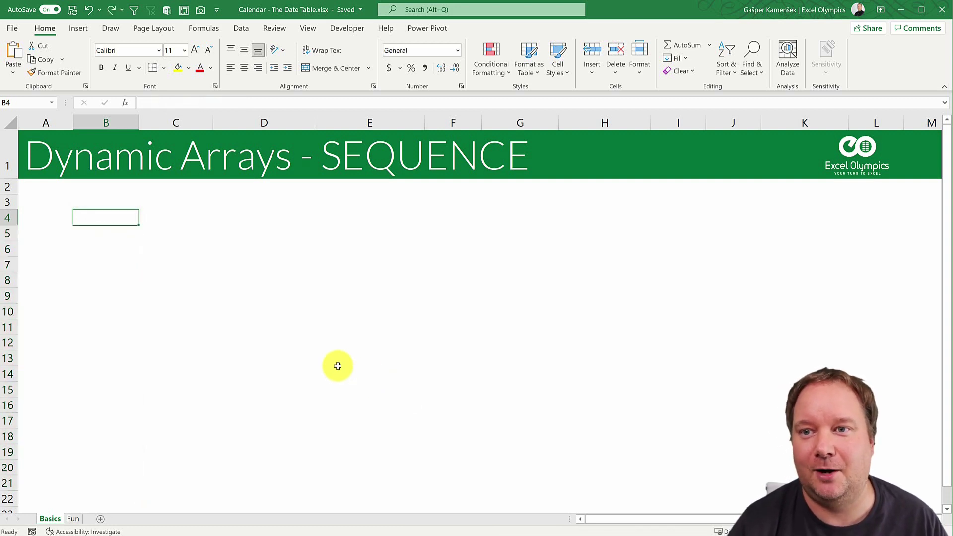
text(=)
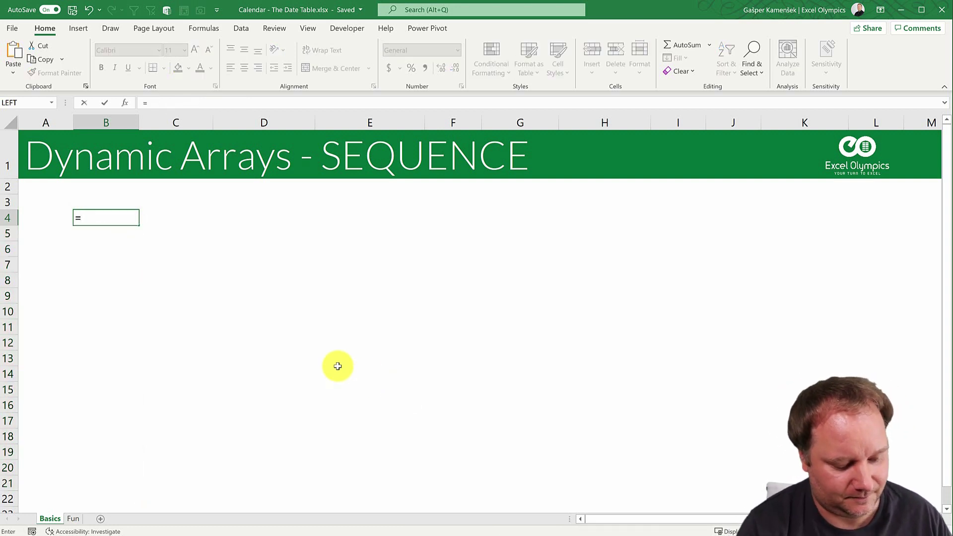
text(SEQ)
key(Tab)
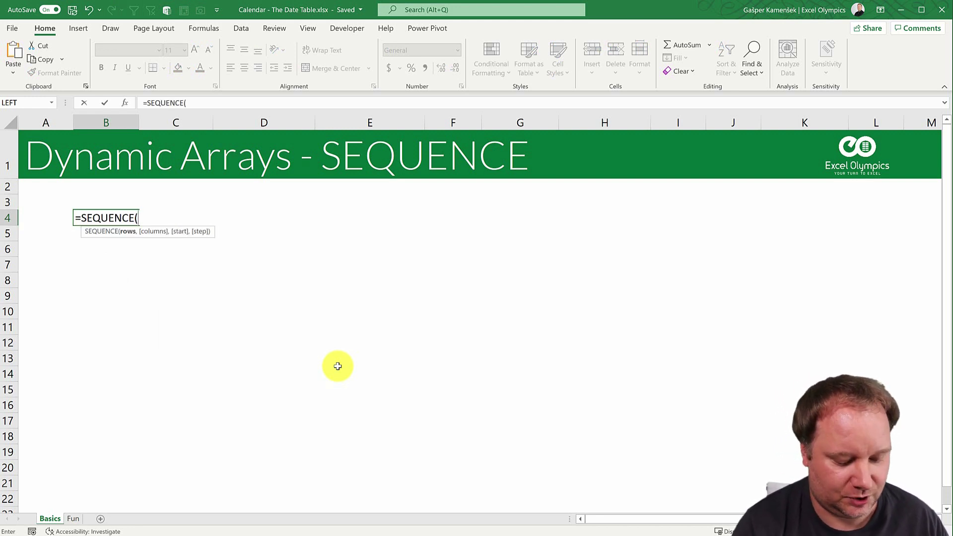
text(1)
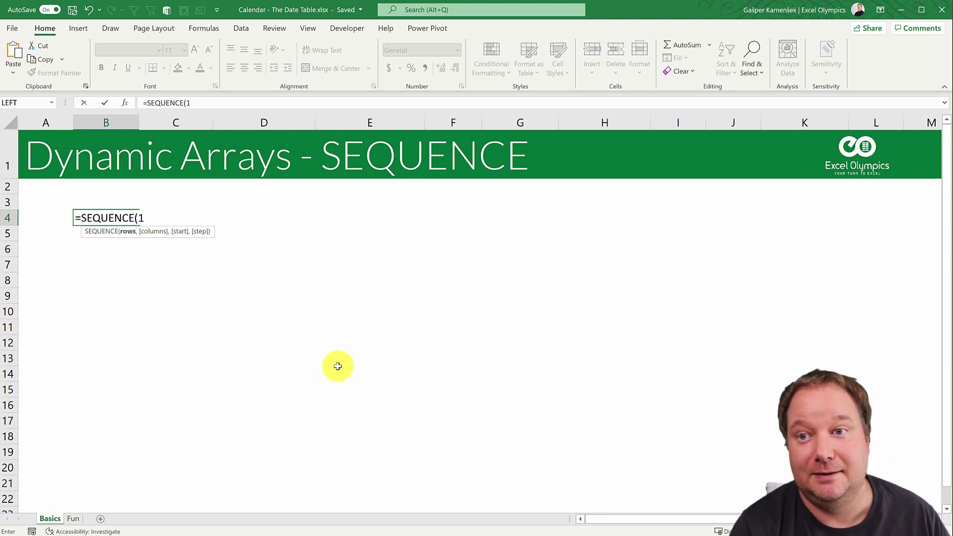
text(,)
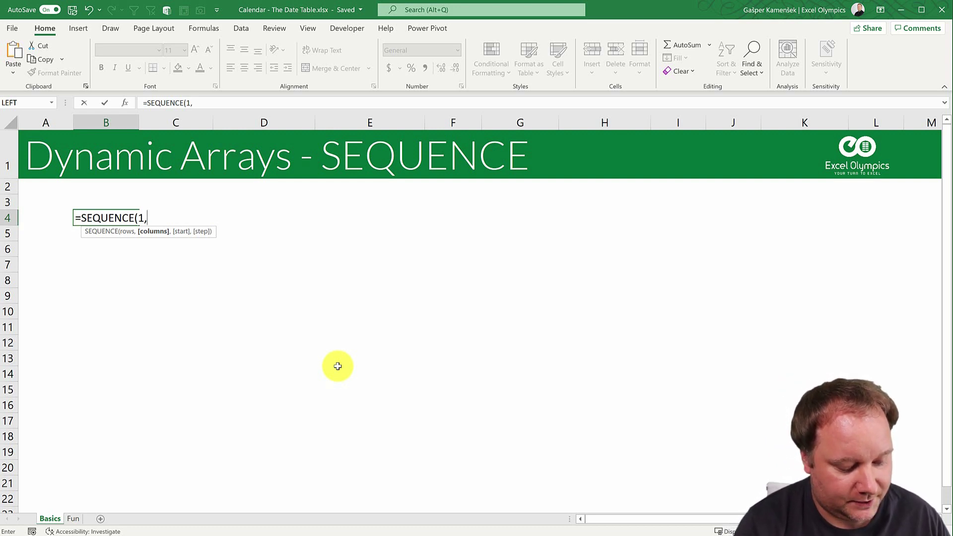
text(MONTH(T)
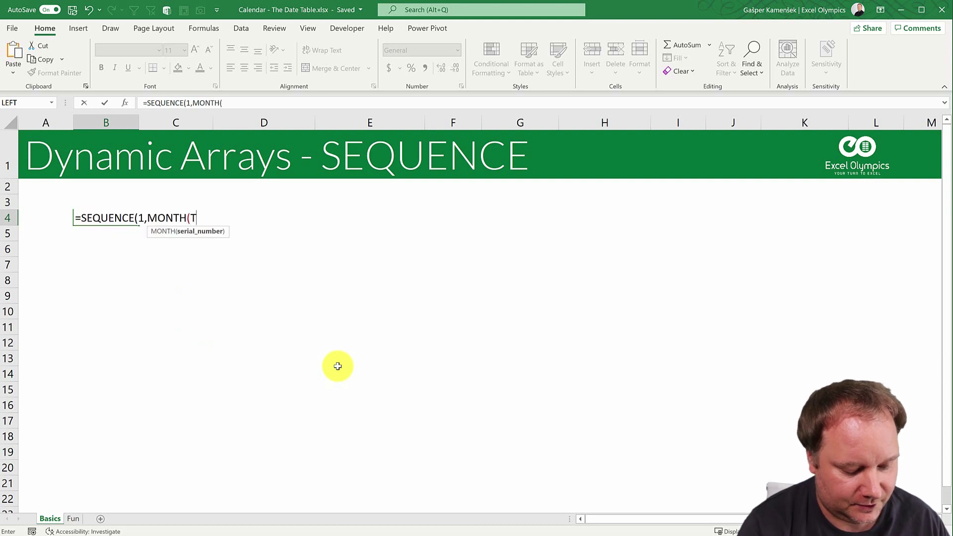
text(ODAY)
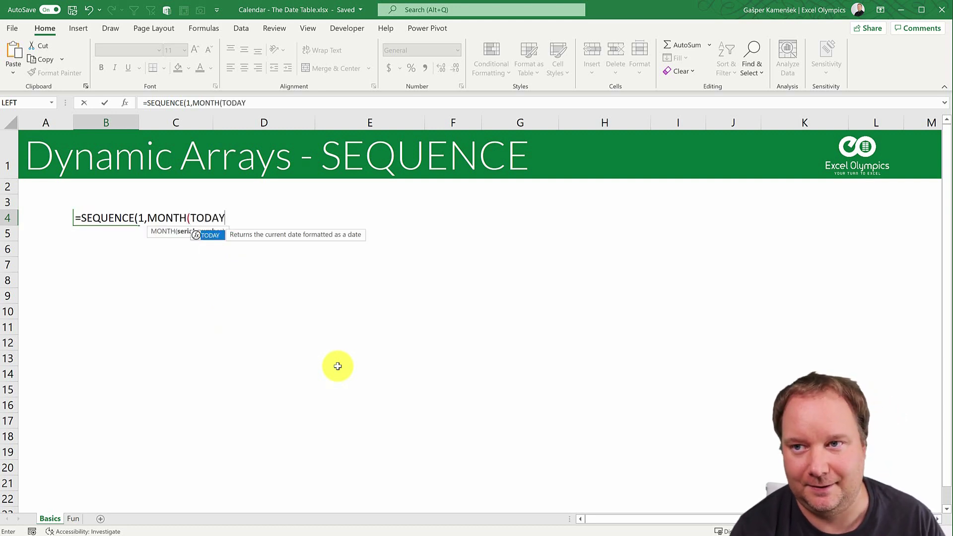
text(()))
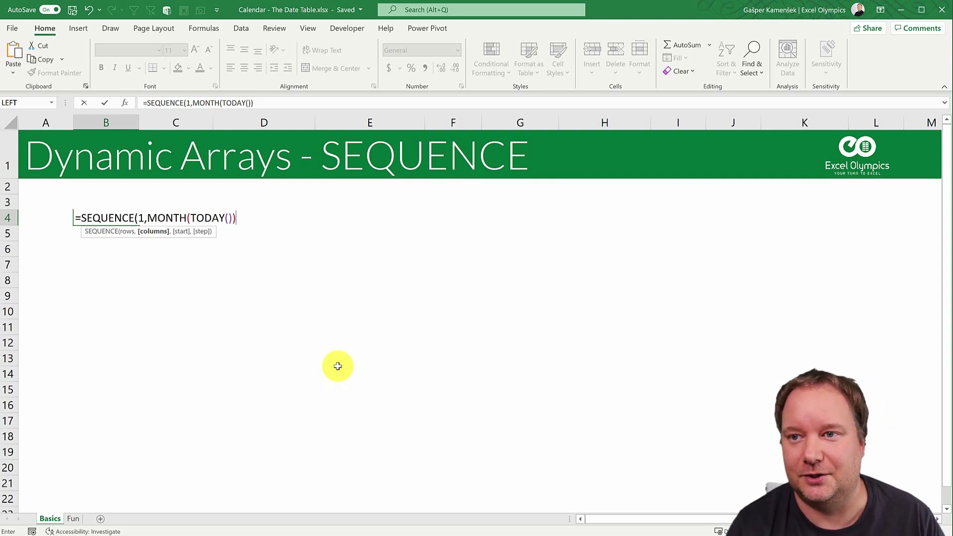
text())
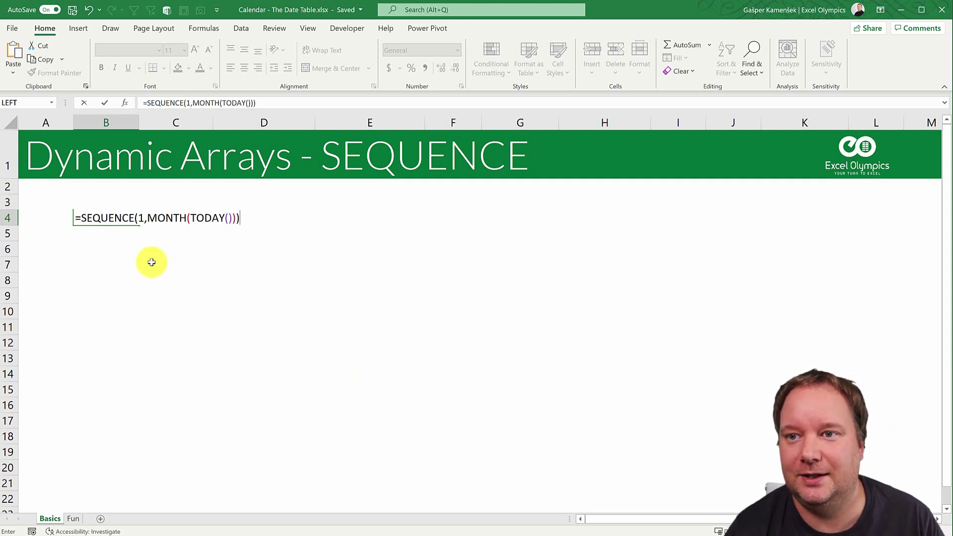
Step: Wrap B4's formula as =DATE(2021,SEQUENCE(1,MONTH(TODAY())),1) and commit it
click(82, 217)
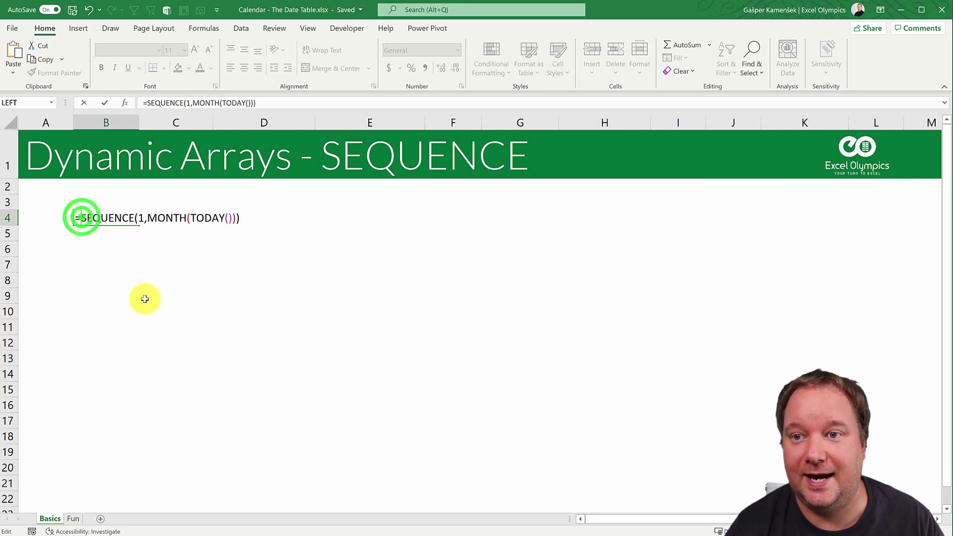
text(DATE)
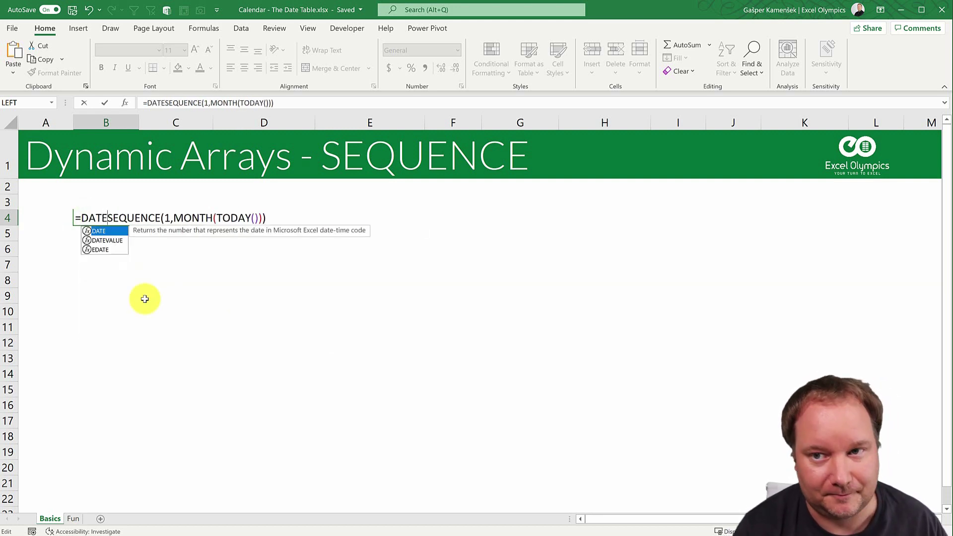
text(()
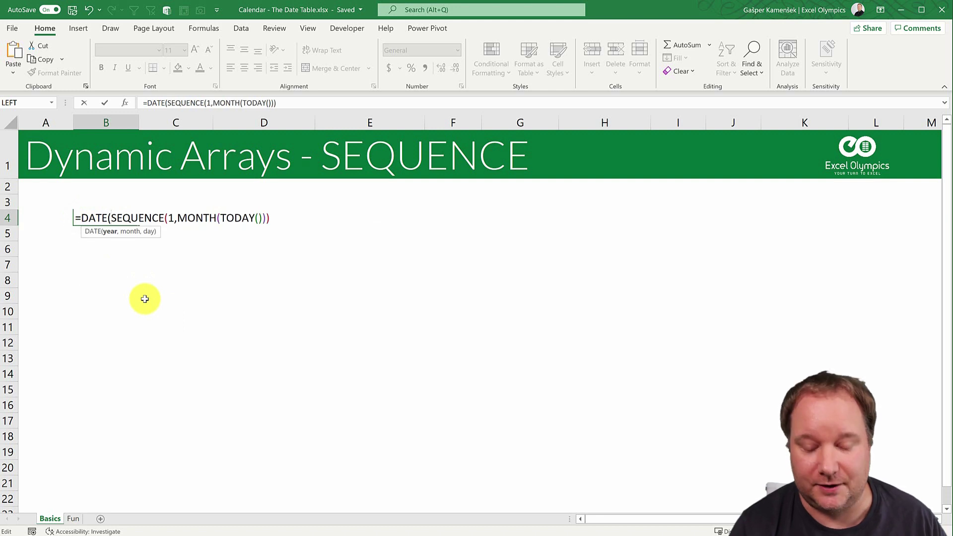
text(2021)
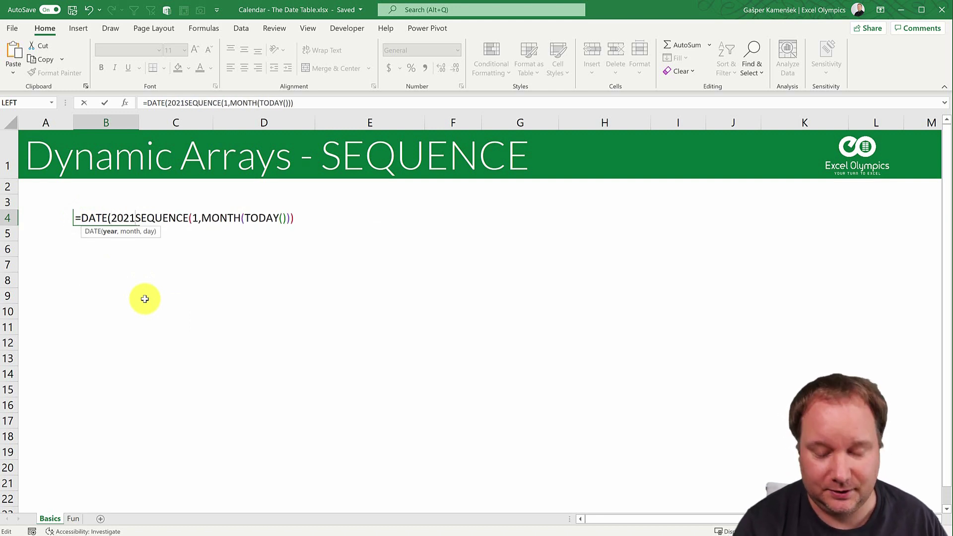
text(,)
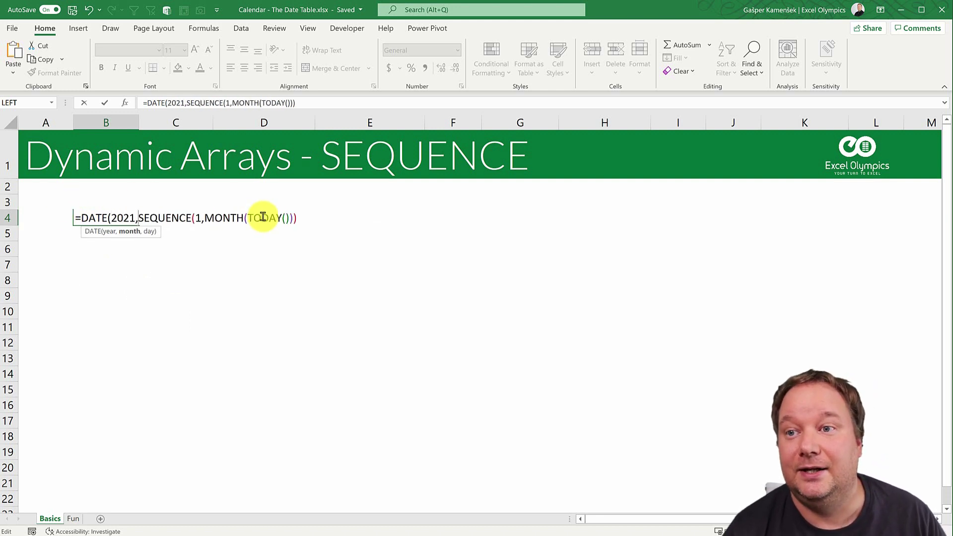
click(299, 218)
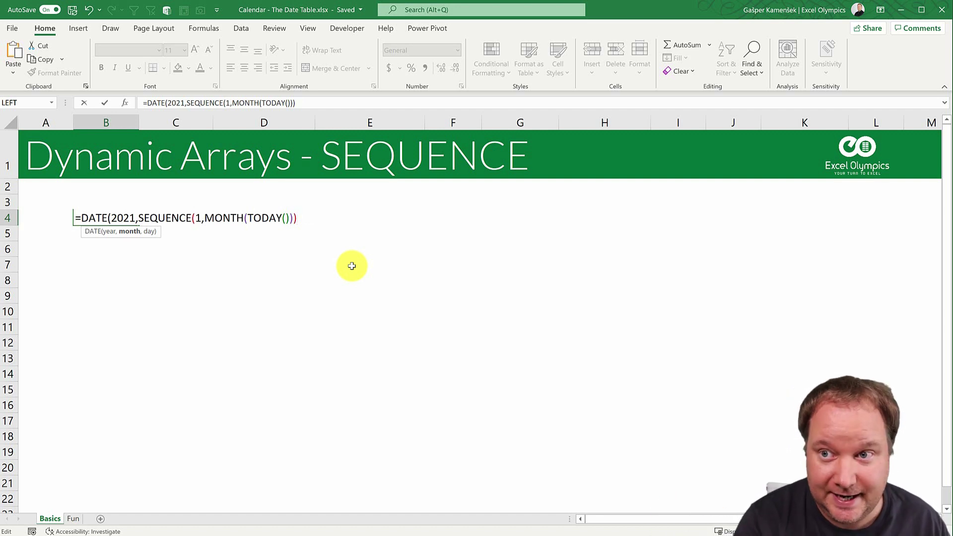
text(,1))
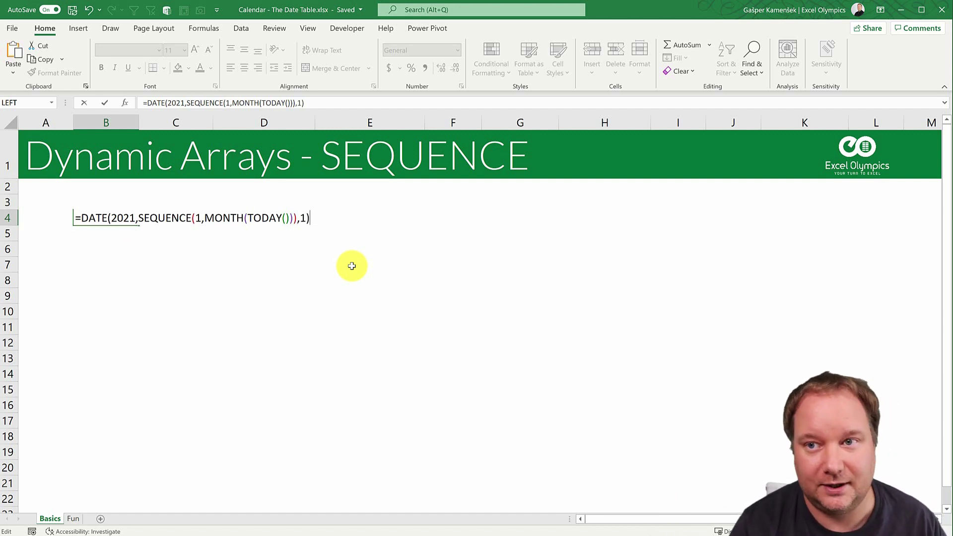
key(Return)
key(Up)
Step: Apply the Date number format to the spilled range B4:I4
key(ctrl+shift+Right)
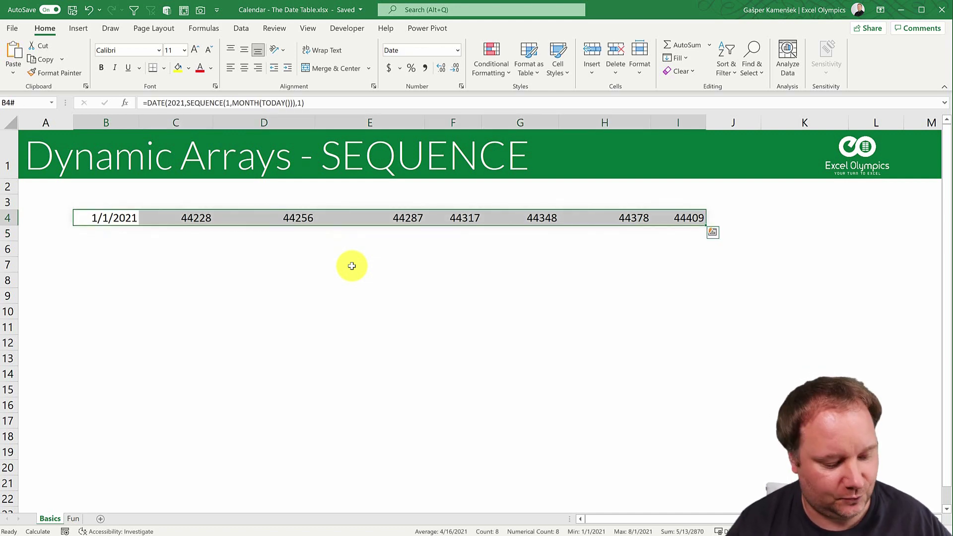
key(ctrl+1)
click(396, 227)
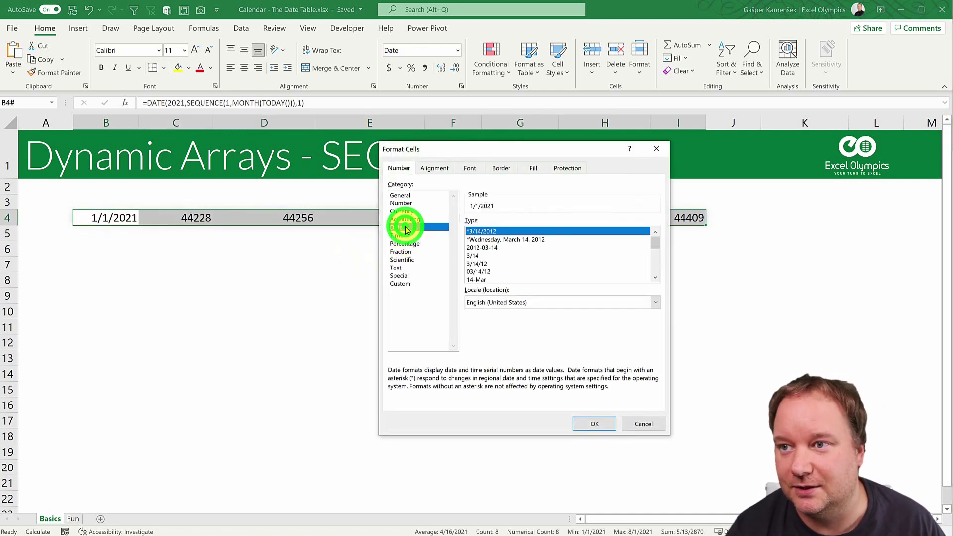
click(595, 423)
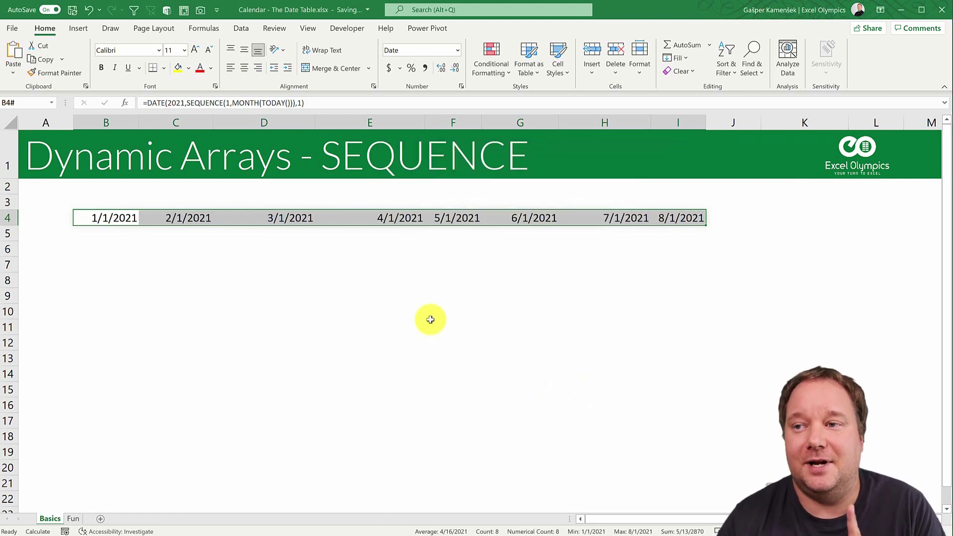
Step: Wrap B4's formula in TEXT(...,"mmm") to show abbreviated month names
click(147, 103)
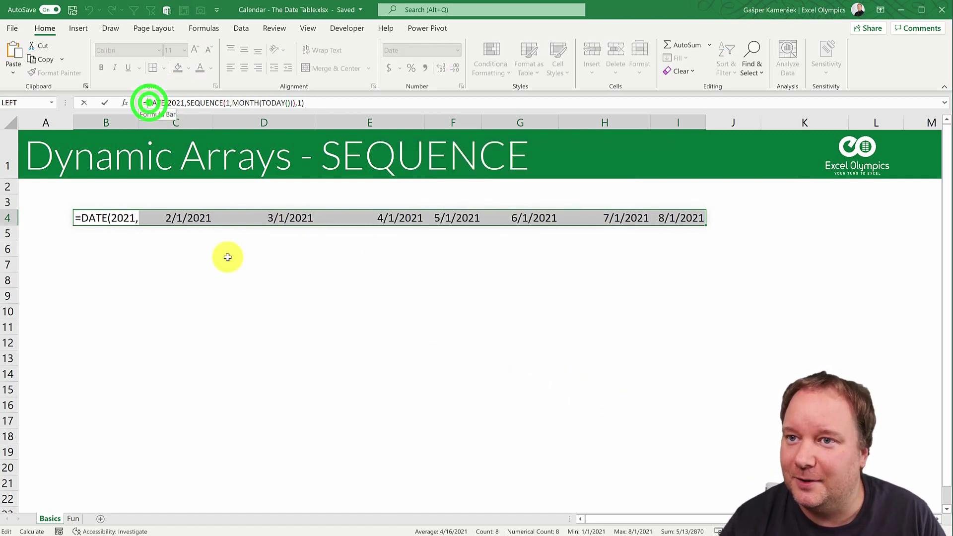
text(FOR)
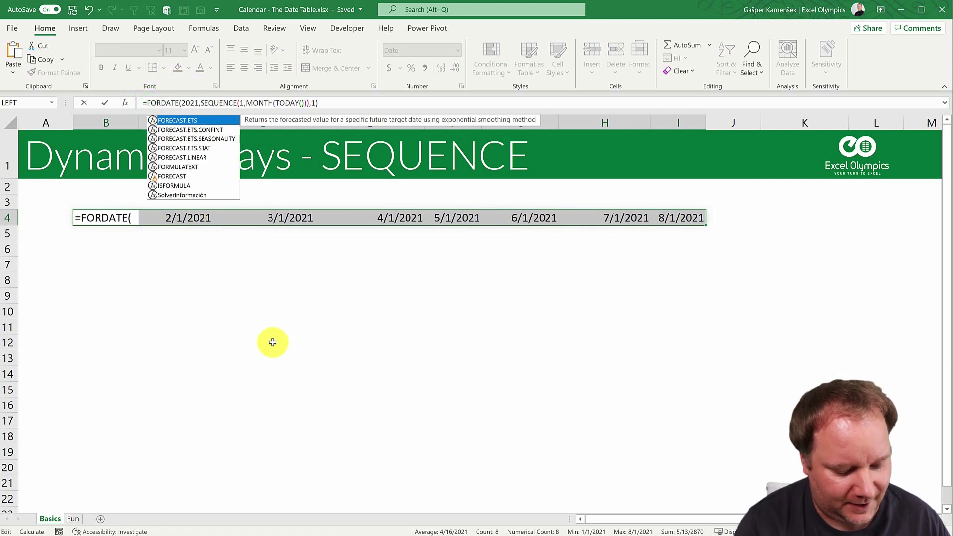
key(BackSpace)
key(BackSpace)
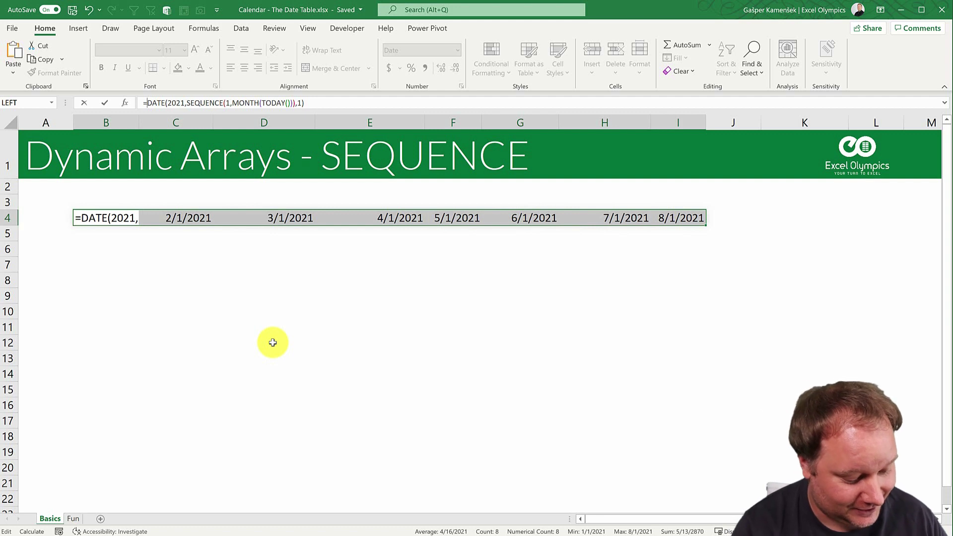
text(TEXT()
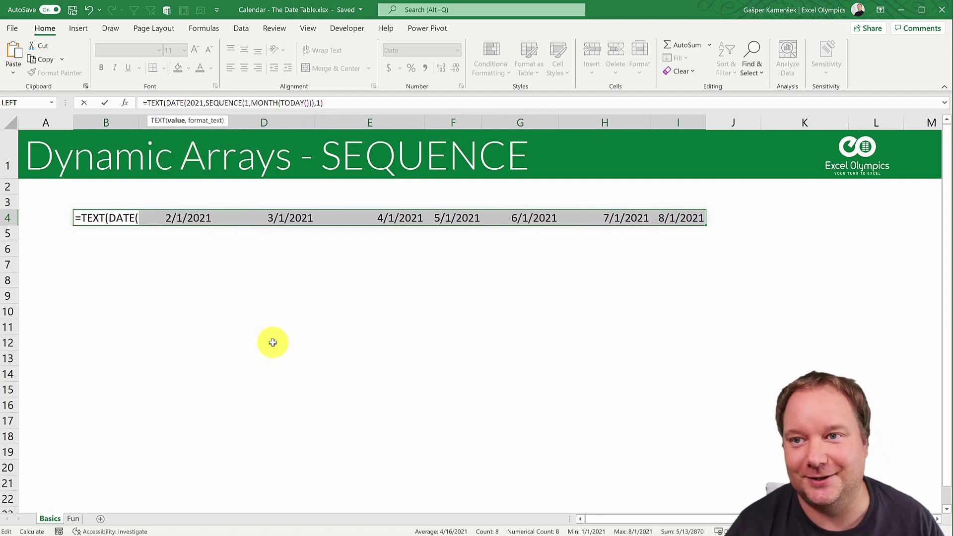
click(336, 103)
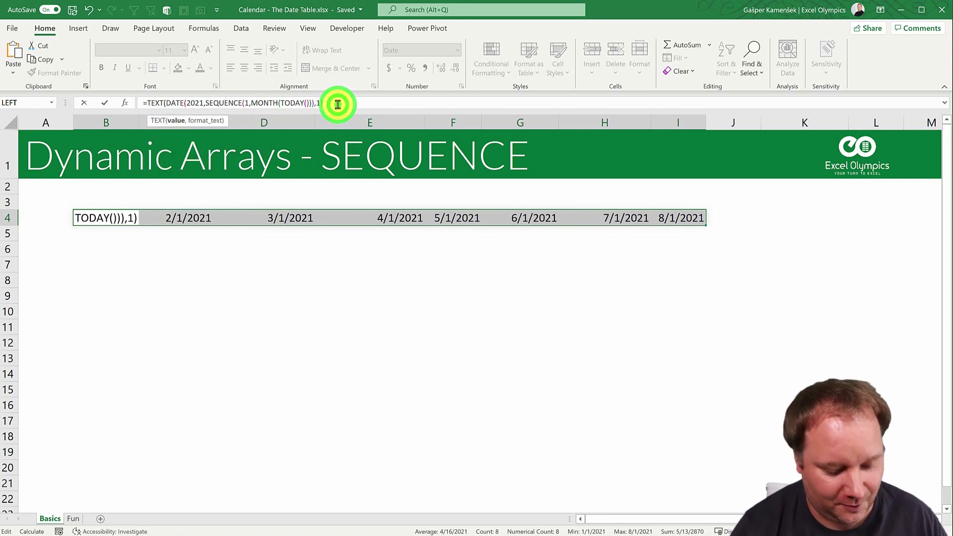
text(,)
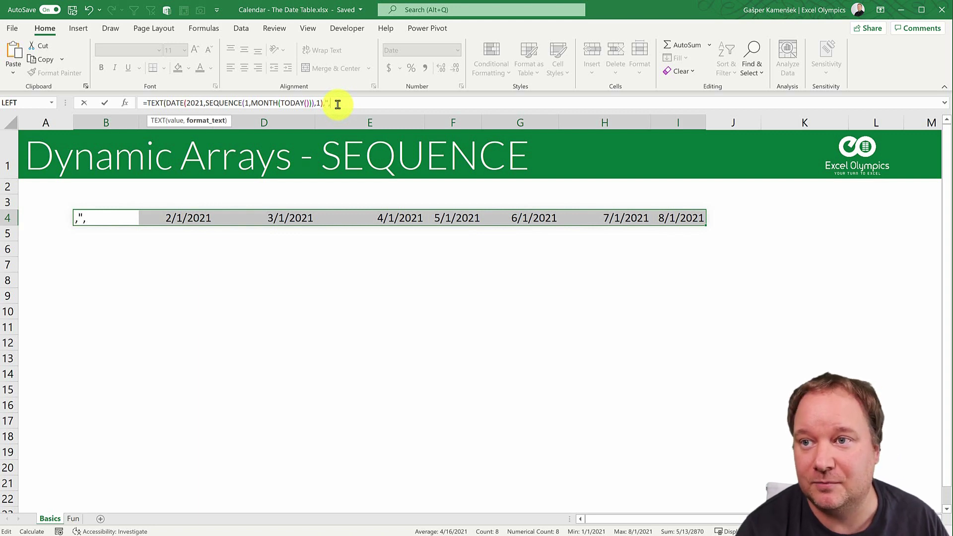
text("mmm)
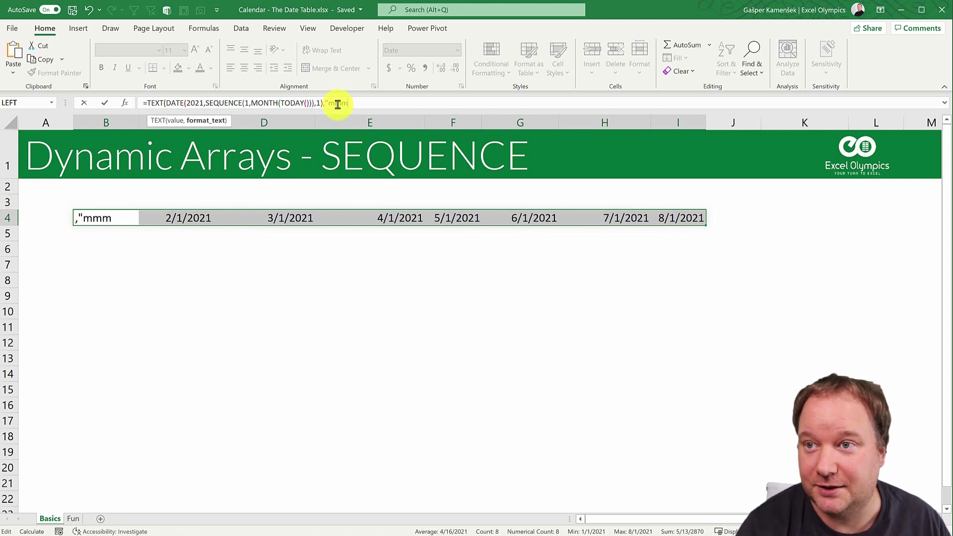
text("))
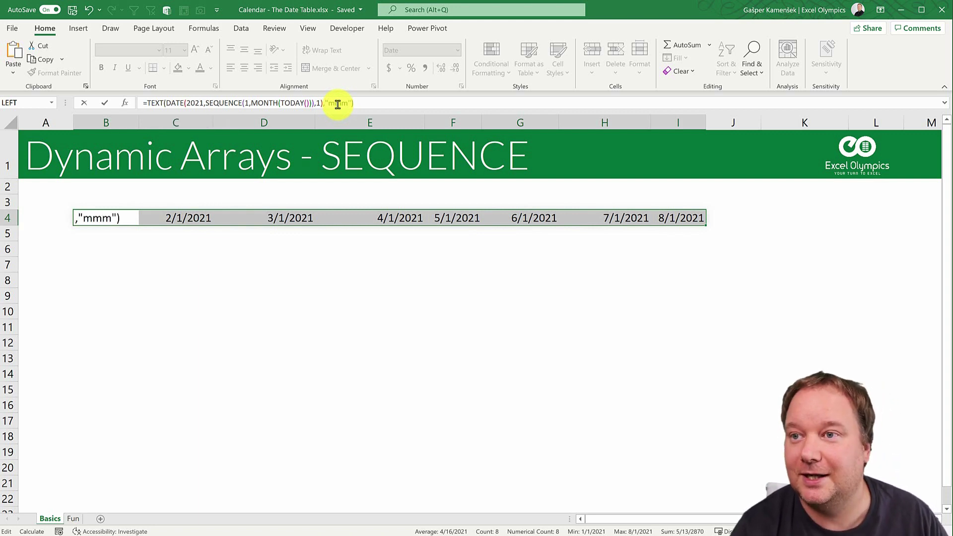
key(Return)
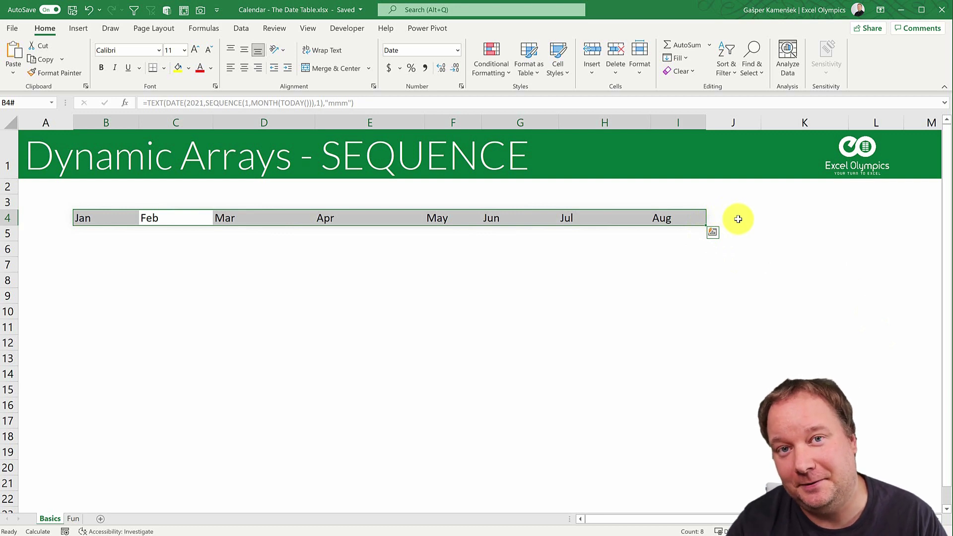
Step: Change the format code to "mmmm" so row 4 shows January through August
click(346, 102)
click(107, 215)
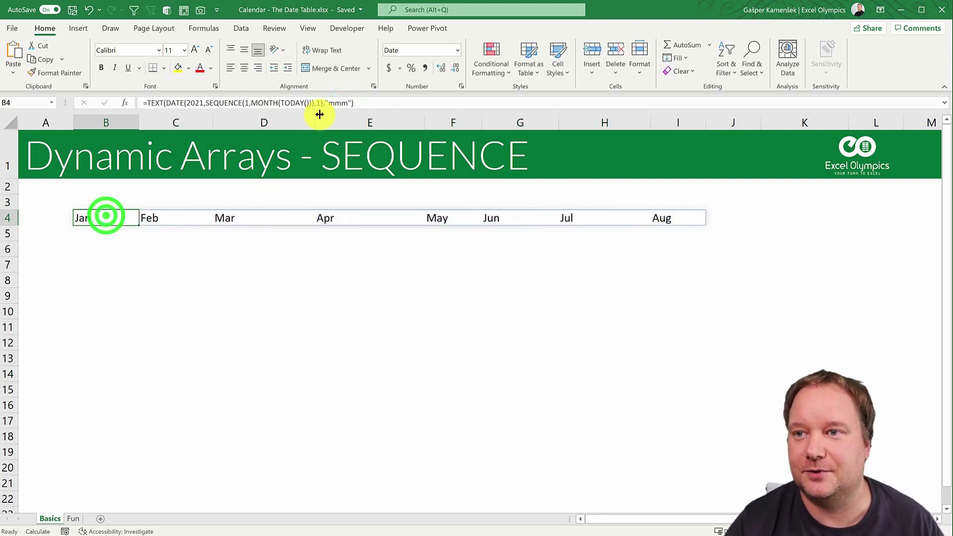
click(346, 102)
text(m)
key(Return)
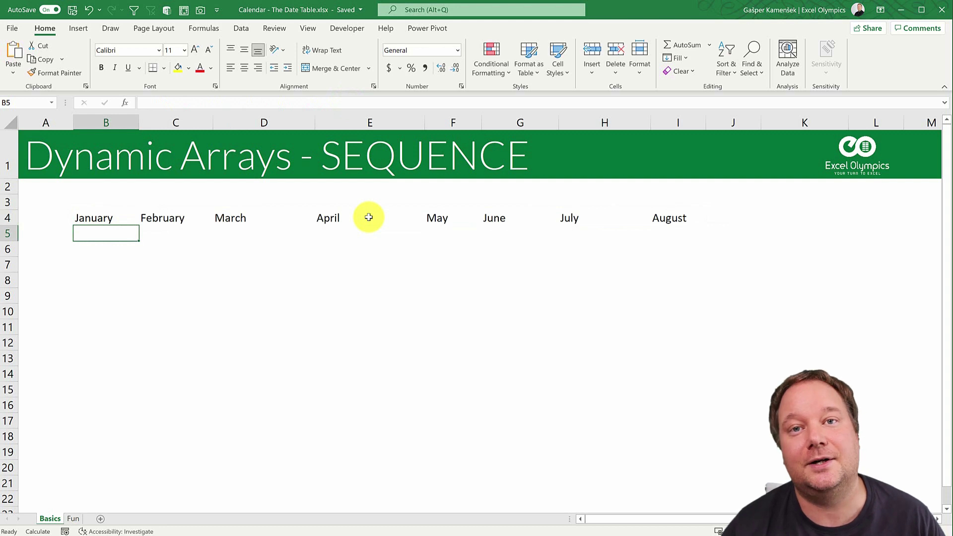
key(Up)
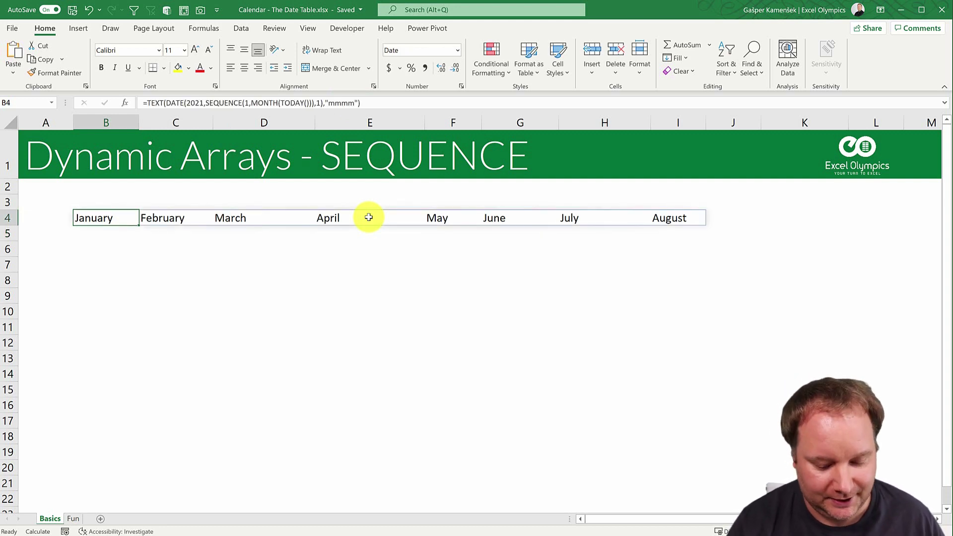
Step: Clear the month names and enter =RANDARRAY(5,5,100,10000,TRUE) in B4
key(Delete)
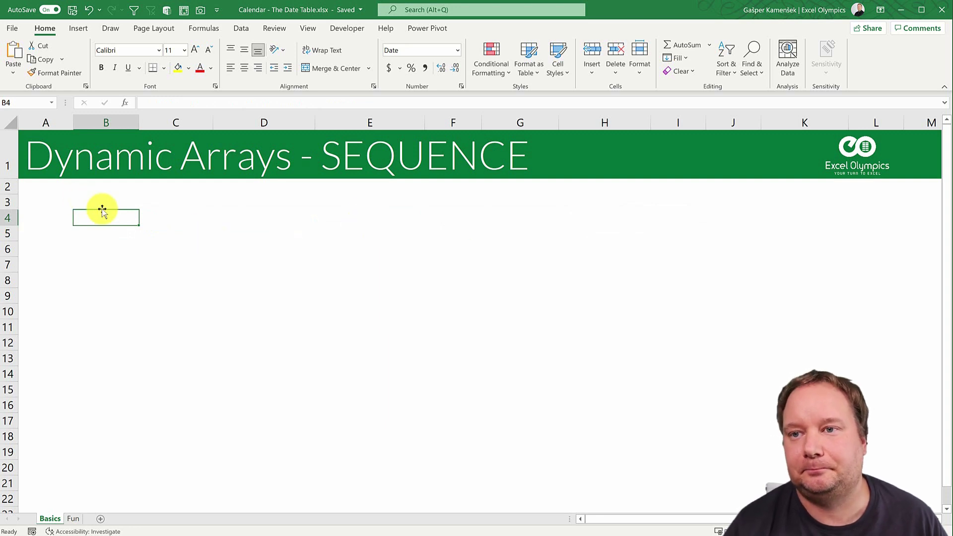
drag(103, 218, 127, 221)
text(=randa)
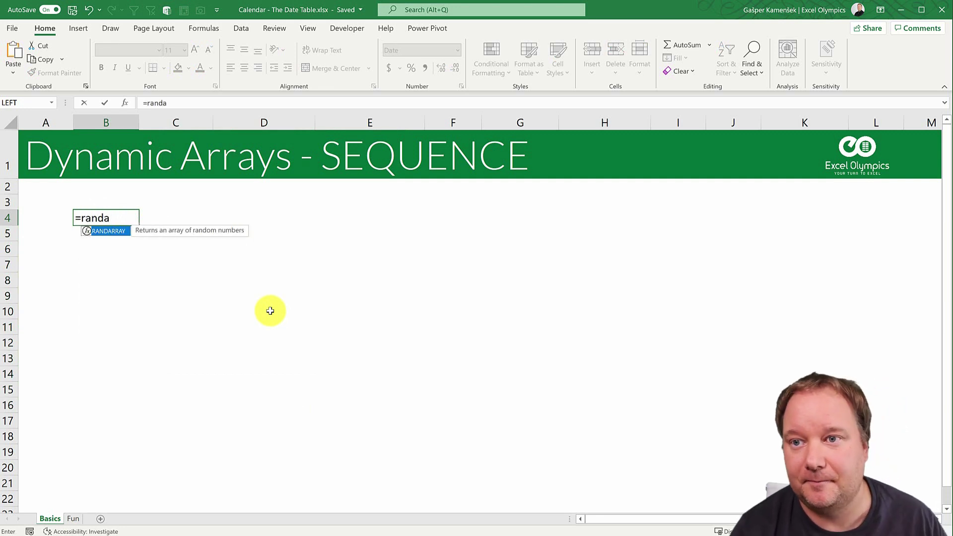
key(Tab)
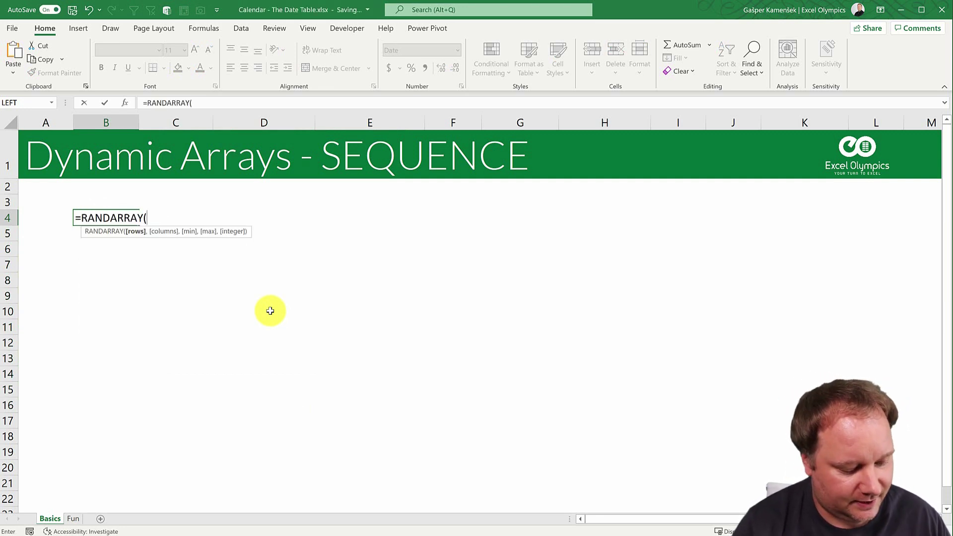
text(5,5)
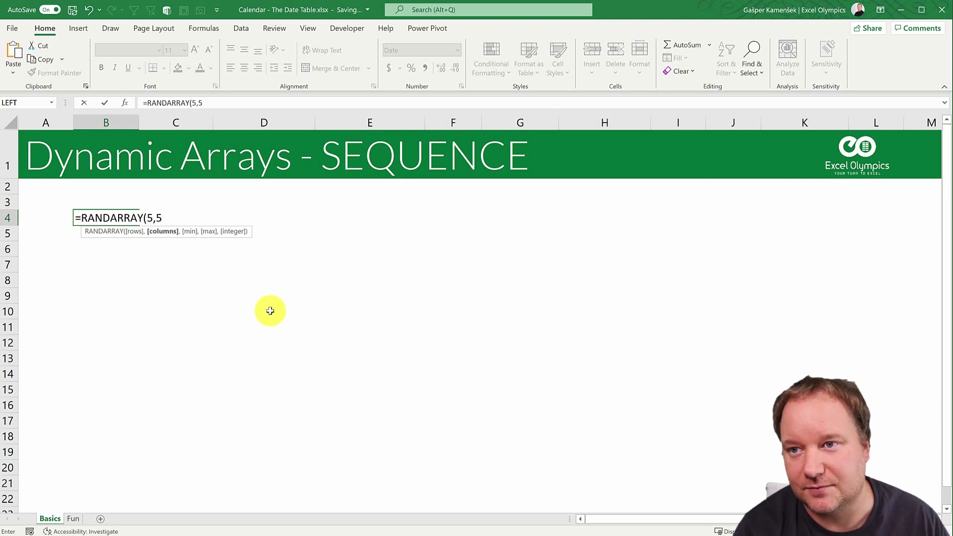
text(,)
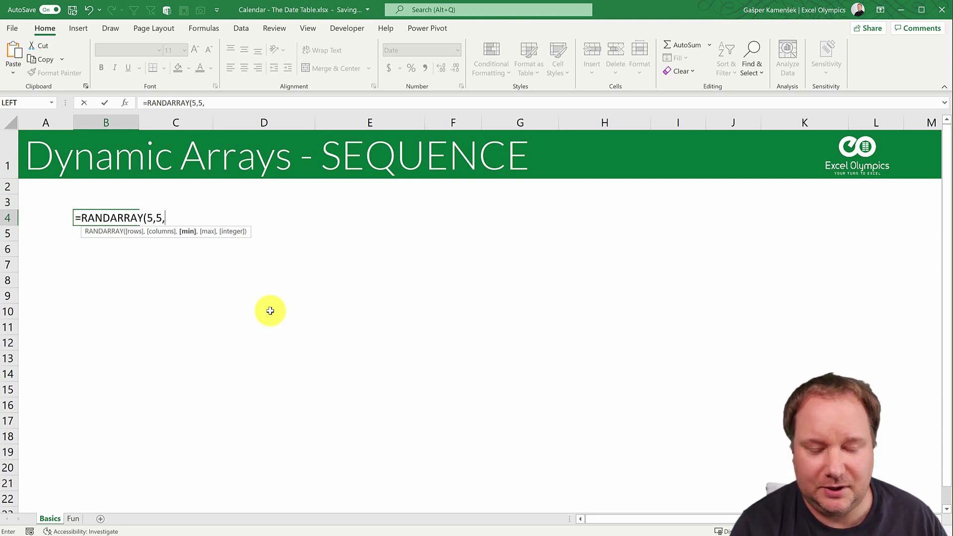
text(100,10000,)
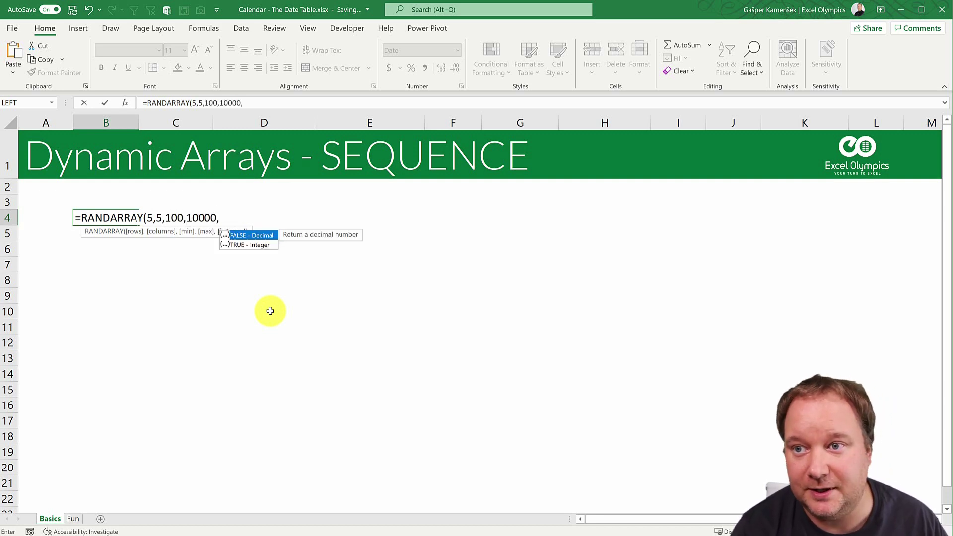
key(Down)
key(Tab)
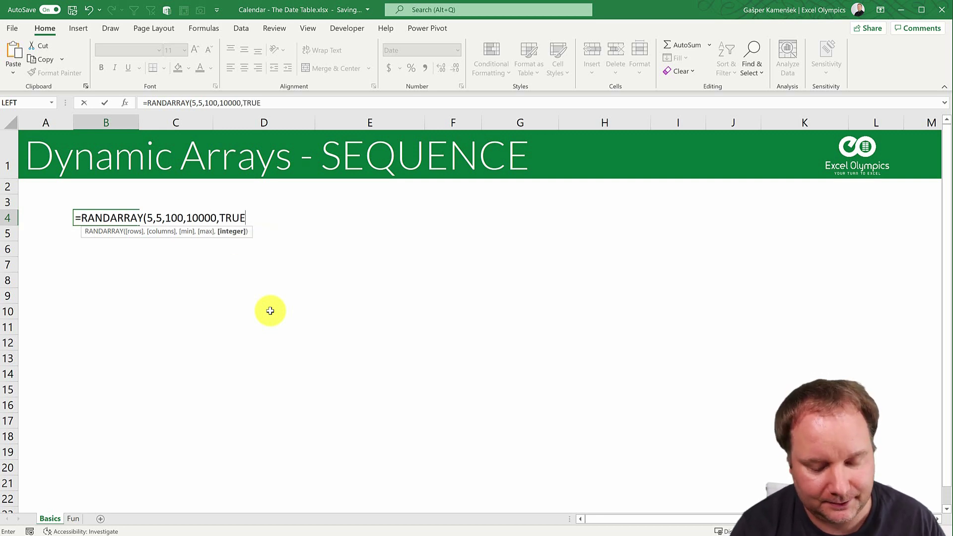
text())
key(Return)
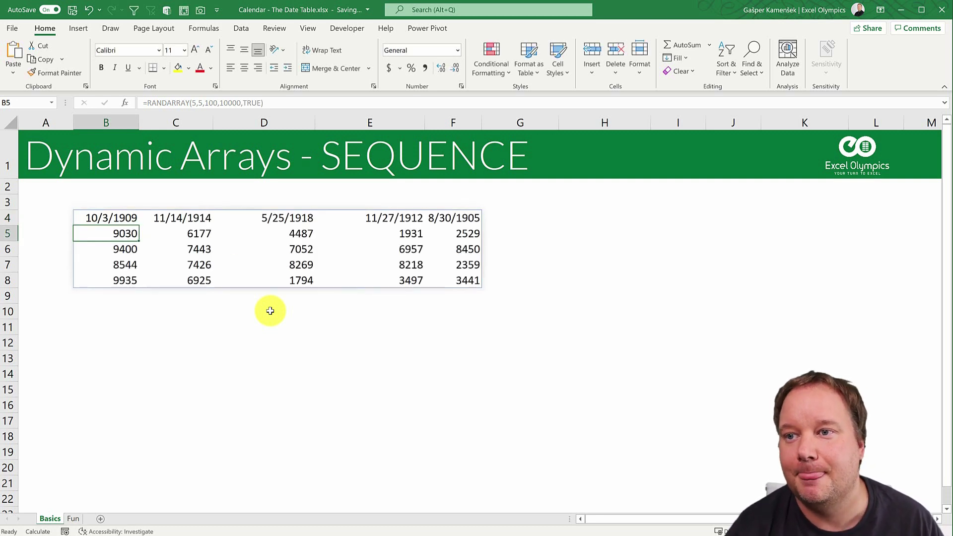
Step: Set the B4:F8 random array to General format so plain numbers like 3564 show
click(124, 219)
key(ctrl+shift+Down)
key(ctrl+shift+Right)
key(ctrl+1)
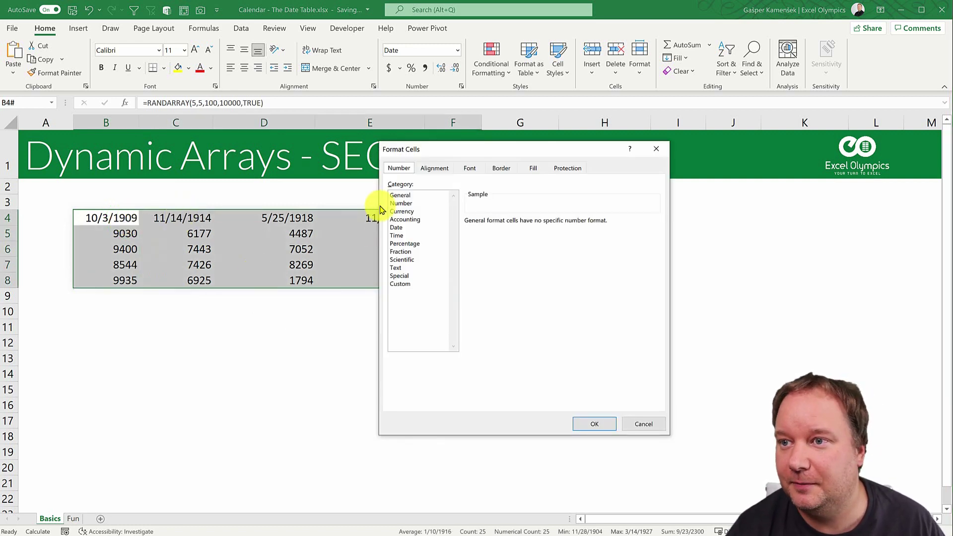
click(404, 194)
click(598, 425)
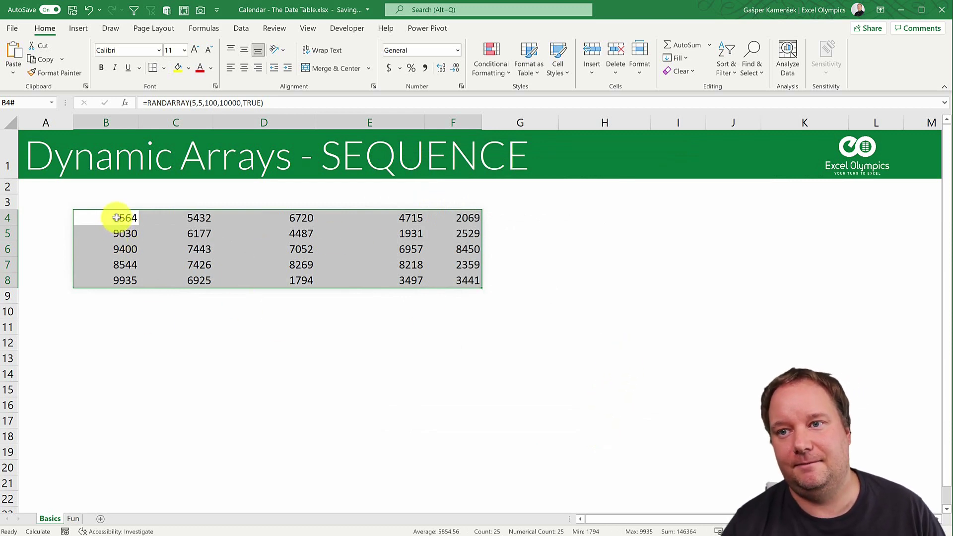
click(589, 213)
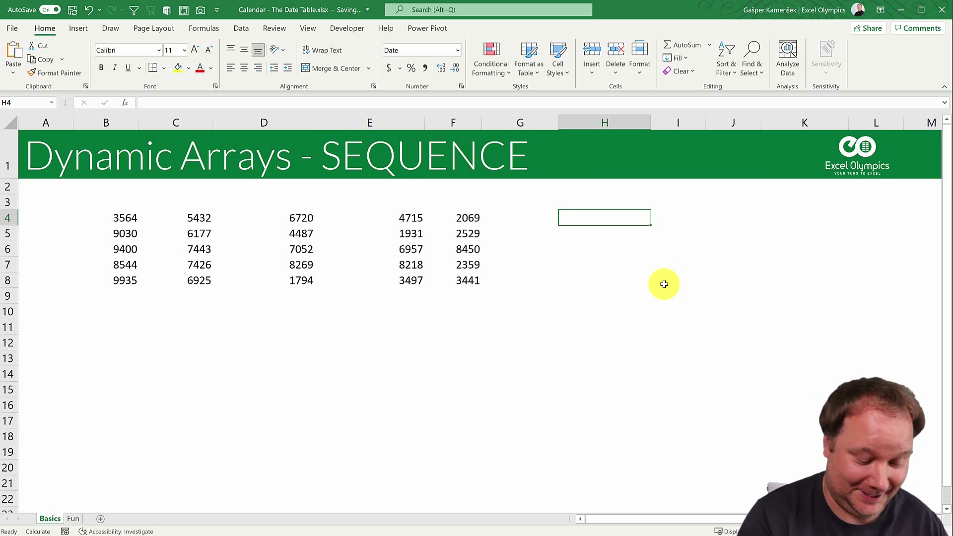
Step: Enter =SEQUENCE(COUNT(B4#)) in H4 to number each value of the random array
text(=)
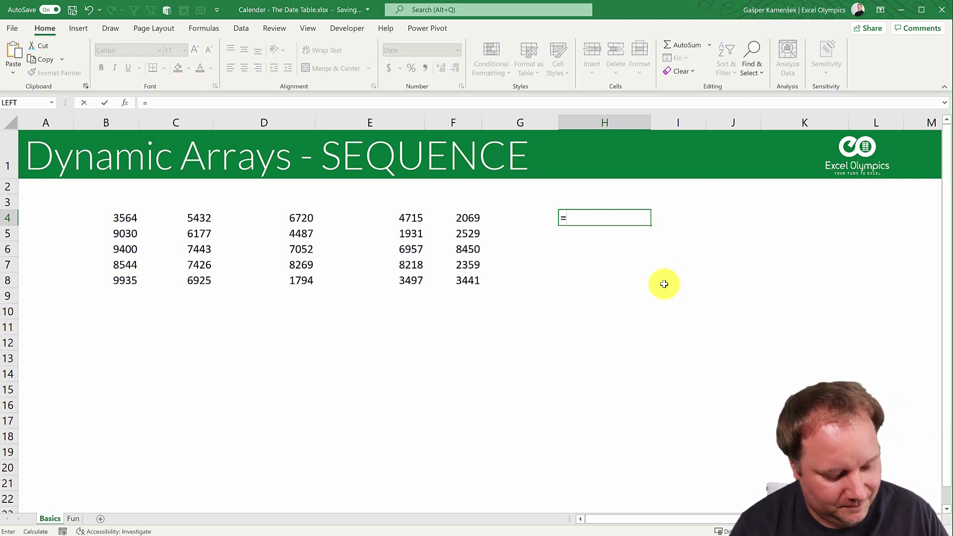
text(Se)
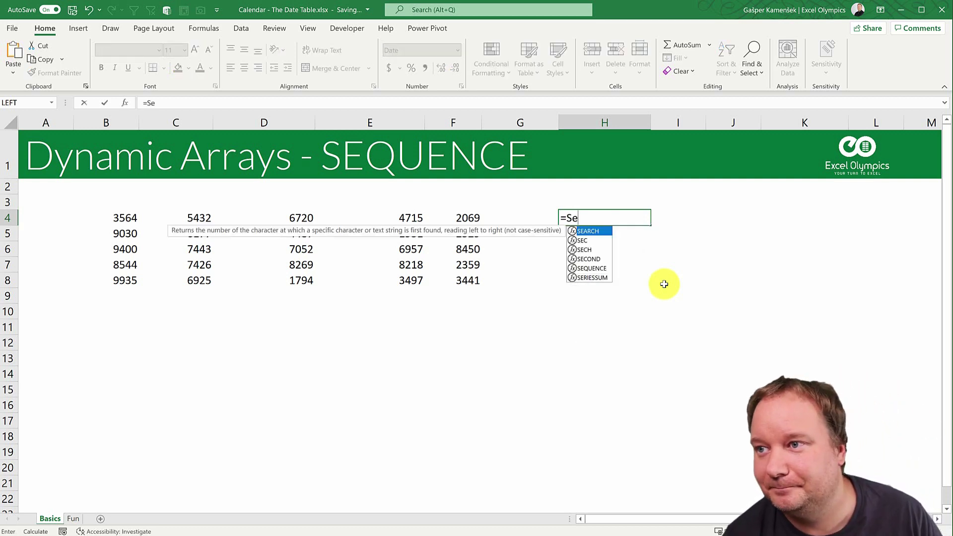
key(Down)
key(Down)
key(Down)
key(Down)
key(Tab)
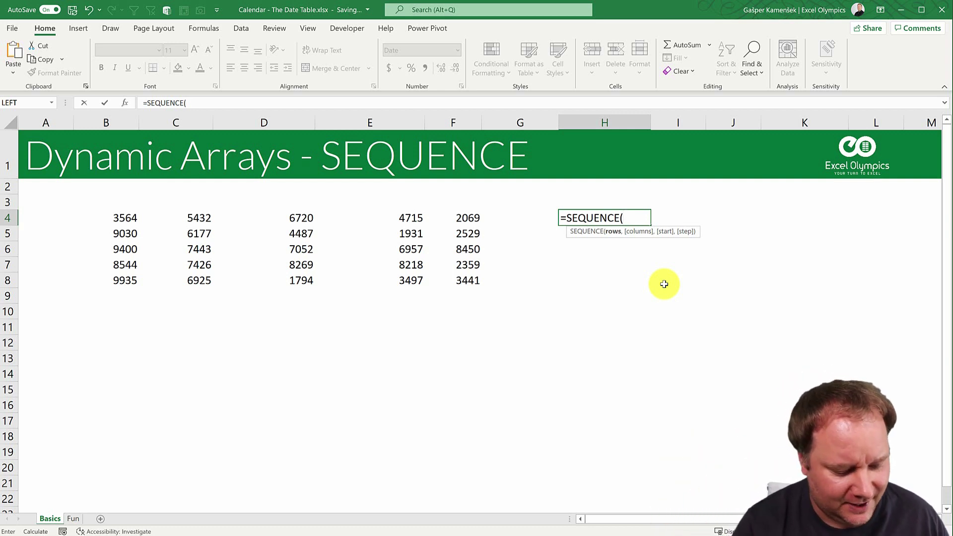
text(COUNT()
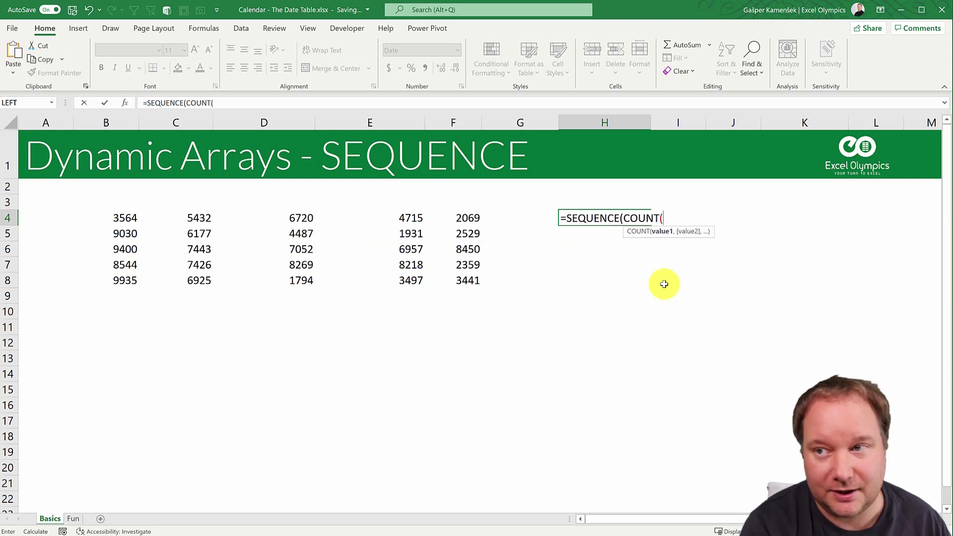
drag(125, 218, 448, 281)
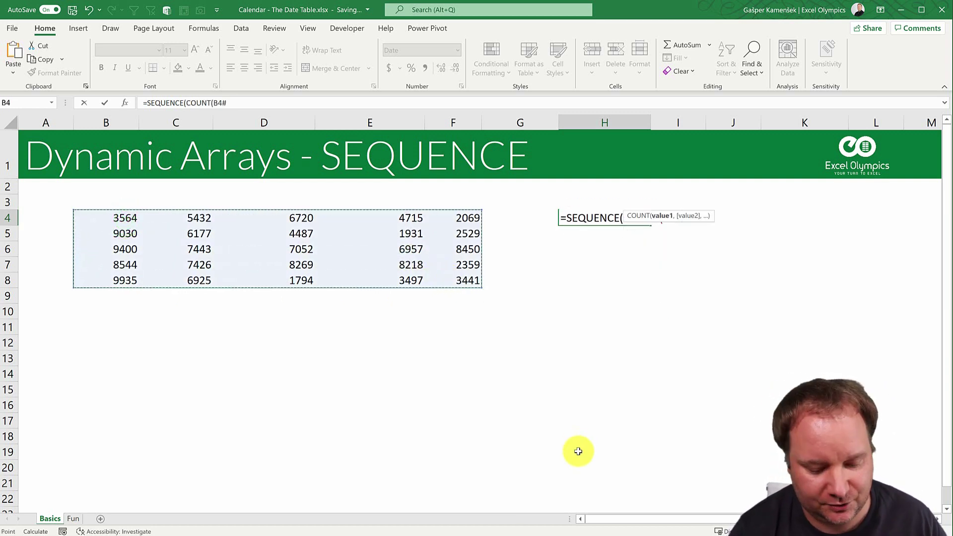
text())
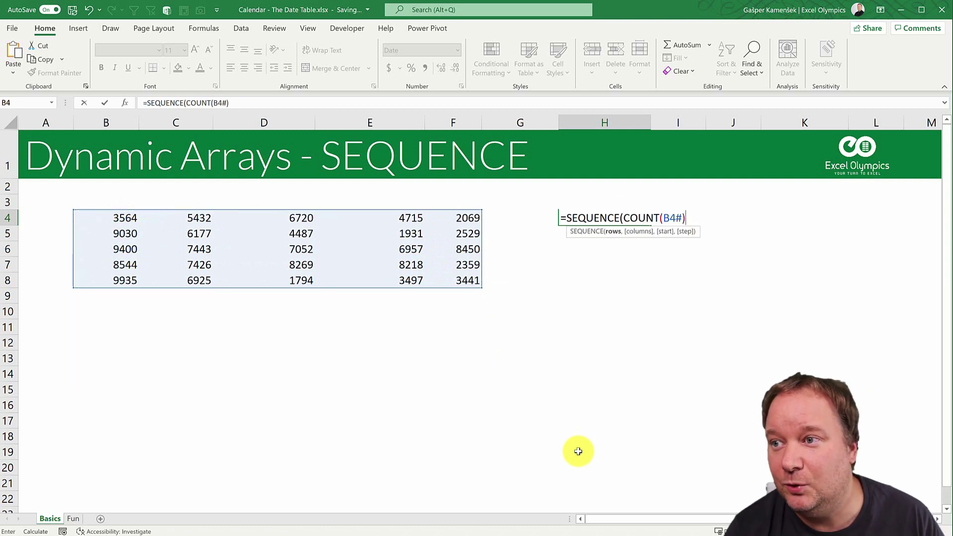
text())
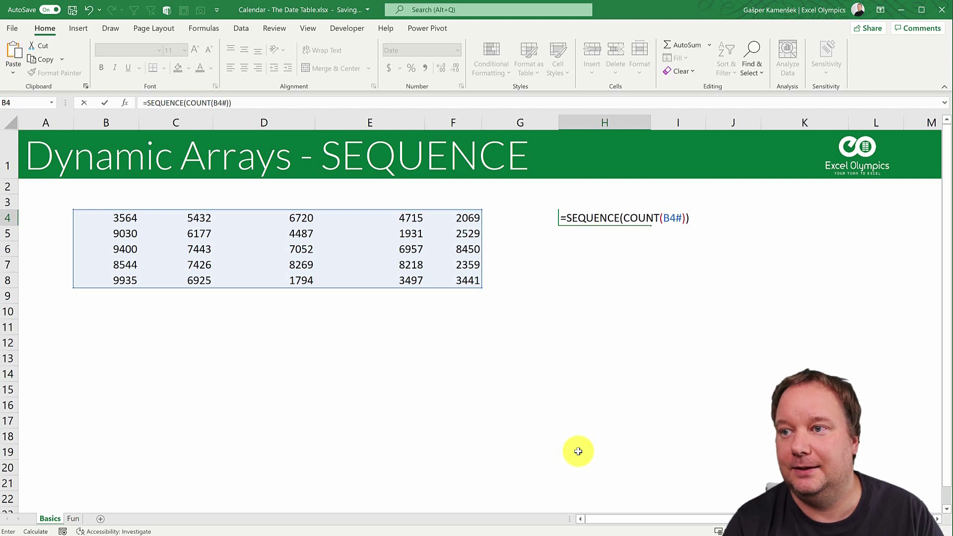
key(Return)
Step: Format H4 as General so column H shows plain numbers 1 to 25
key(Up)
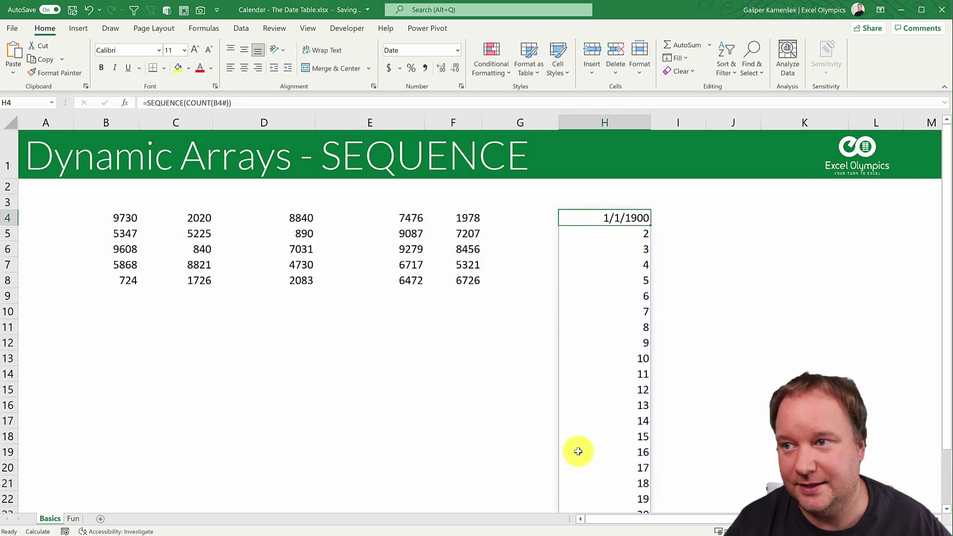
key(ctrl+1)
click(415, 195)
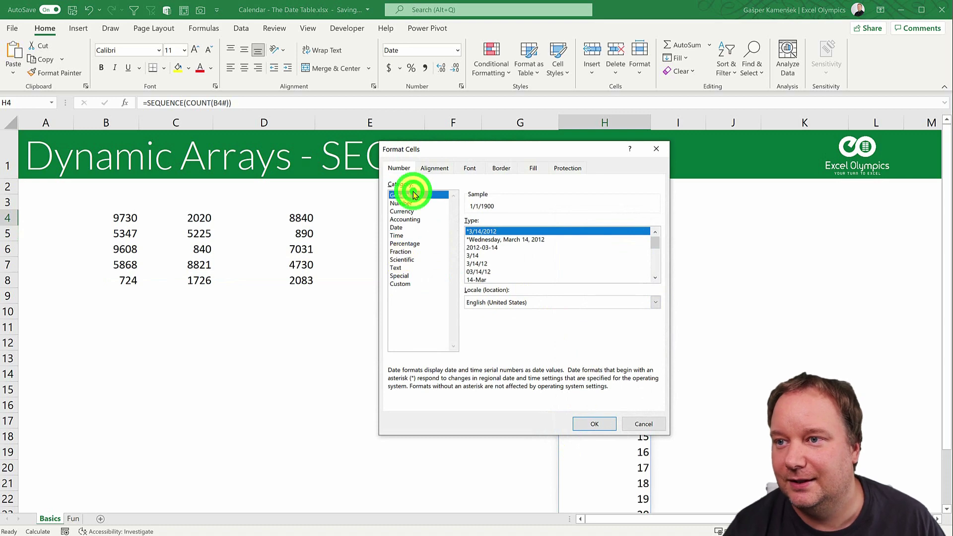
click(607, 424)
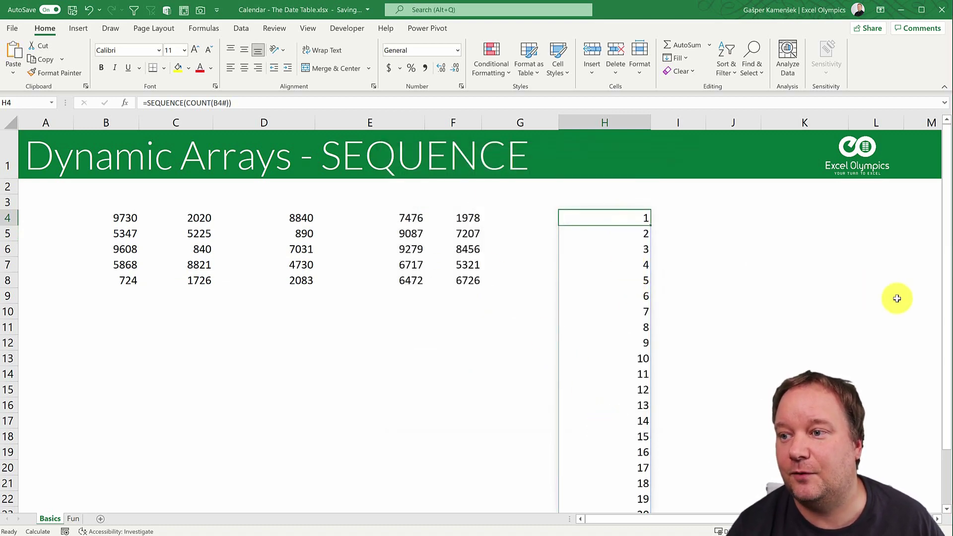
scroll(897, 299, down, 1)
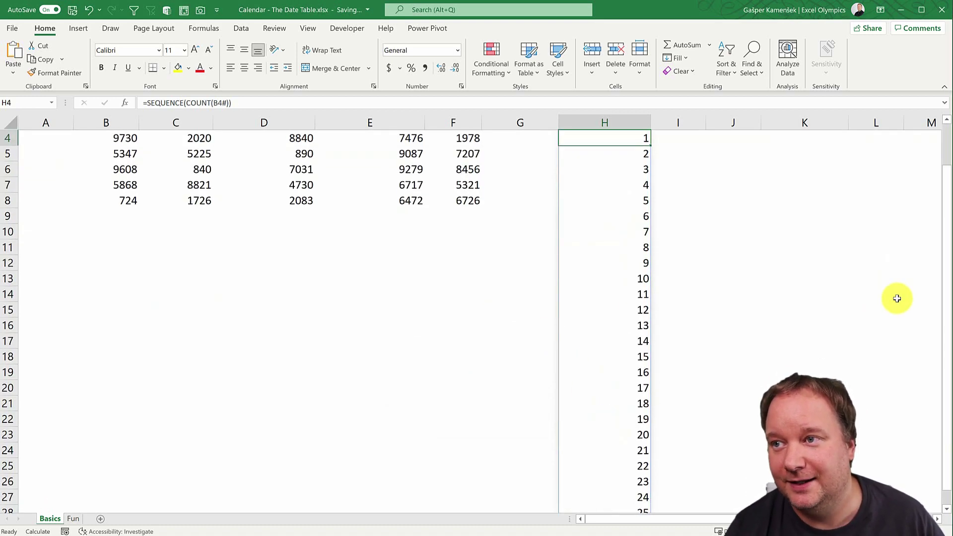
Step: Change H4 to =LARGE(B4#,SEQUENCE(COUNT(B4#))) so the values list from 9890 downward
key(ctrl+Up)
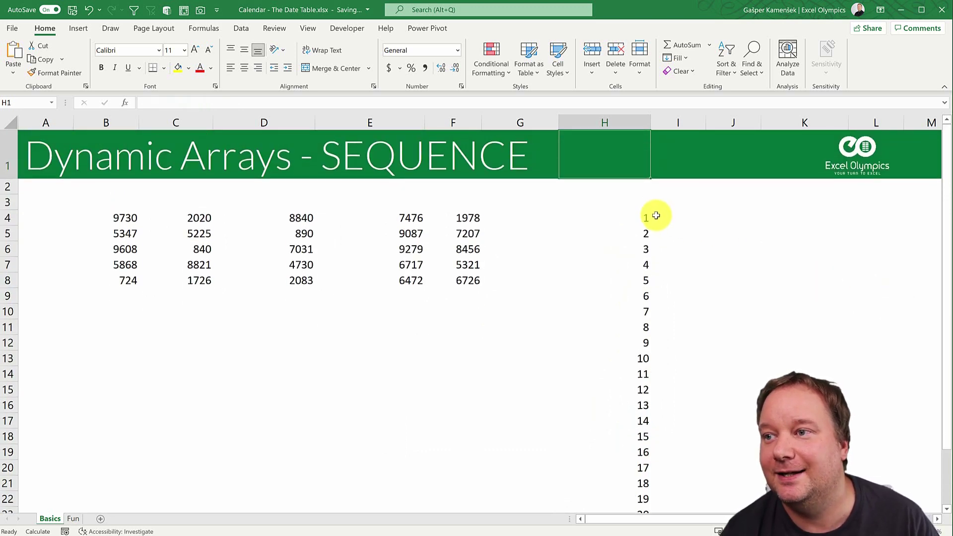
click(655, 215)
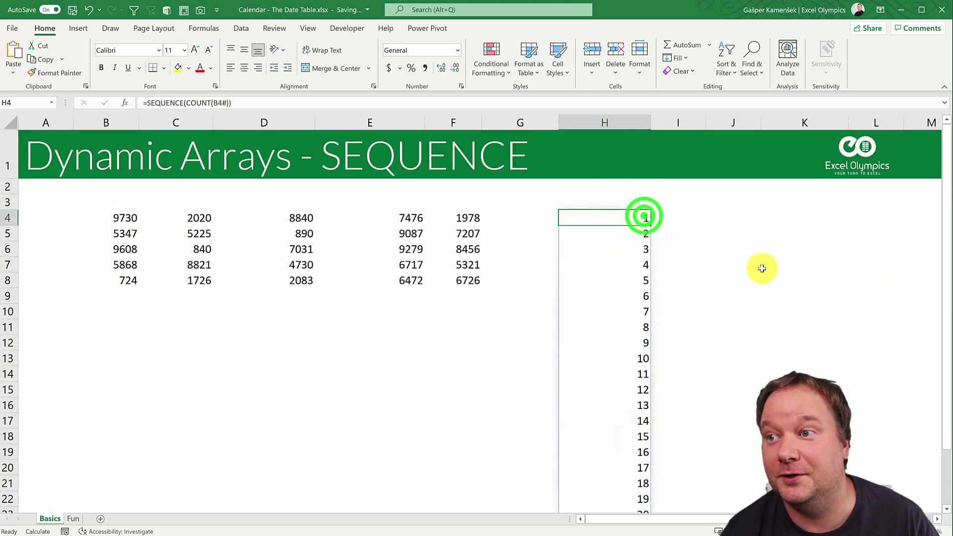
click(149, 103)
click(147, 102)
text(LAR)
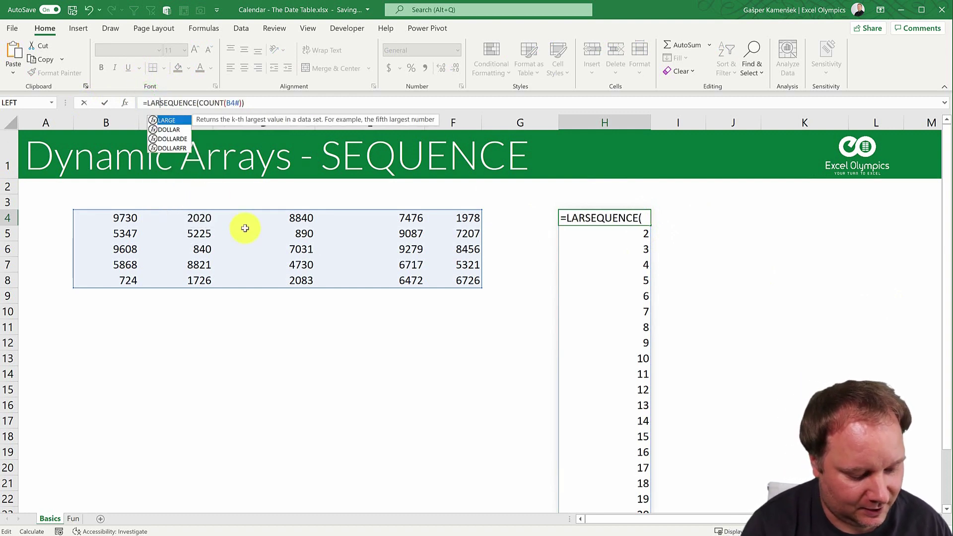
text(GE()
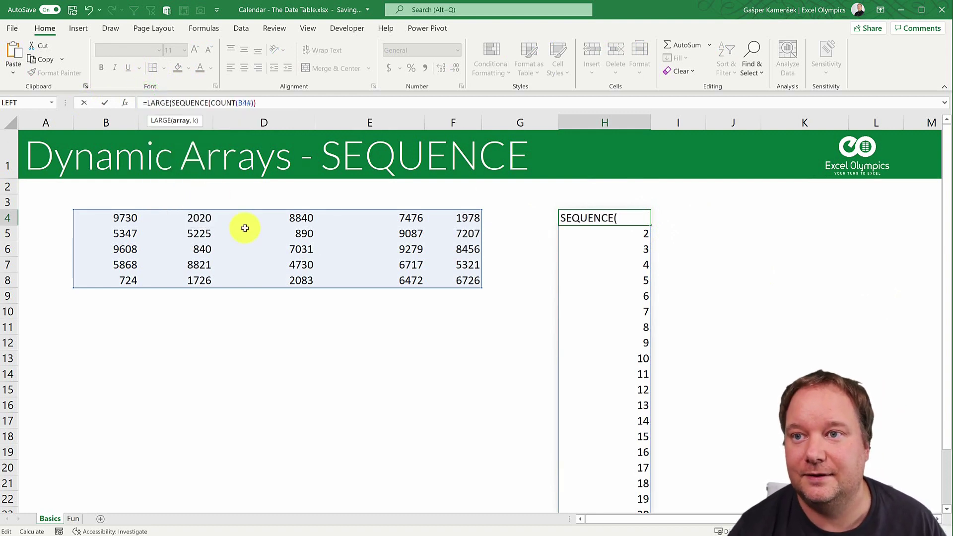
click(122, 218)
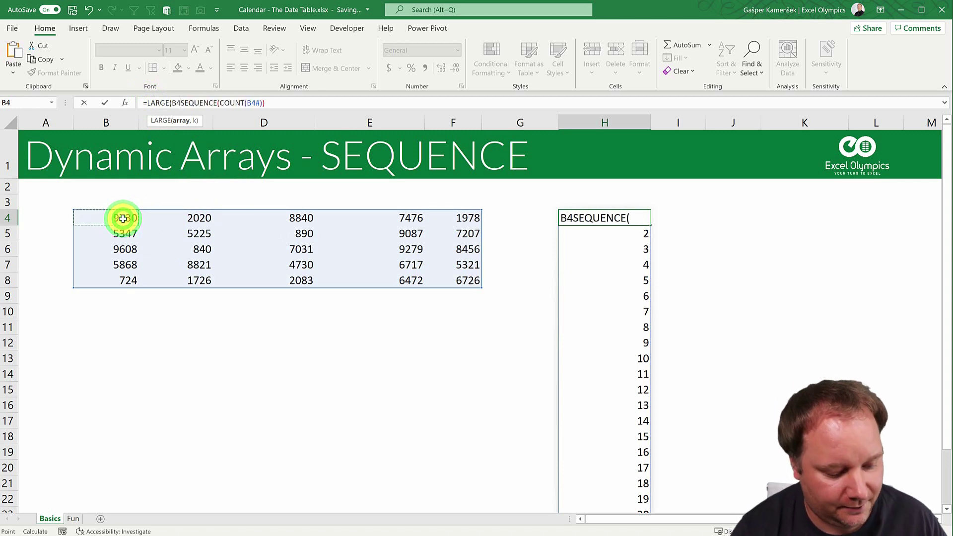
text(#)
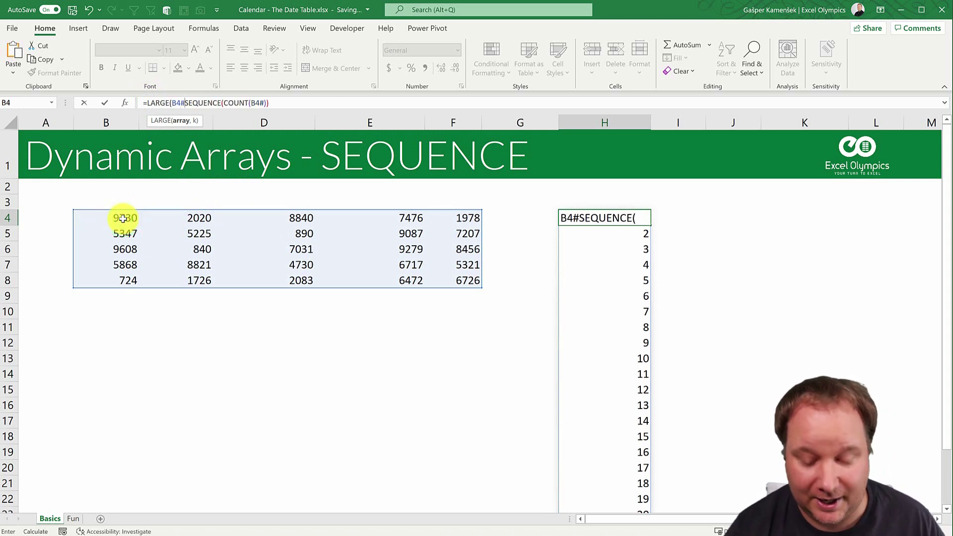
text(,)
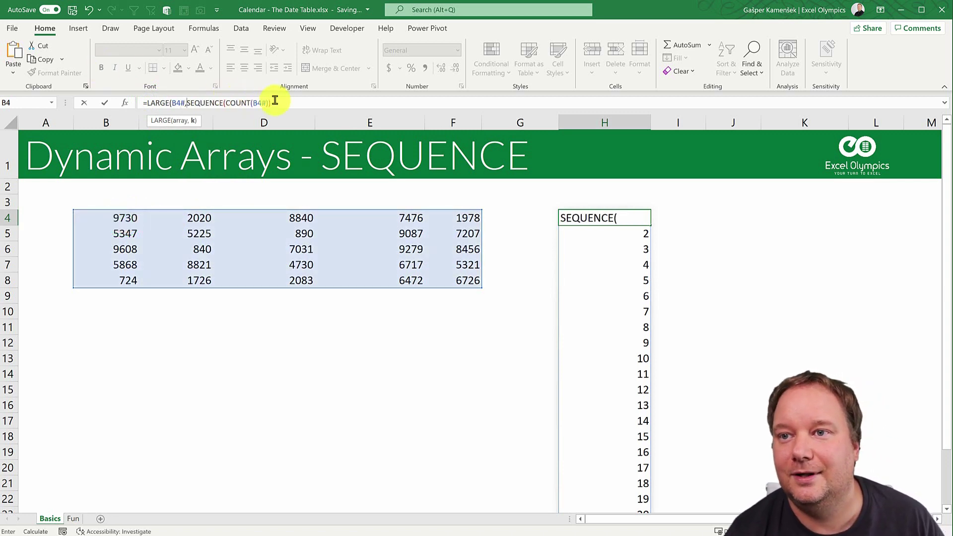
click(297, 103)
text())
key(Return)
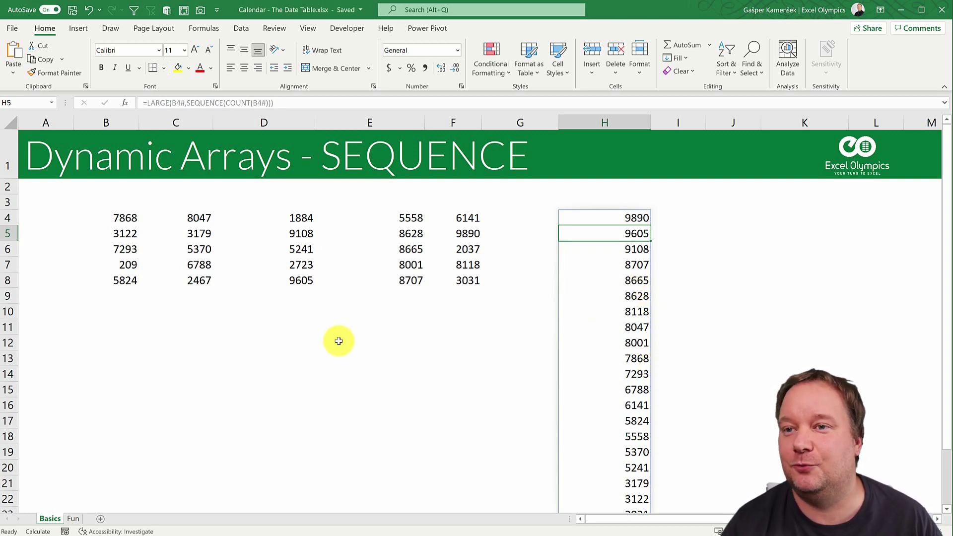
Step: Go to the Fun sheet and select blocks of column A's list, from Topic through Date
click(74, 519)
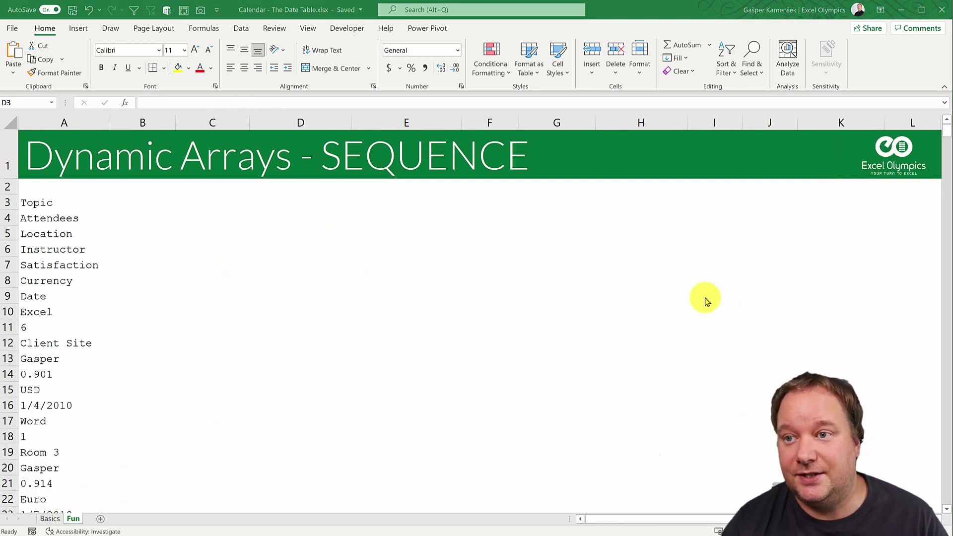
click(348, 228)
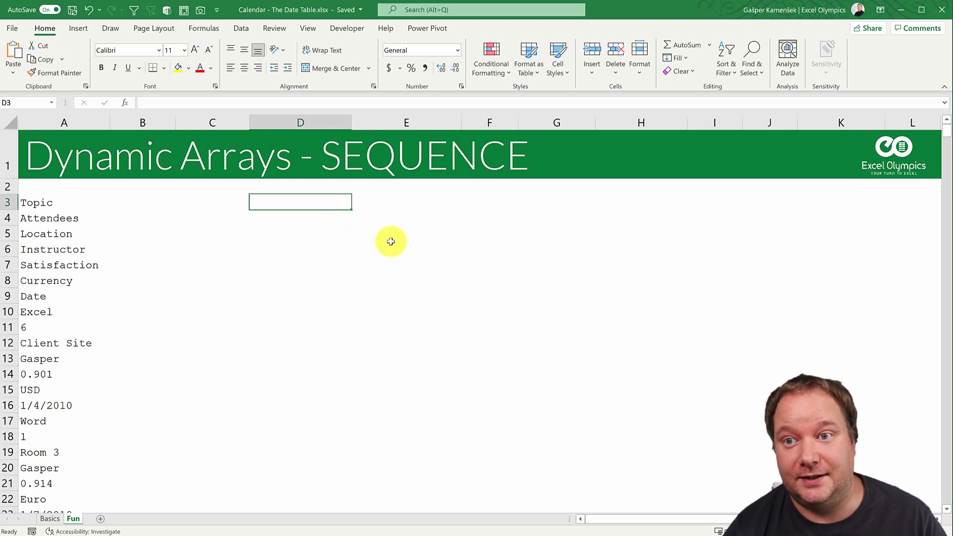
drag(58, 201, 50, 375)
click(308, 205)
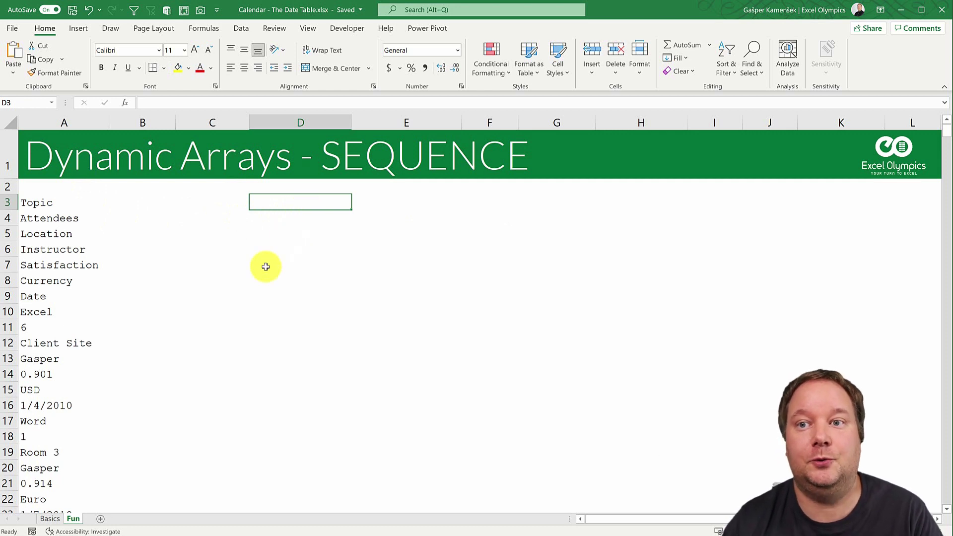
drag(52, 203, 36, 487)
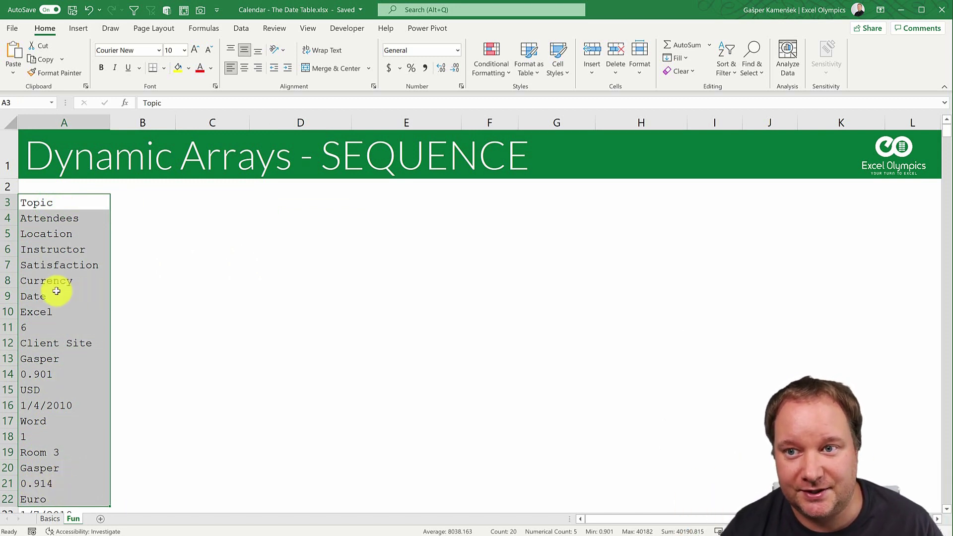
drag(70, 202, 81, 293)
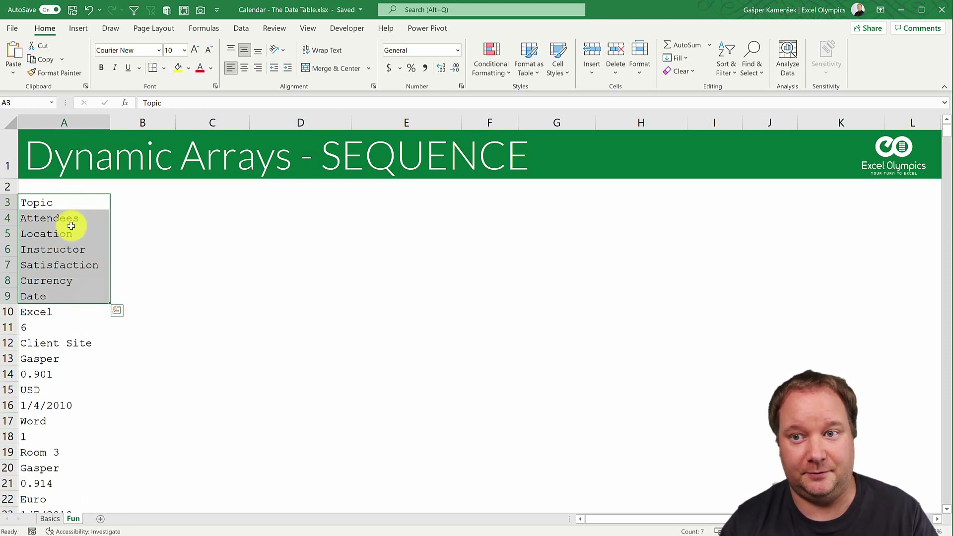
drag(62, 318, 71, 406)
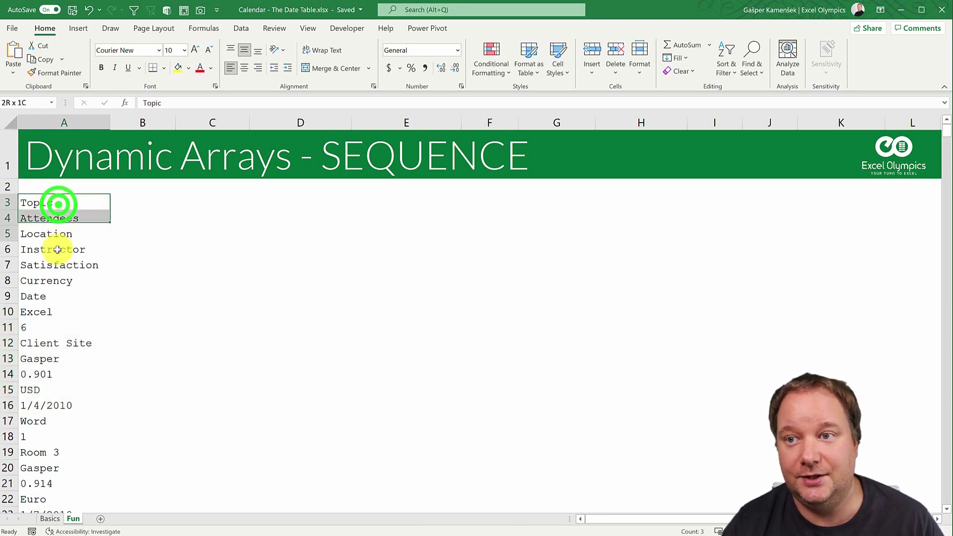
drag(58, 263, 60, 375)
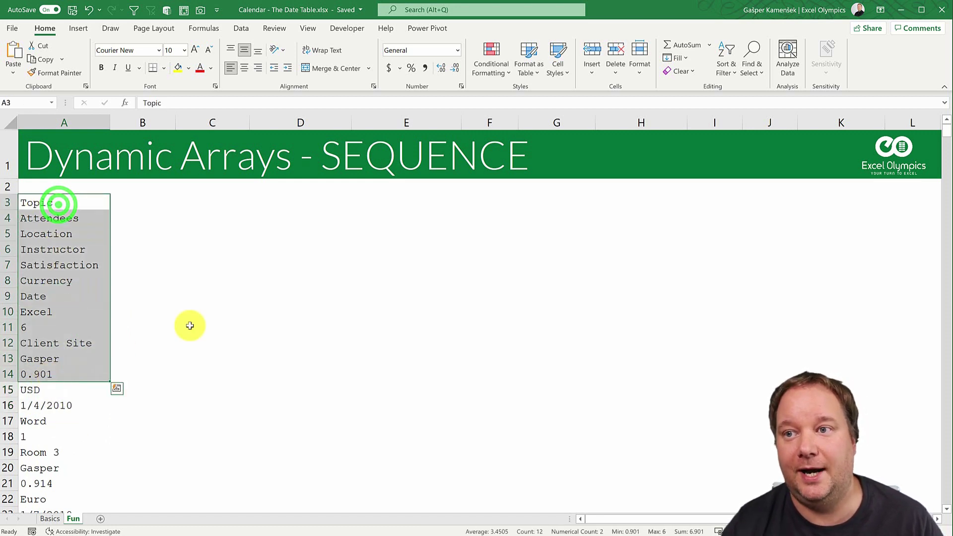
click(287, 204)
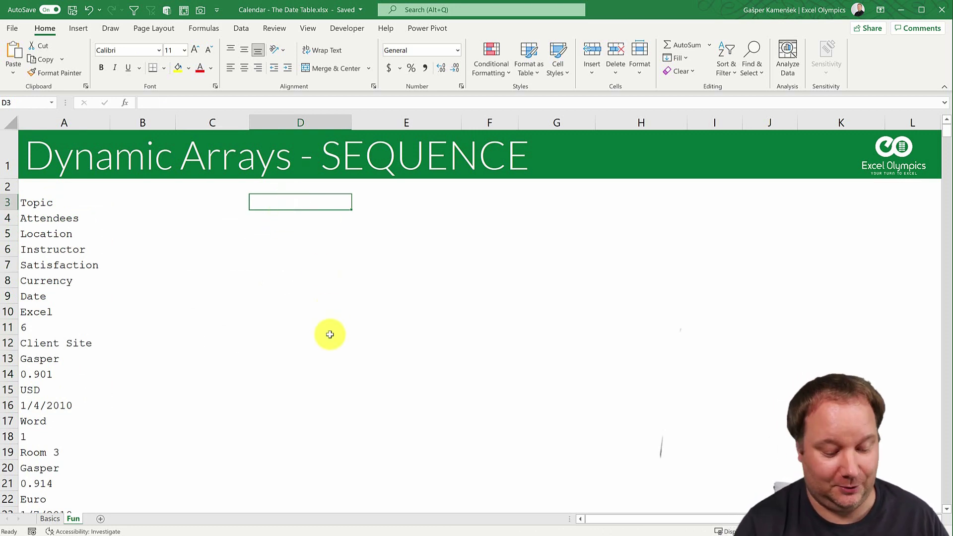
Step: In D3, start an INDEX formula on the absolute range $A$3:$A$688
text(=SE)
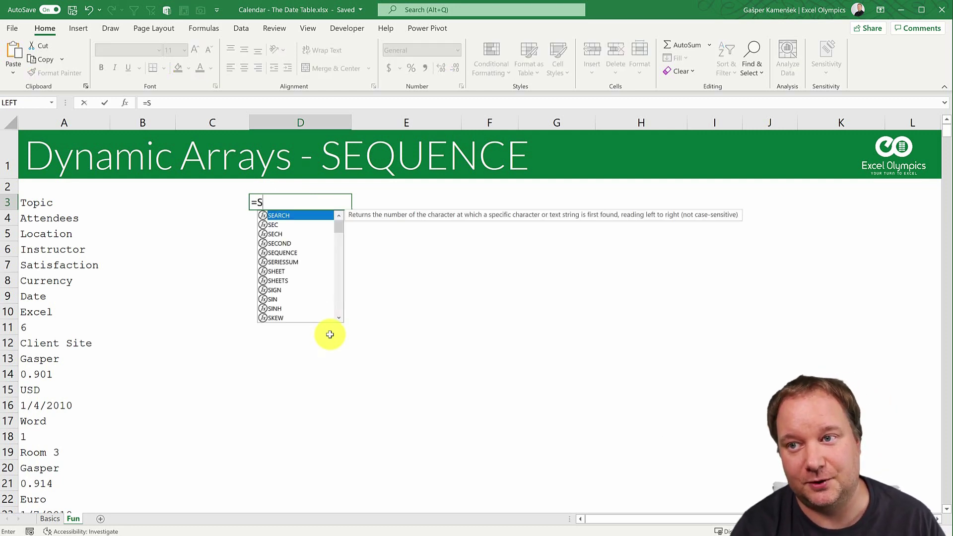
key(BackSpace)
key(BackSpace)
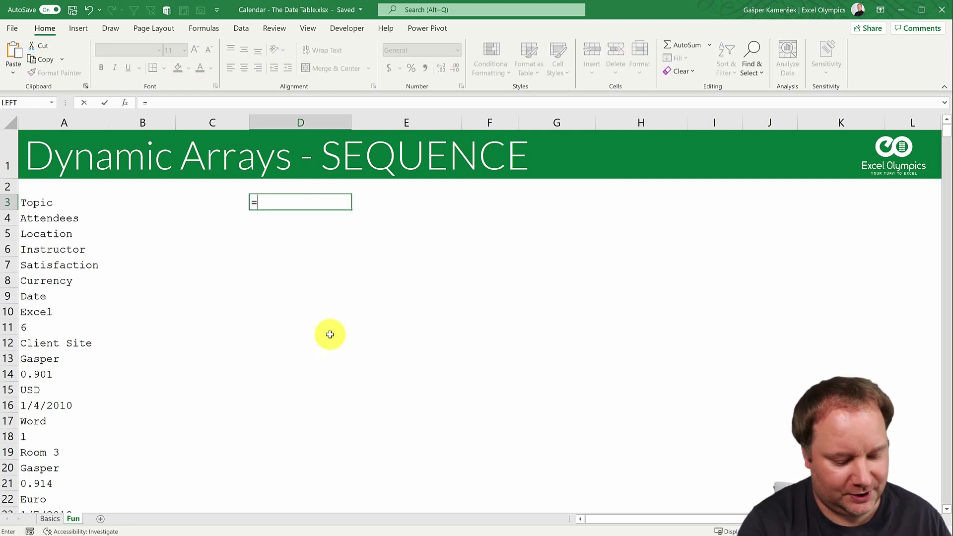
text(INDEX()
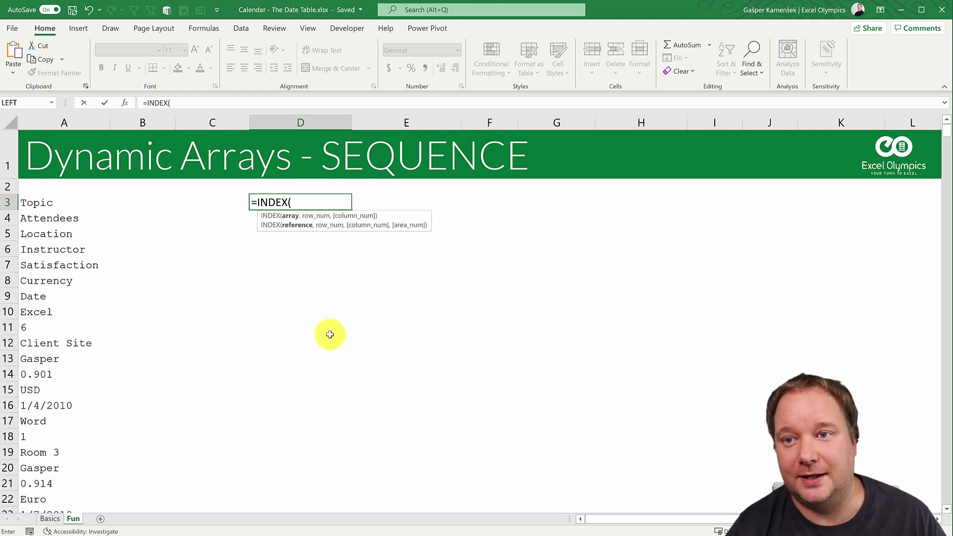
click(330, 334)
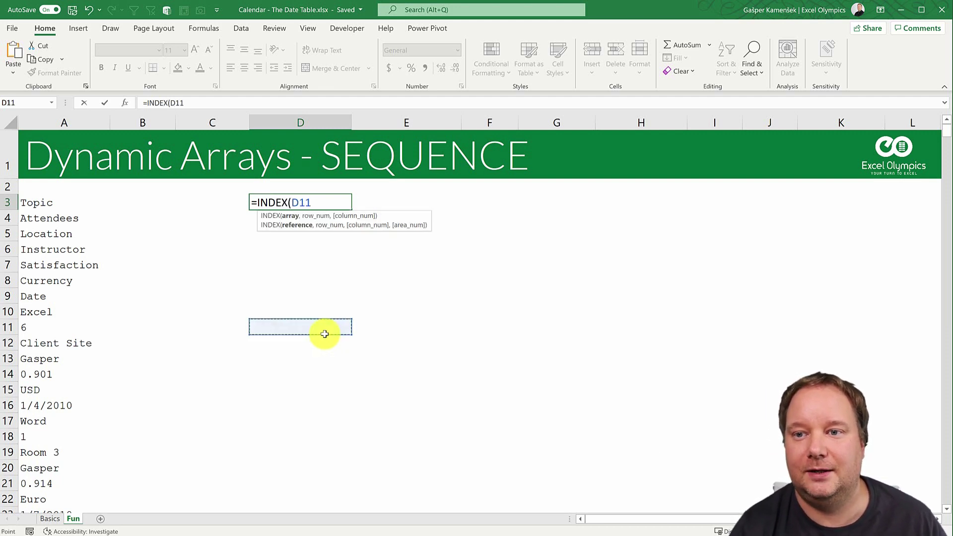
key(Left)
key(Left)
key(Left)
key(ctrl+Up)
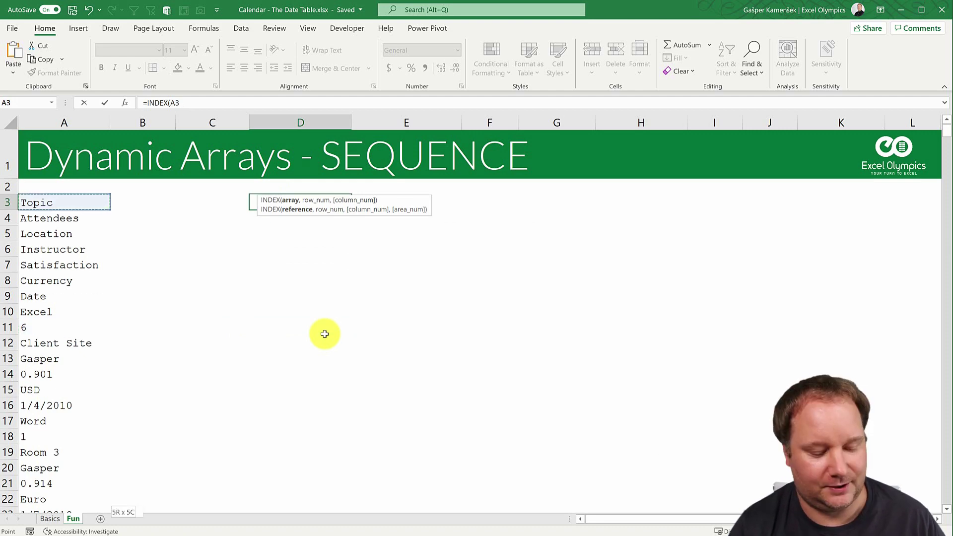
key(ctrl+shift+Down)
key(F4)
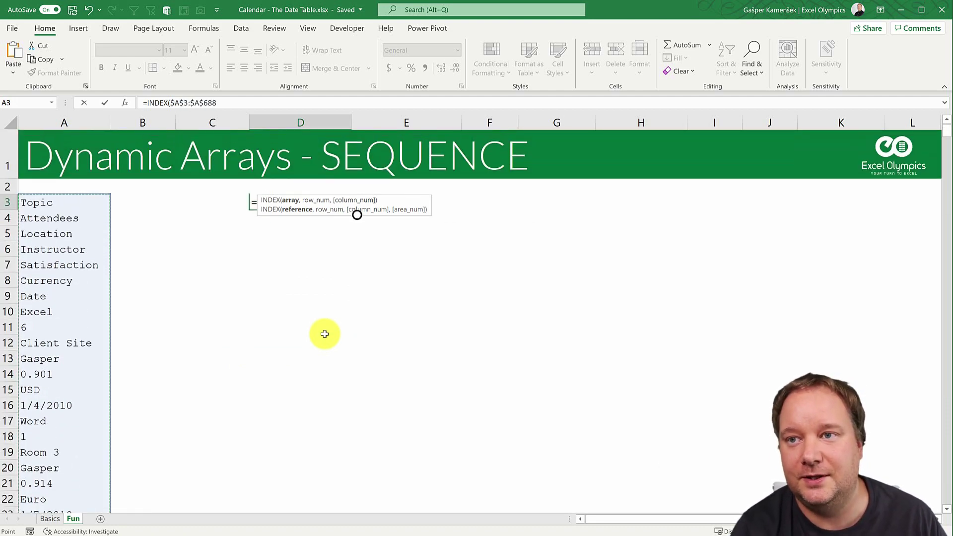
text(,)
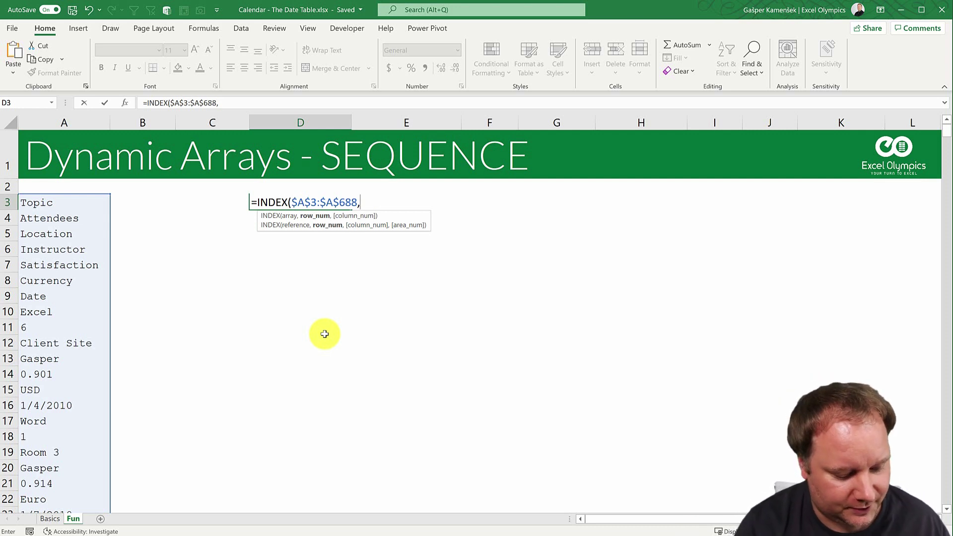
Step: Finish it as =INDEX($A$3:$A$688,SEQUENCE(100,7)) to reshape the list into seven columns
text(Seq)
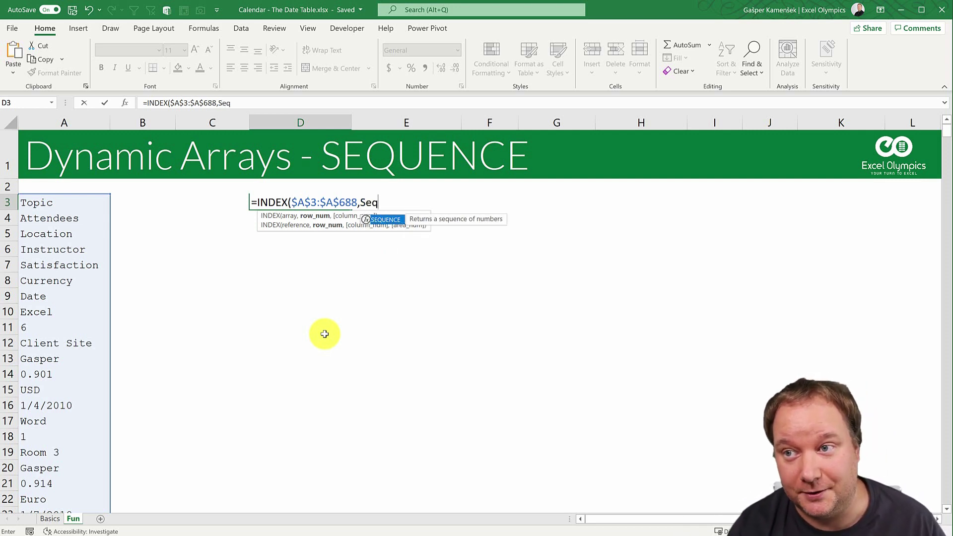
key(Tab)
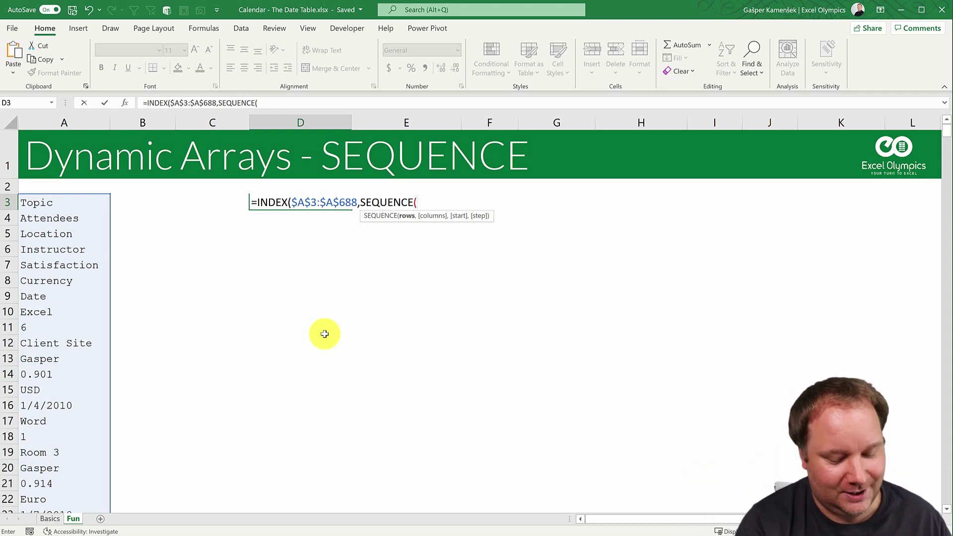
text(100)
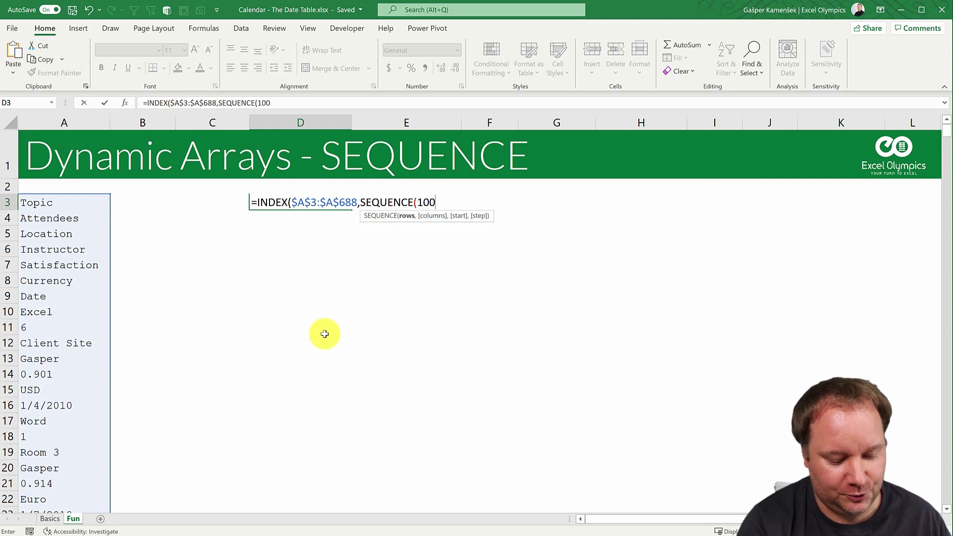
text(,7)
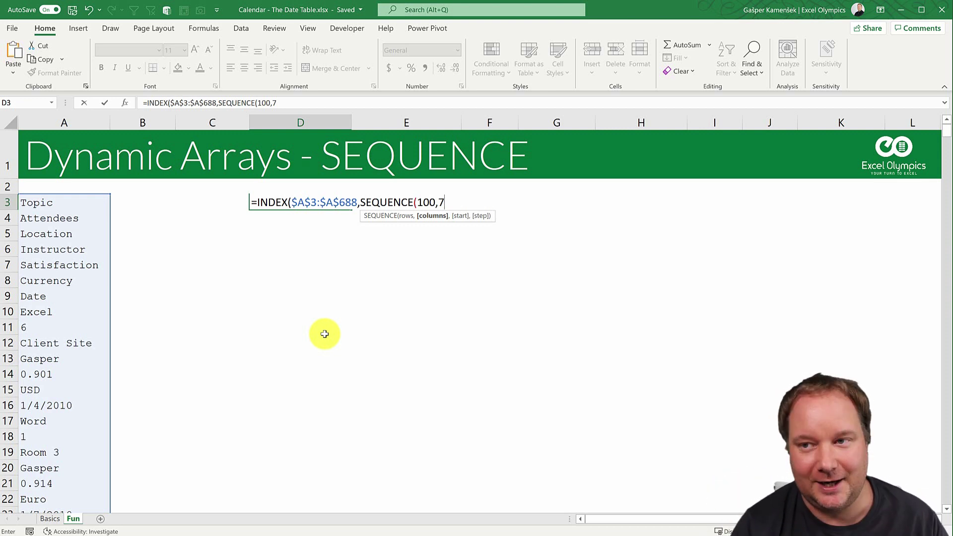
text()))
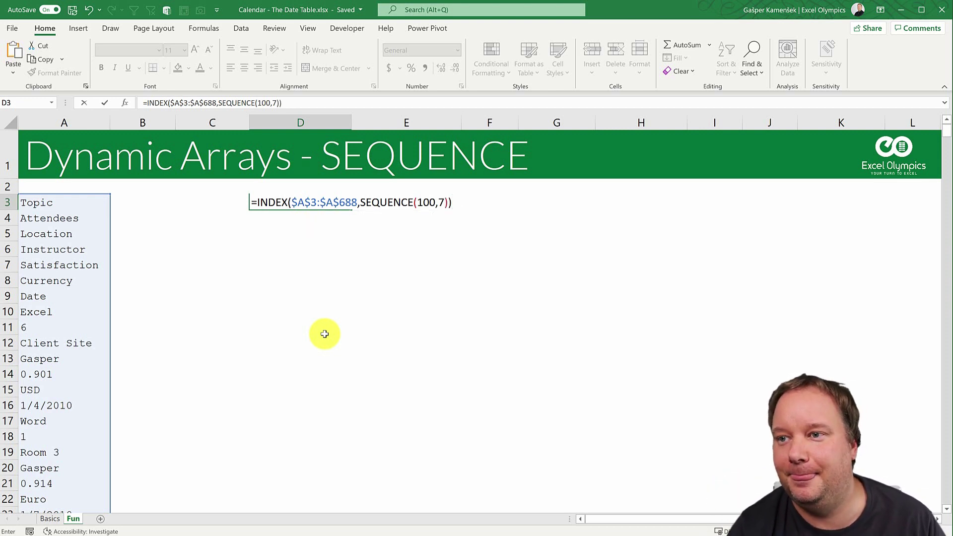
key(Return)
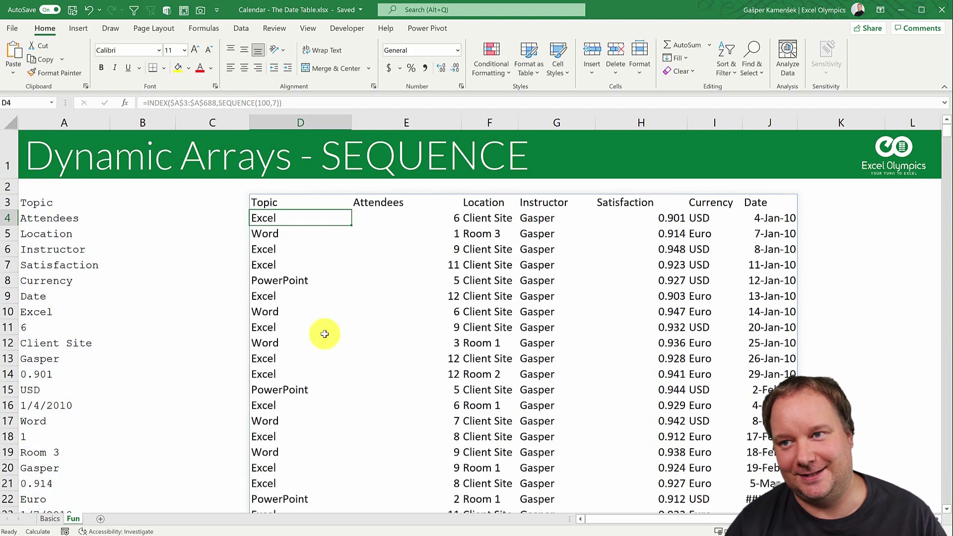
key(Up)
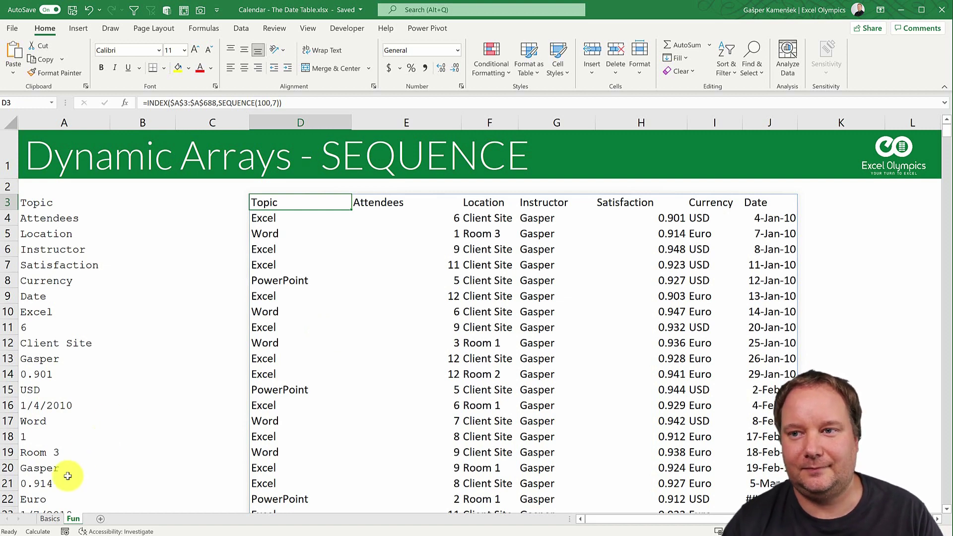
Step: On the Basics sheet, clear everything from row 3 down
click(52, 519)
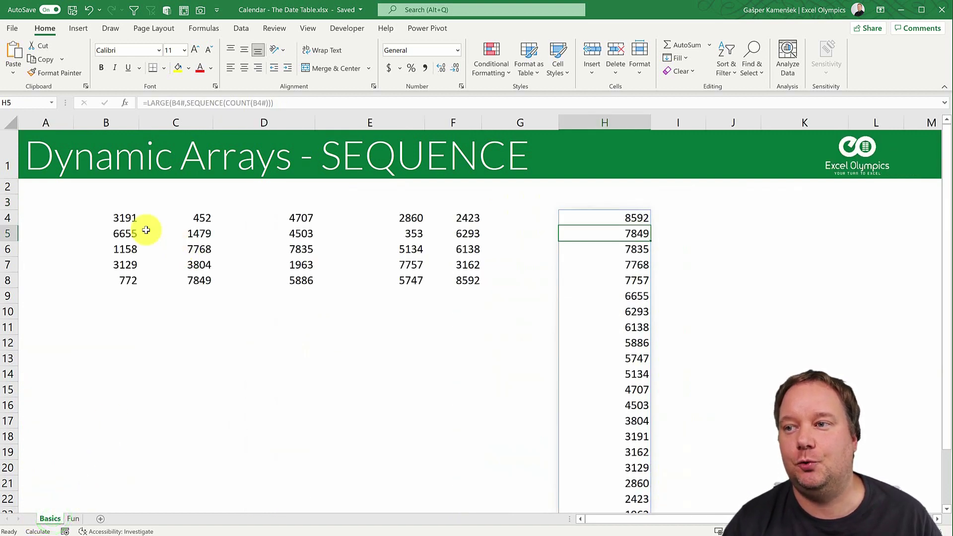
click(121, 213)
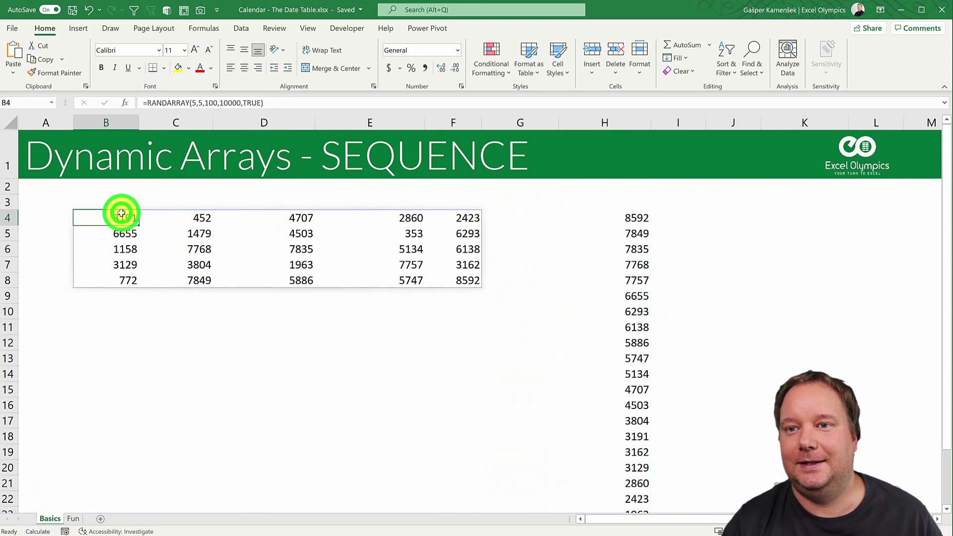
click(11, 203)
key(ctrl+shift+Down)
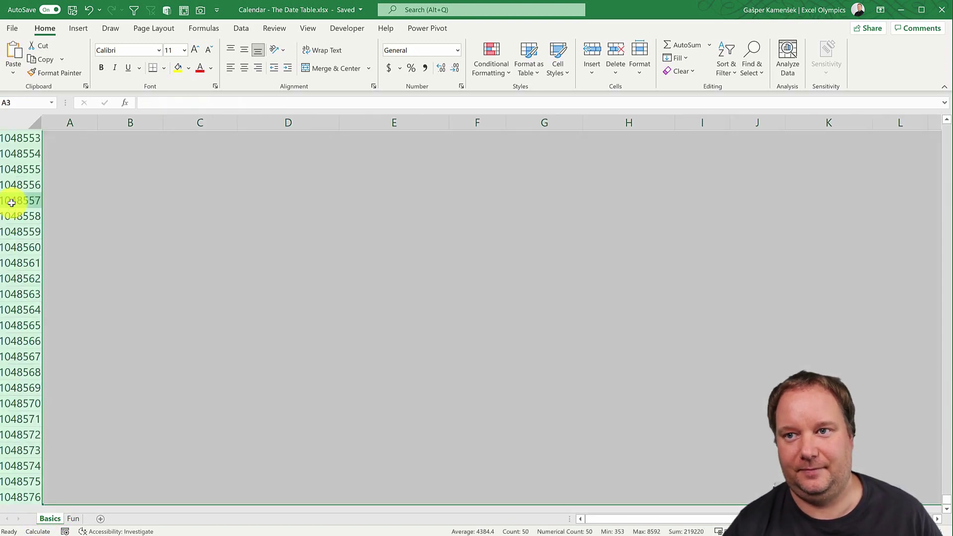
key(ctrl+BackSpace)
click(128, 206)
click(103, 245)
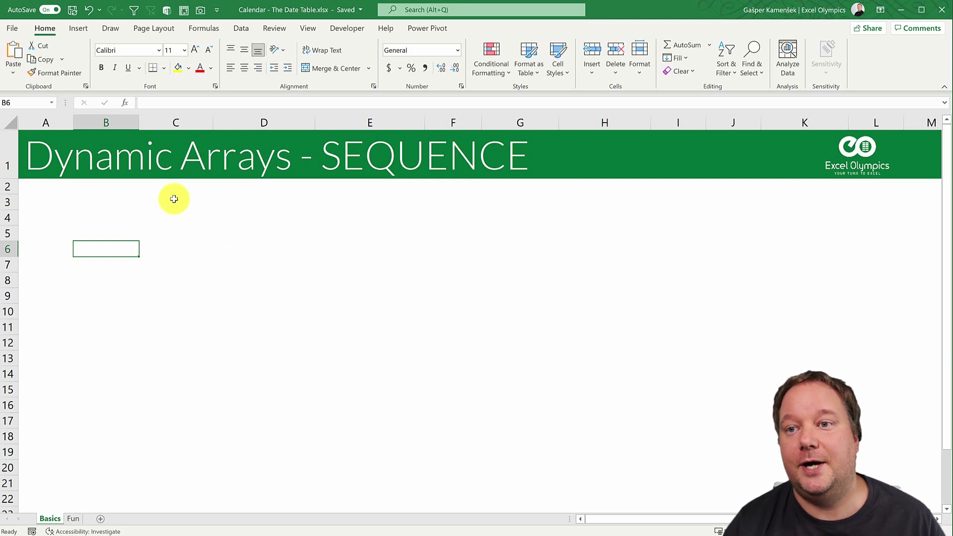
Step: Give cell B3 a light-gray fill
click(130, 194)
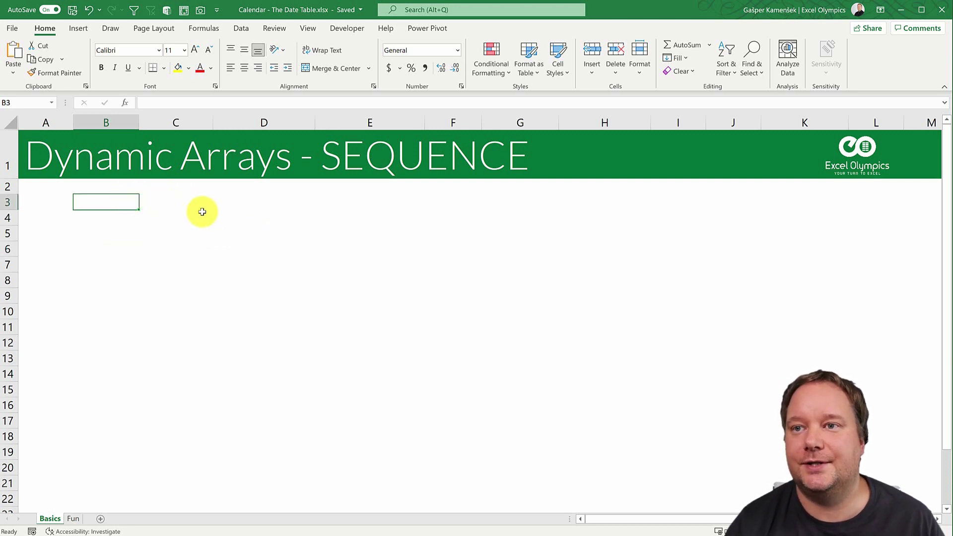
click(189, 68)
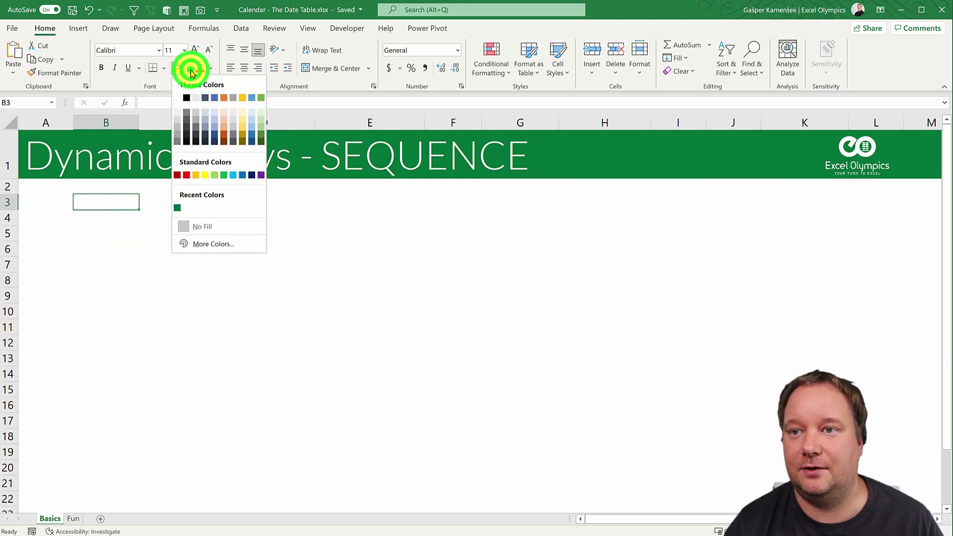
click(179, 118)
Step: Add List data validation to B3 with source 12,24,36,48,60
click(241, 28)
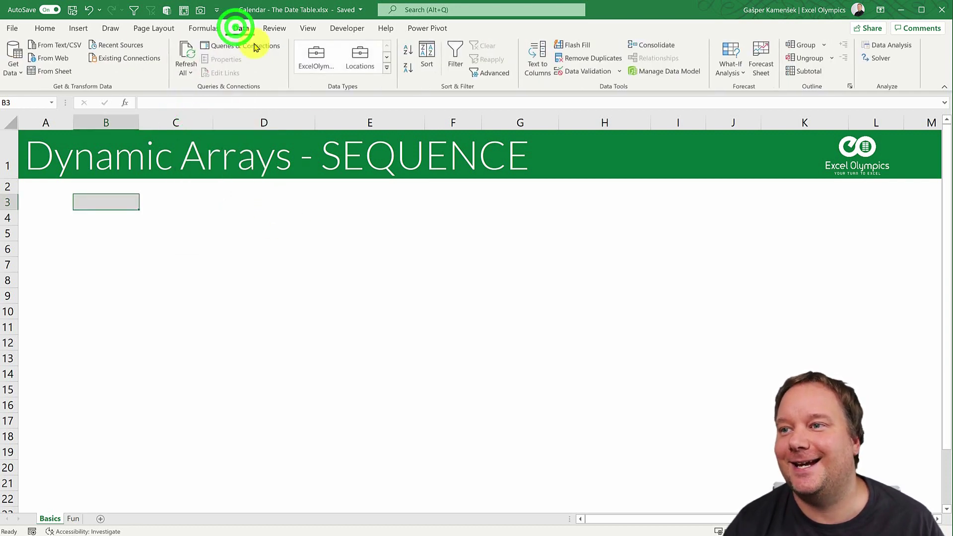
click(587, 72)
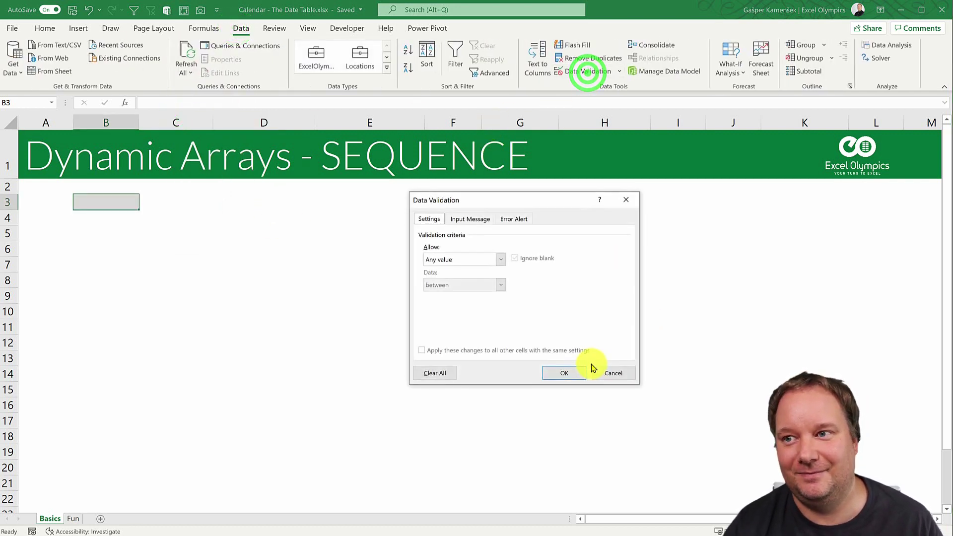
click(500, 259)
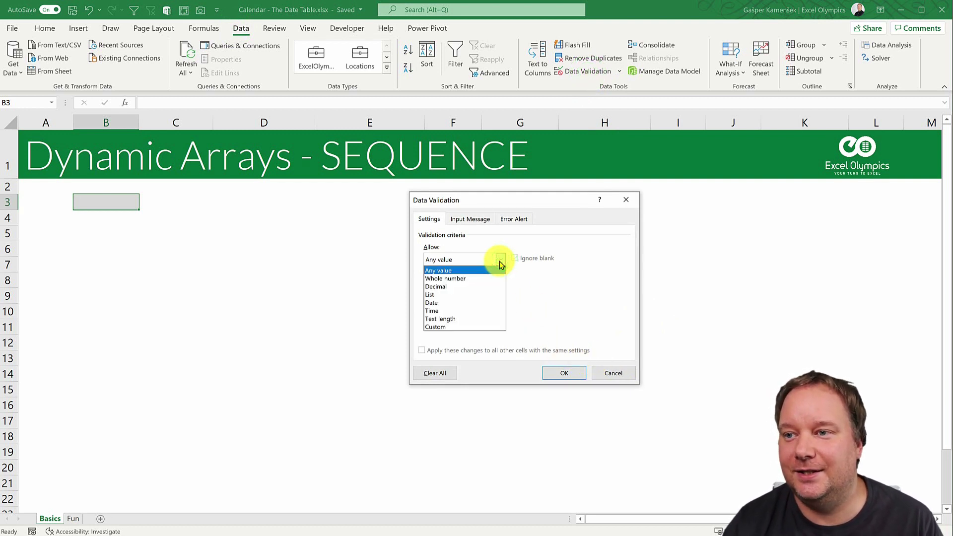
click(450, 294)
click(453, 311)
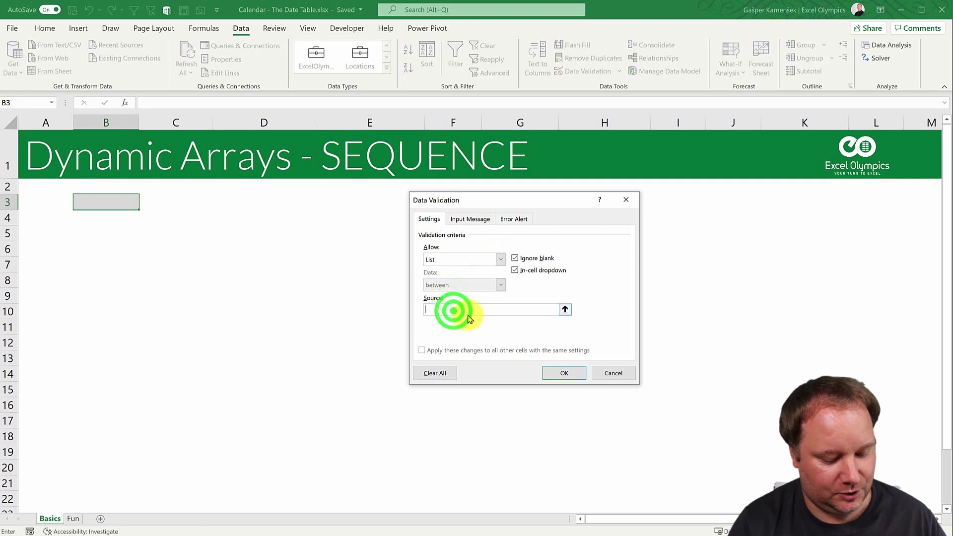
text(12,2)
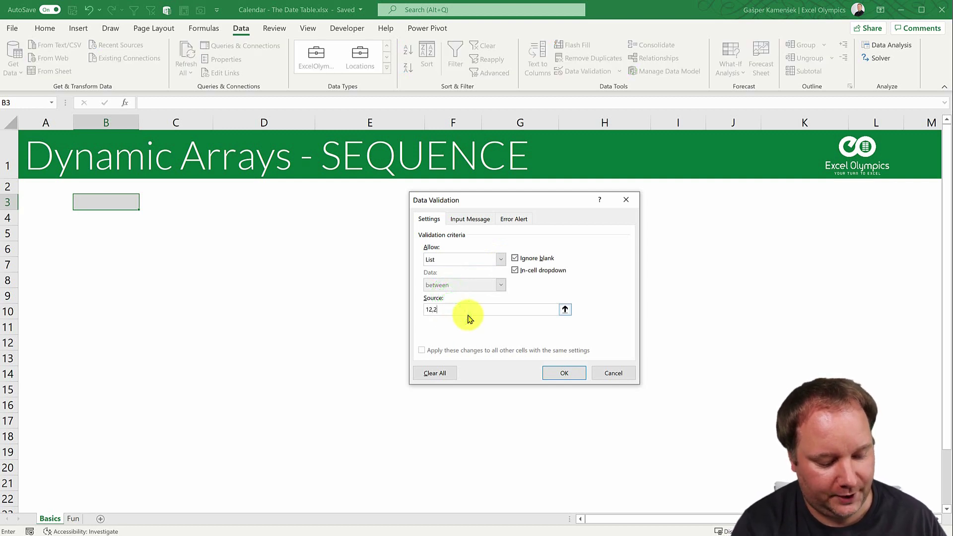
text(4,36,)
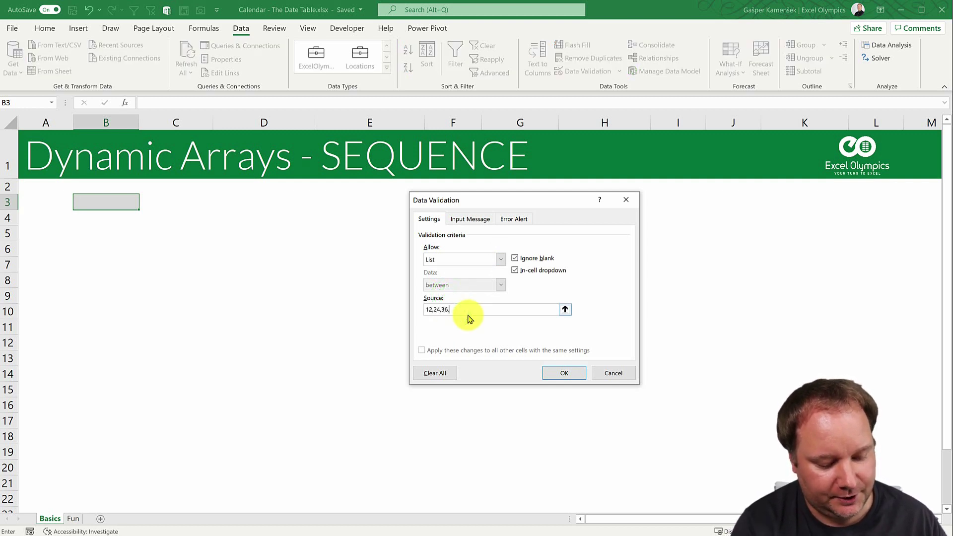
text(48)
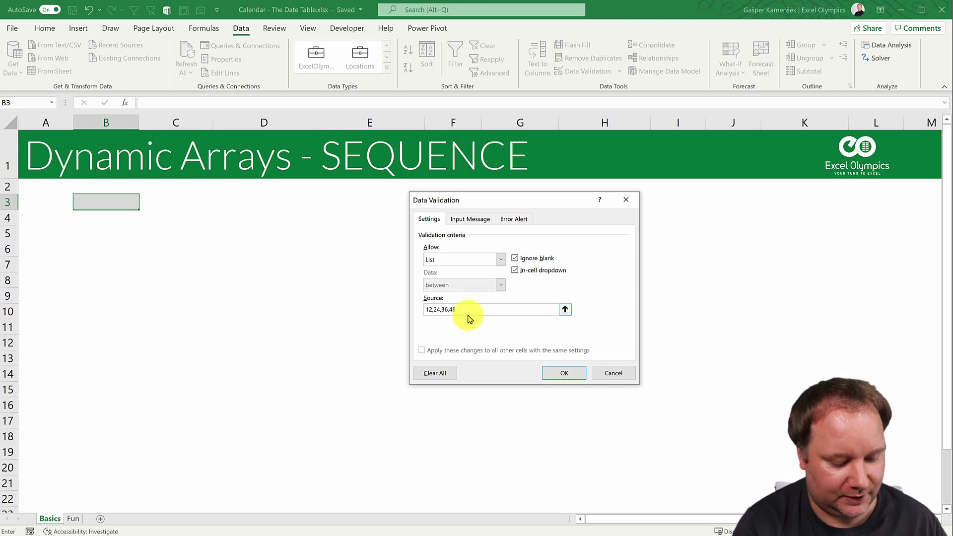
text(,60)
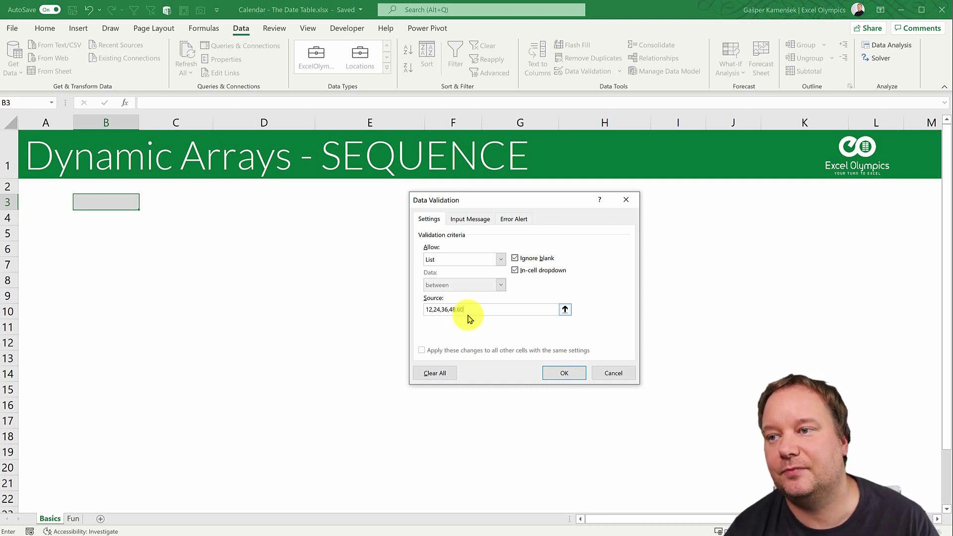
click(547, 373)
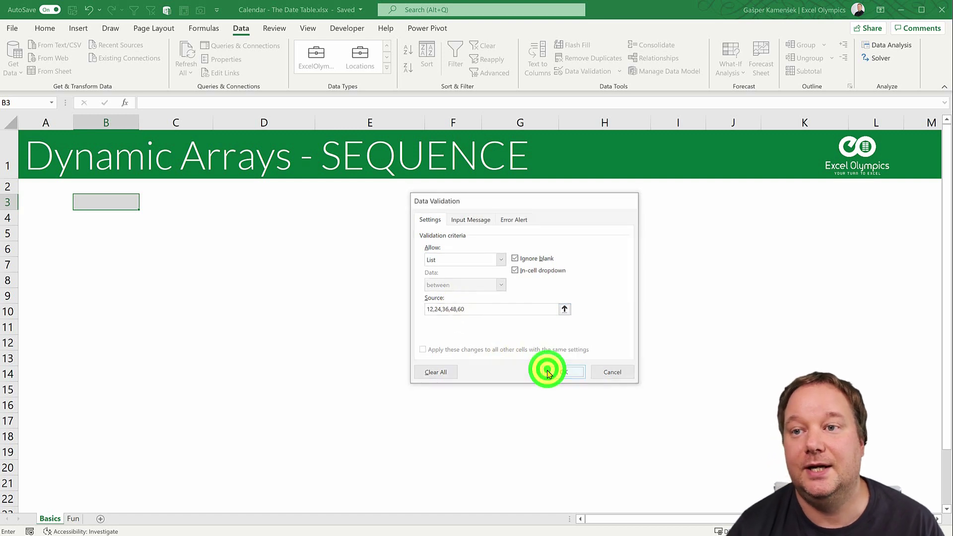
Step: With B3 at 12, enter =SEQUENCE(B3) in B6 to count from 1
click(144, 205)
click(113, 217)
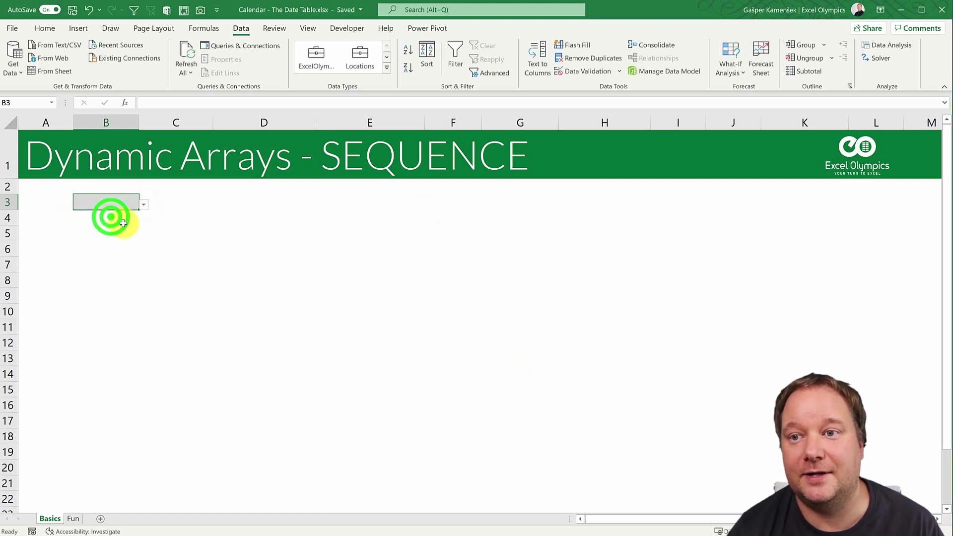
click(118, 250)
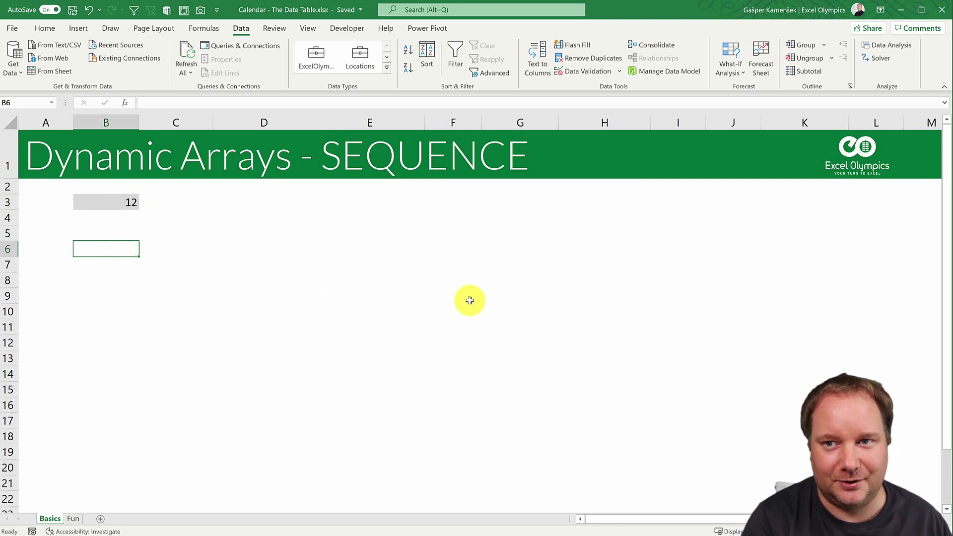
text(=SEQUENCE()
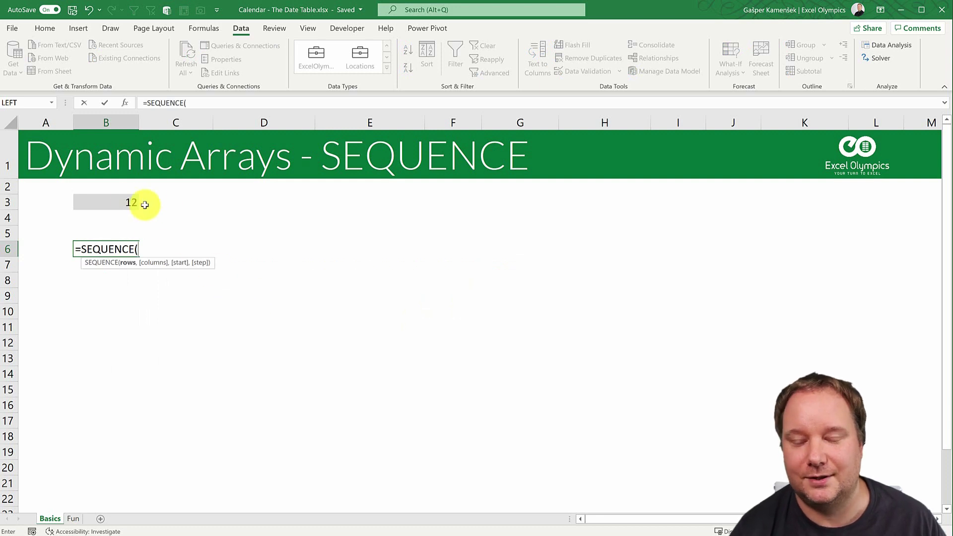
click(110, 206)
text())
key(Return)
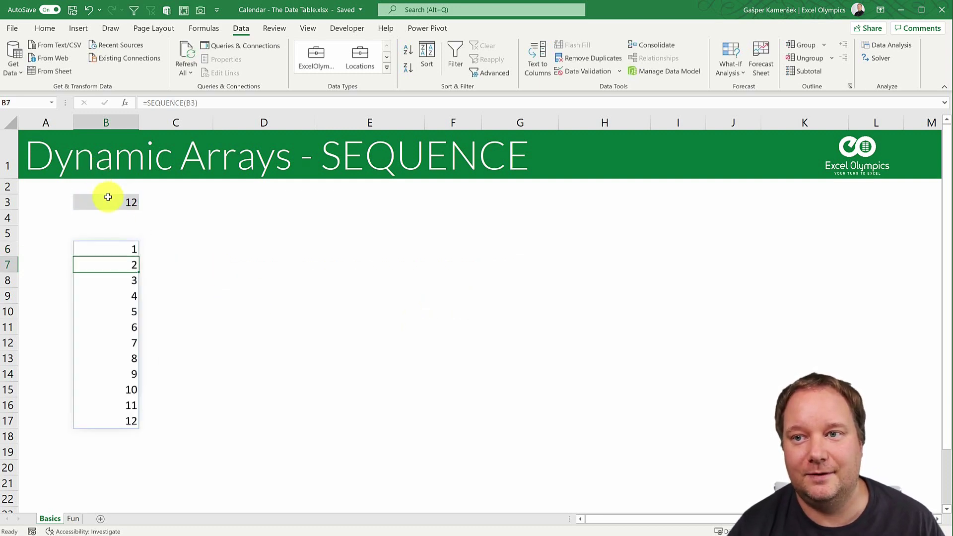
Step: Switch B3's month count to 24 so column B lists 1 through 24
click(110, 201)
click(143, 204)
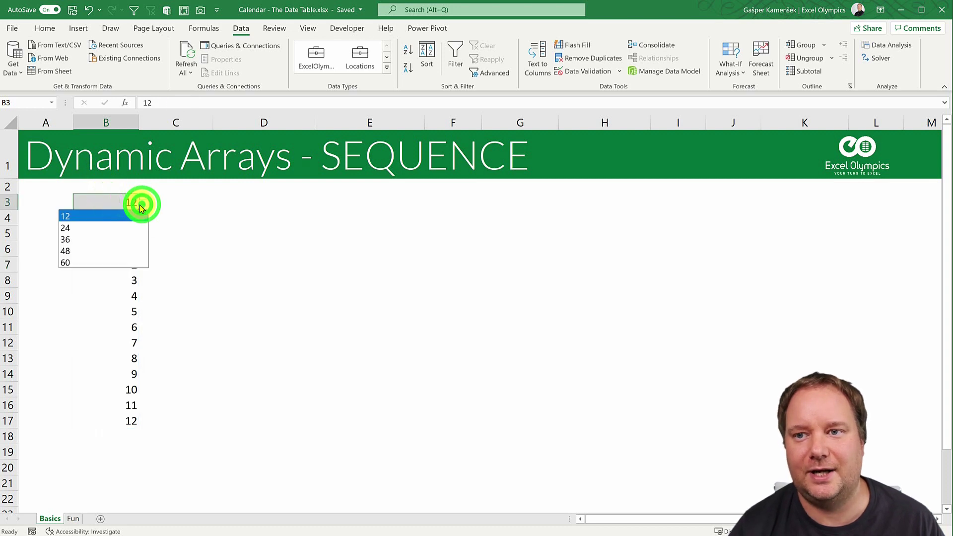
click(119, 228)
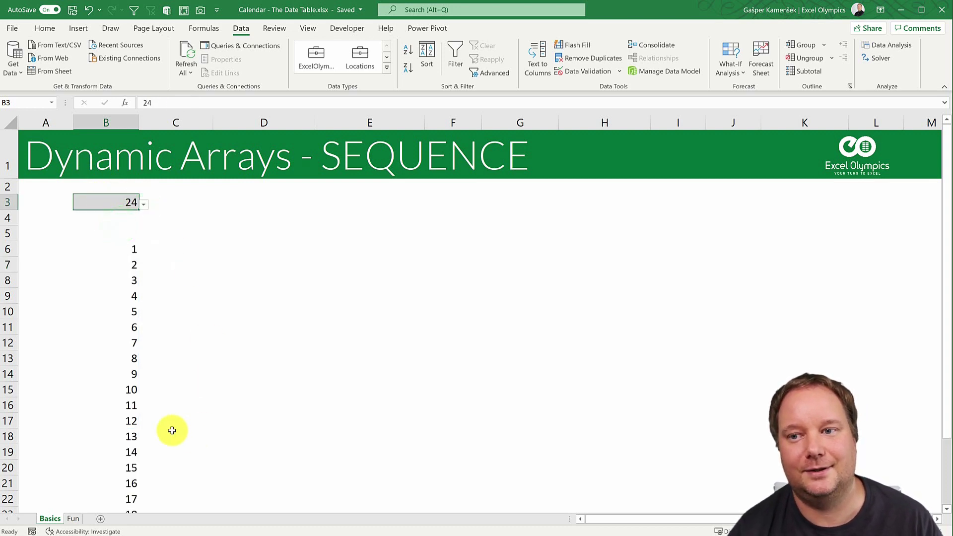
scroll(171, 430, down, 1)
scroll(172, 430, down, 1)
scroll(174, 428, up, 2)
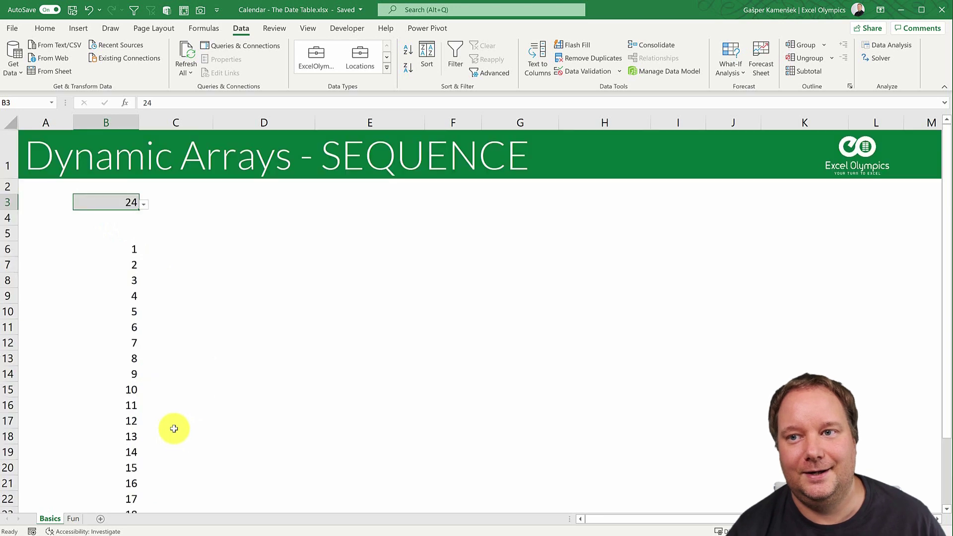
ctrl+scroll(174, 429, down, 1)
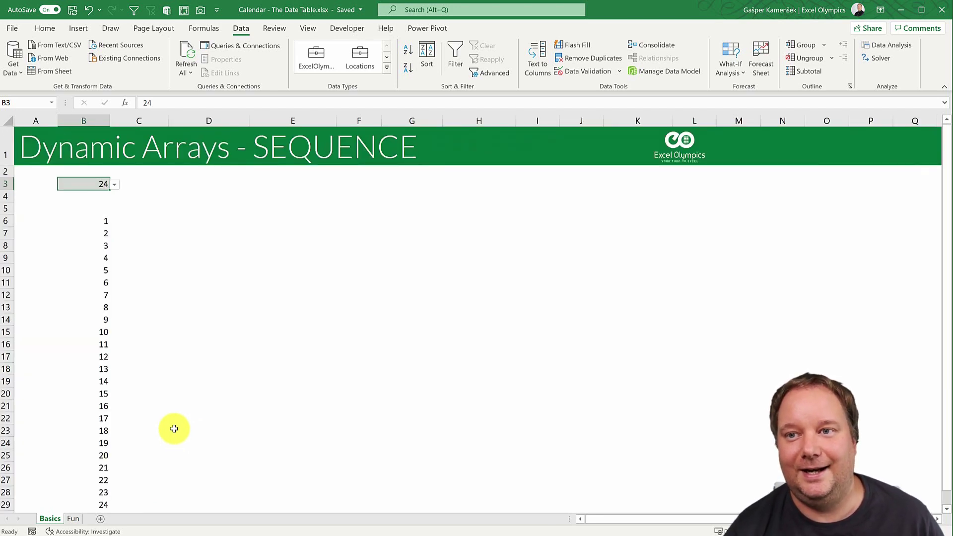
ctrl+scroll(174, 428, up, 1)
ctrl+scroll(173, 428, up, 1)
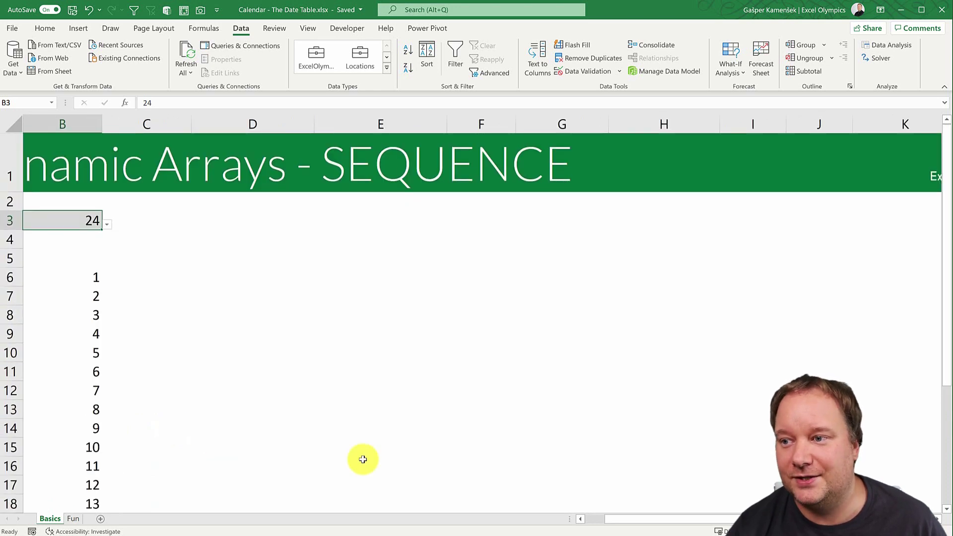
drag(636, 524, 615, 522)
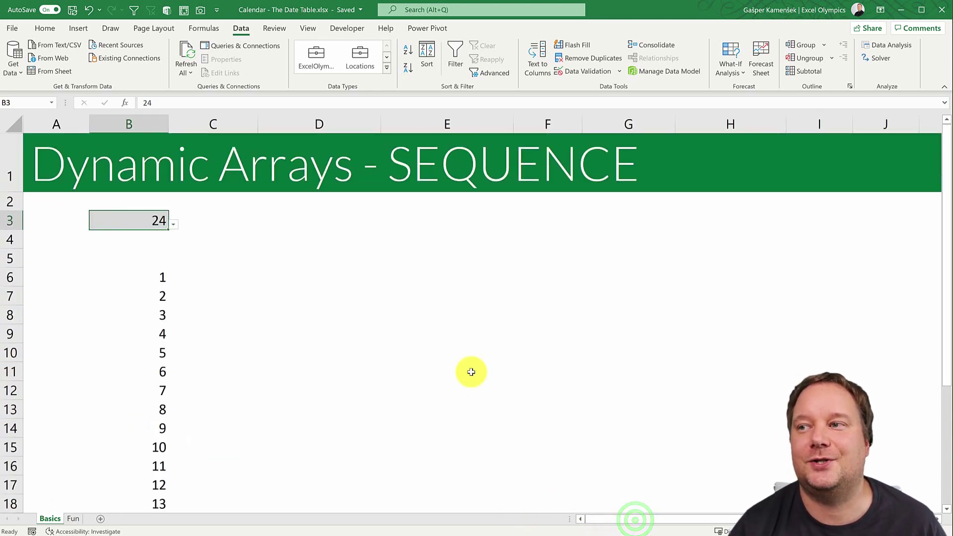
ctrl+scroll(471, 372, down, 1)
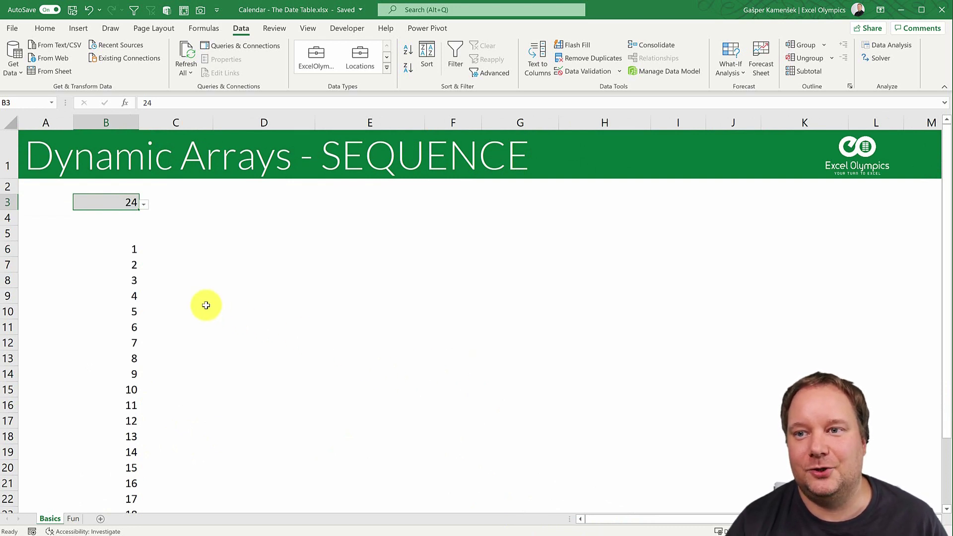
Step: Add 12 as the columns argument, making B6 =SEQUENCE(B3,12)
click(133, 248)
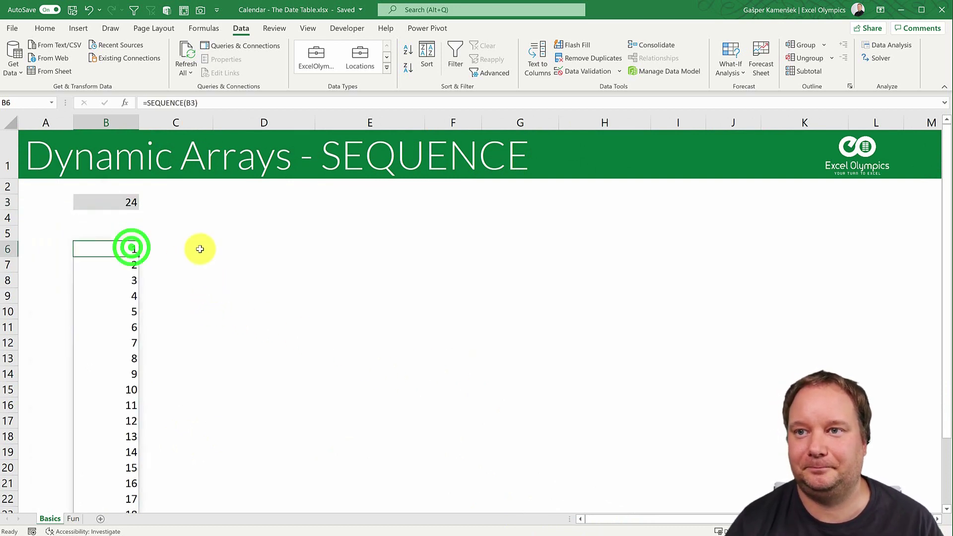
click(194, 104)
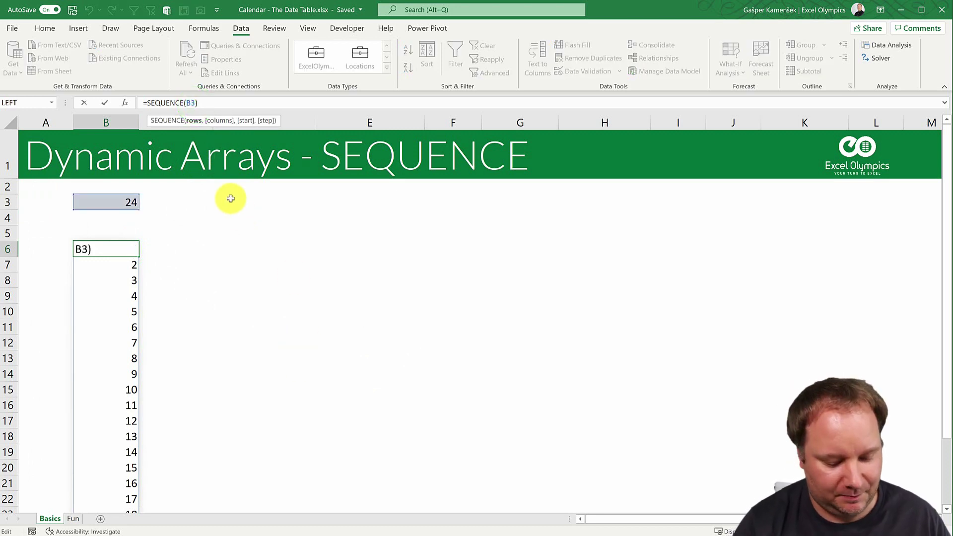
text(,)
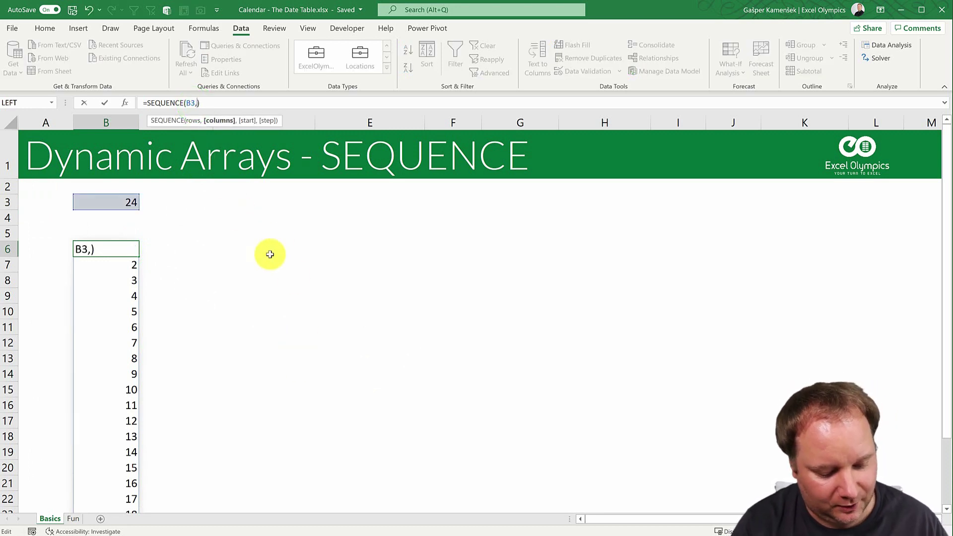
text(12)
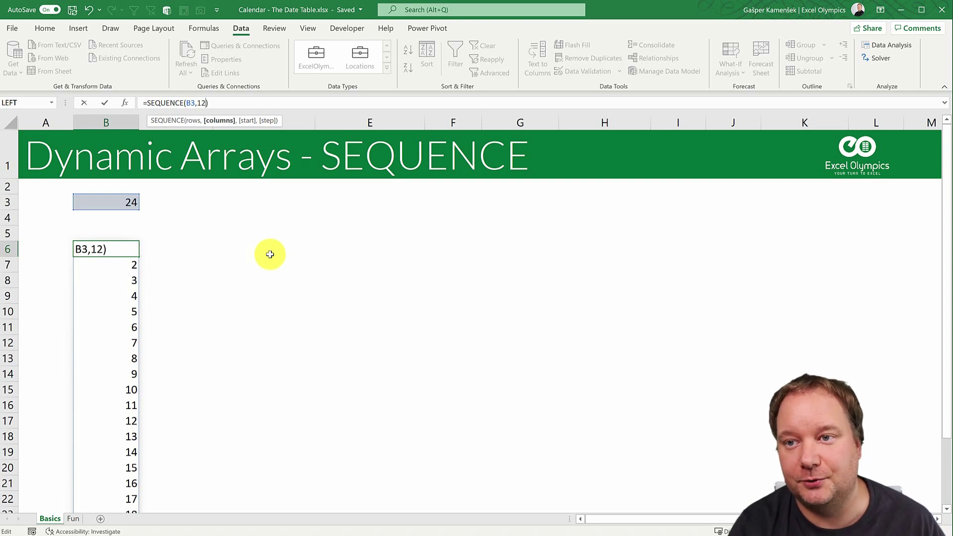
key(Return)
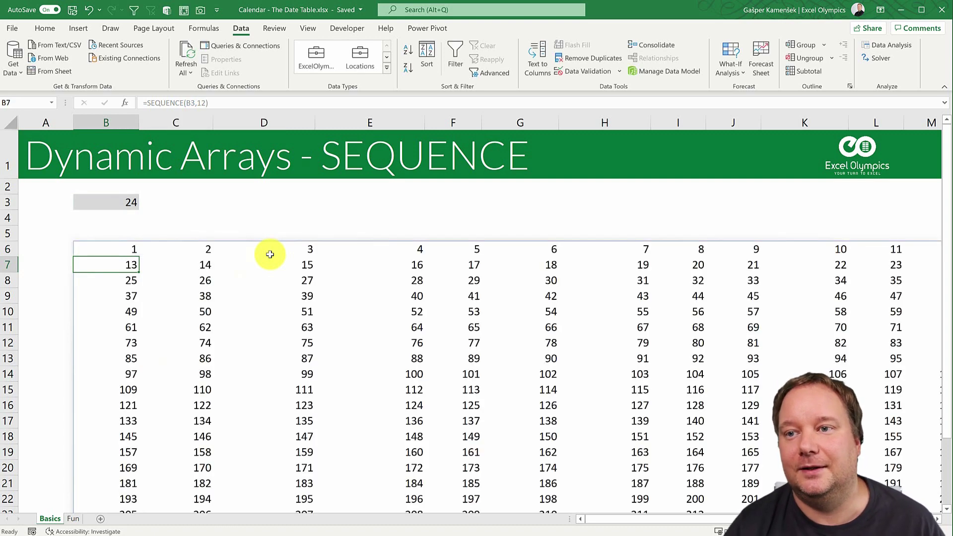
Step: Change the rows argument to B3/12, giving =SEQUENCE(B3/12,12) with two rows of twelve
click(128, 248)
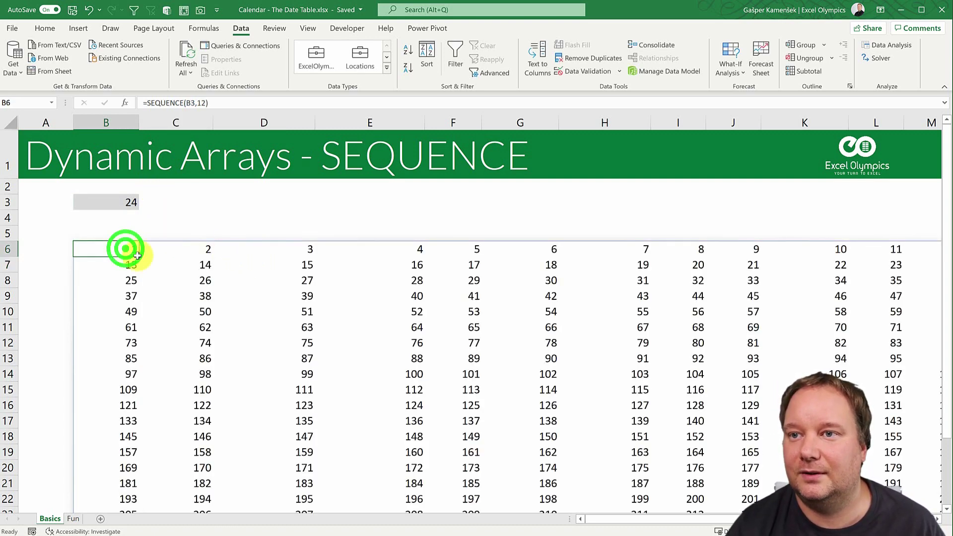
click(195, 103)
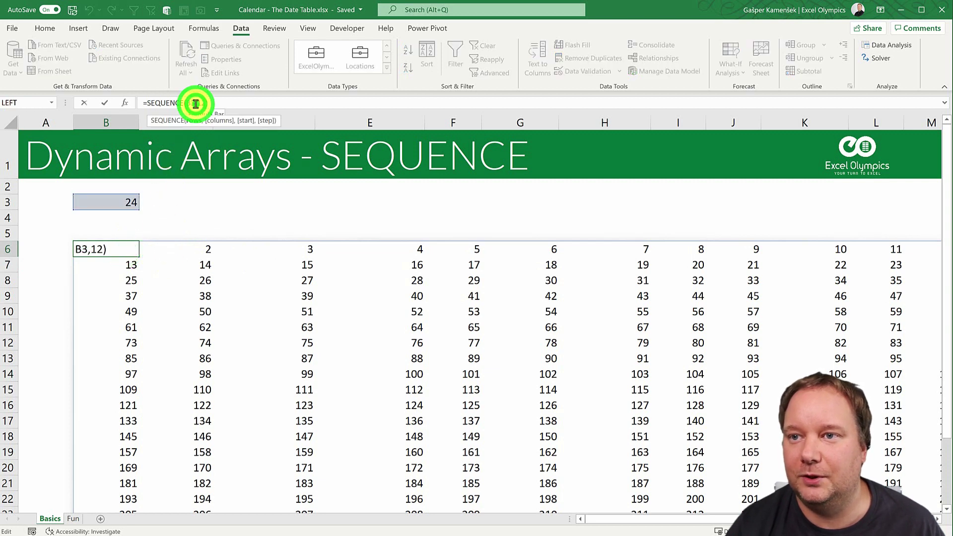
key(BackSpace)
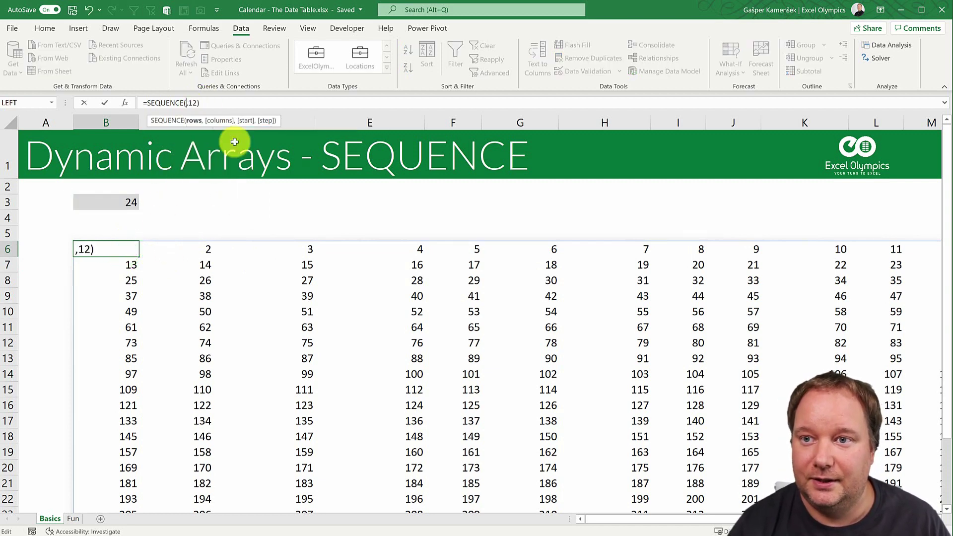
click(118, 201)
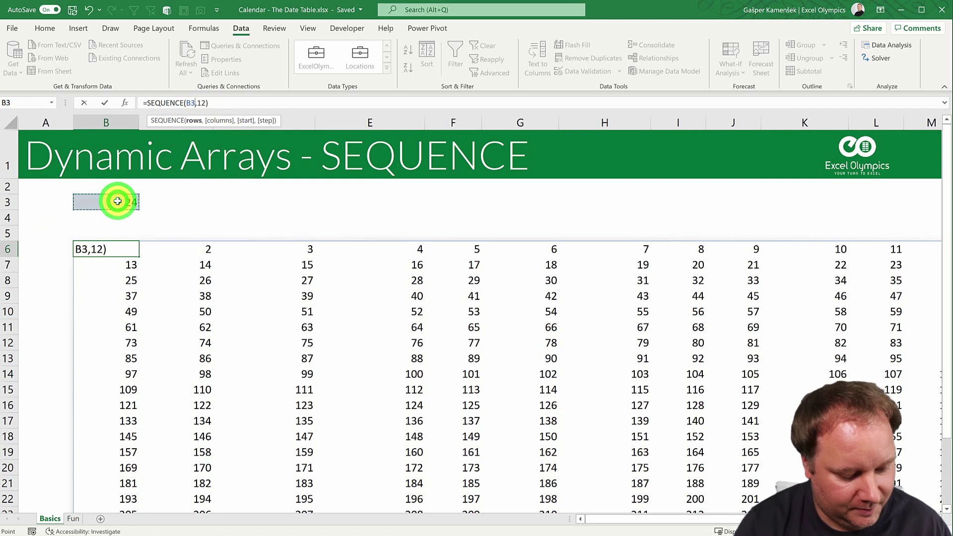
text(/12)
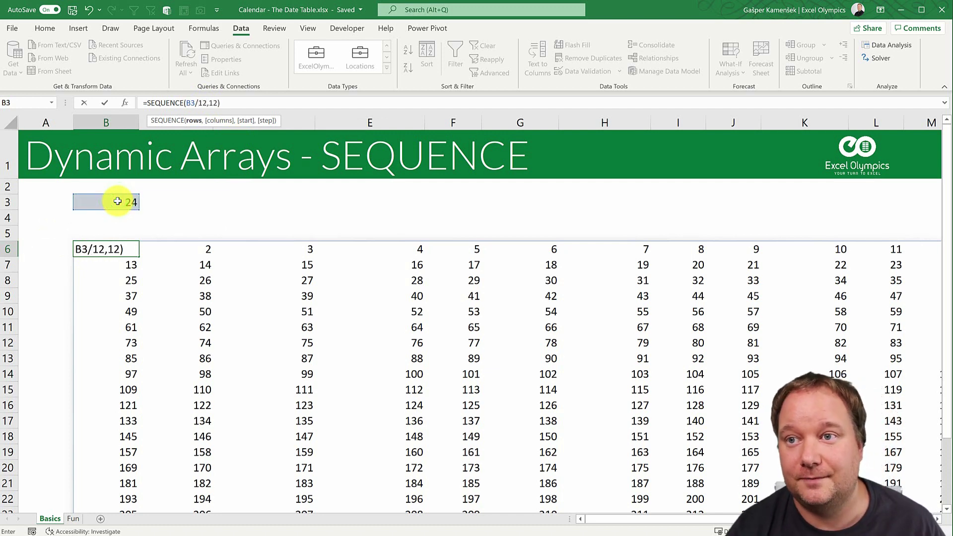
click(220, 102)
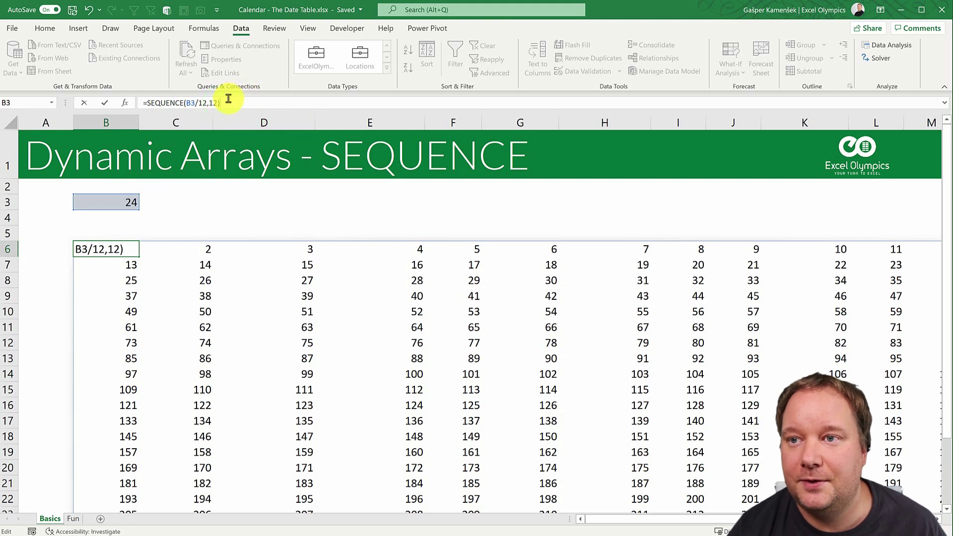
click(218, 102)
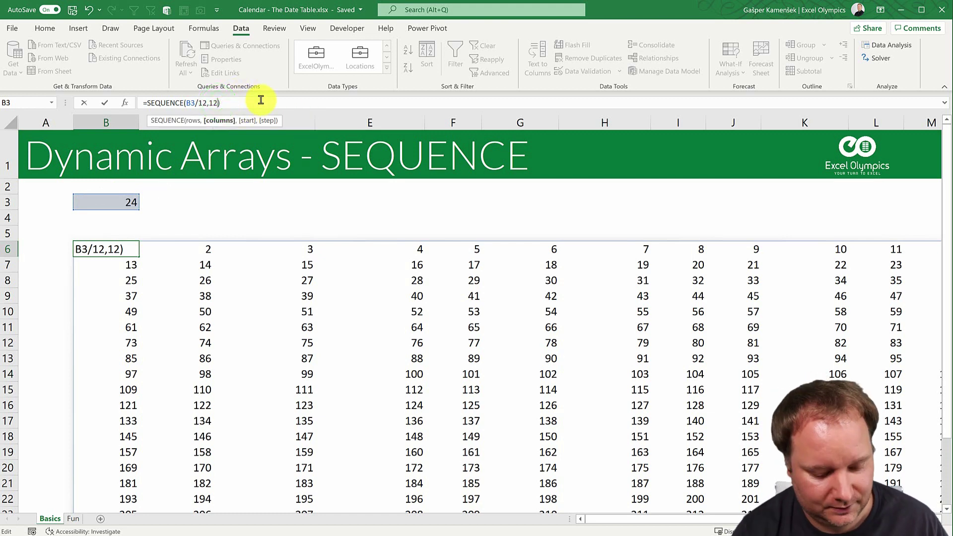
text(,1)
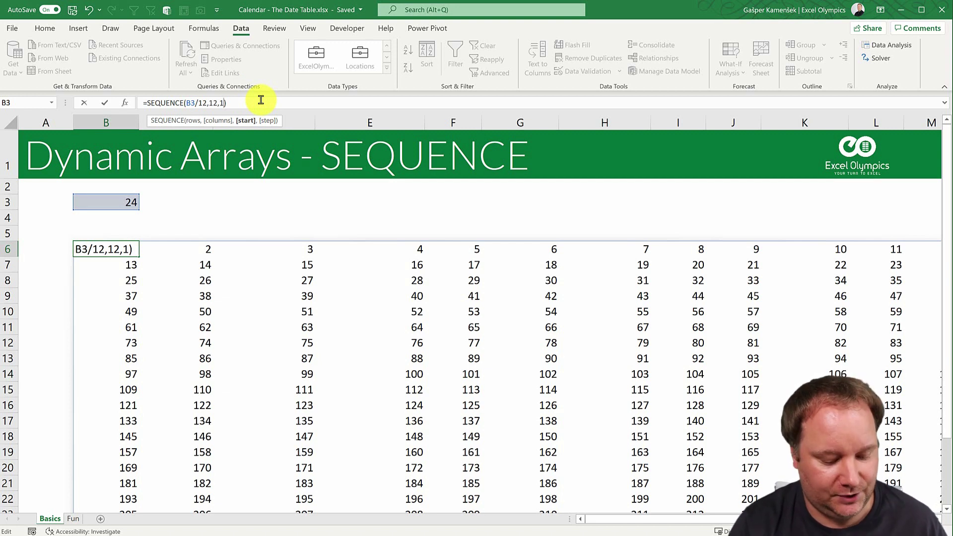
text(,1)
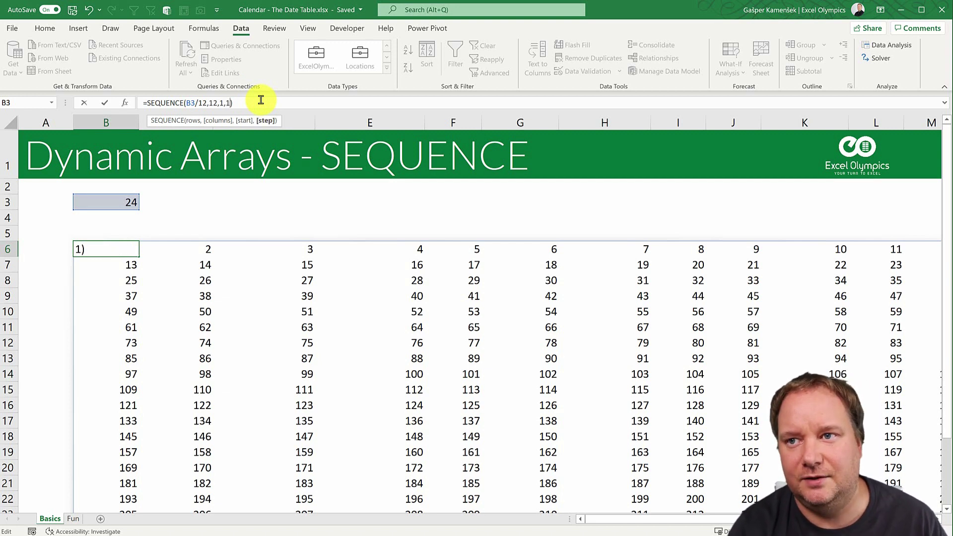
key(BackSpace)
key(BackSpace)
key(BackSpace)
key(BackSpace)
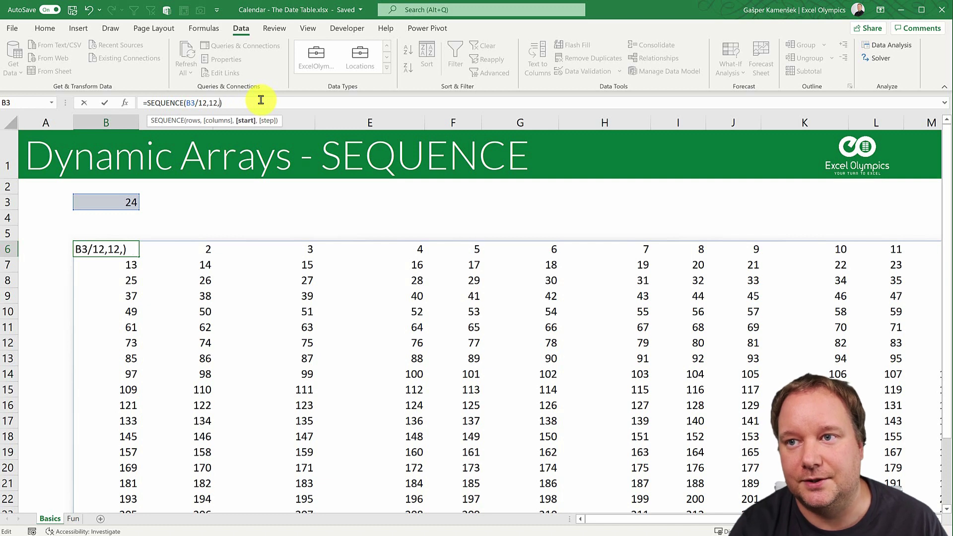
key(Return)
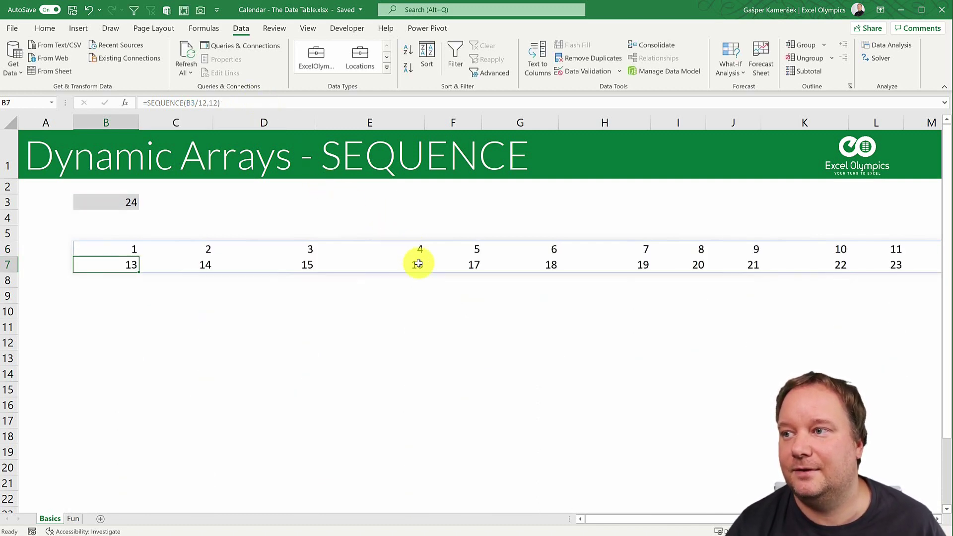
Step: Choose 36, then 48 in B3's dropdown, expanding the grid to four rows of twelve
scroll(418, 264, down, 1)
click(110, 192)
click(129, 195)
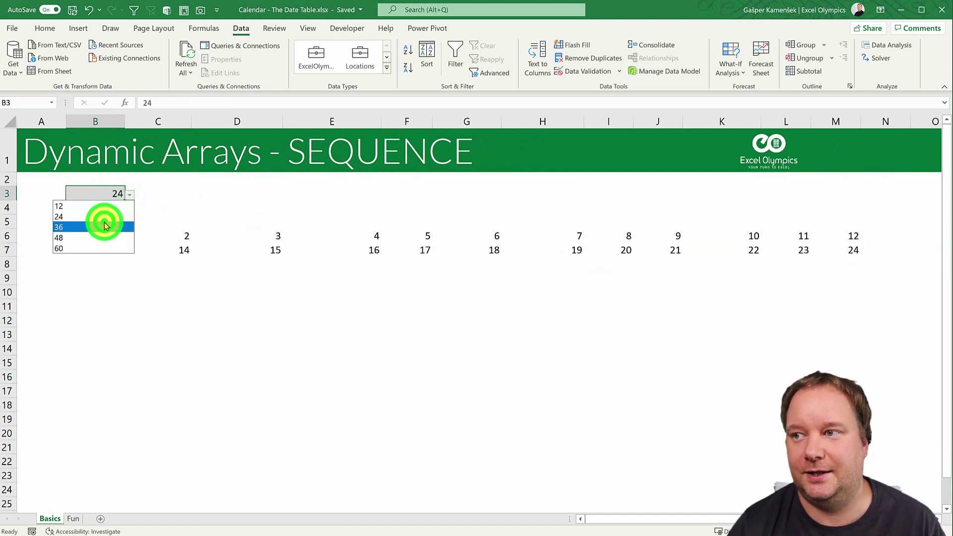
click(104, 226)
click(130, 194)
click(104, 238)
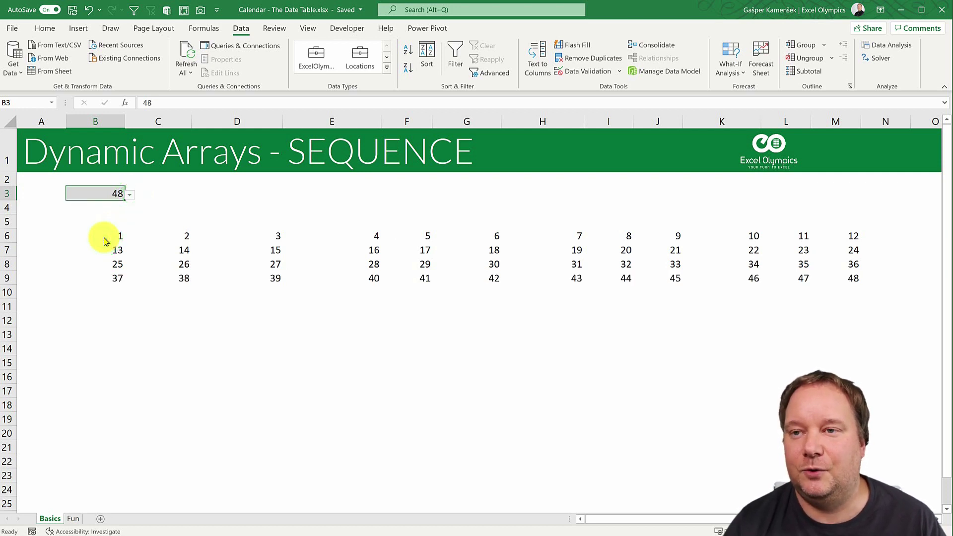
click(113, 236)
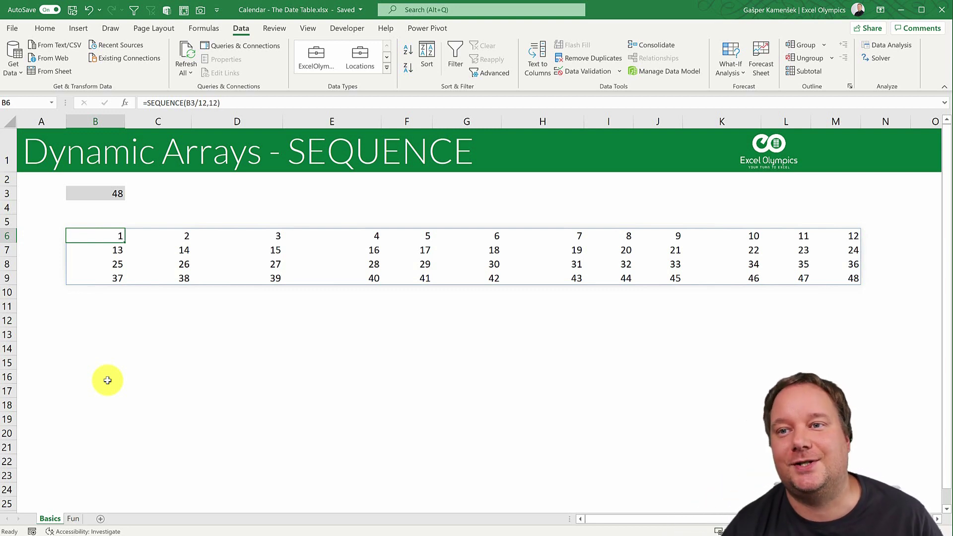
click(104, 194)
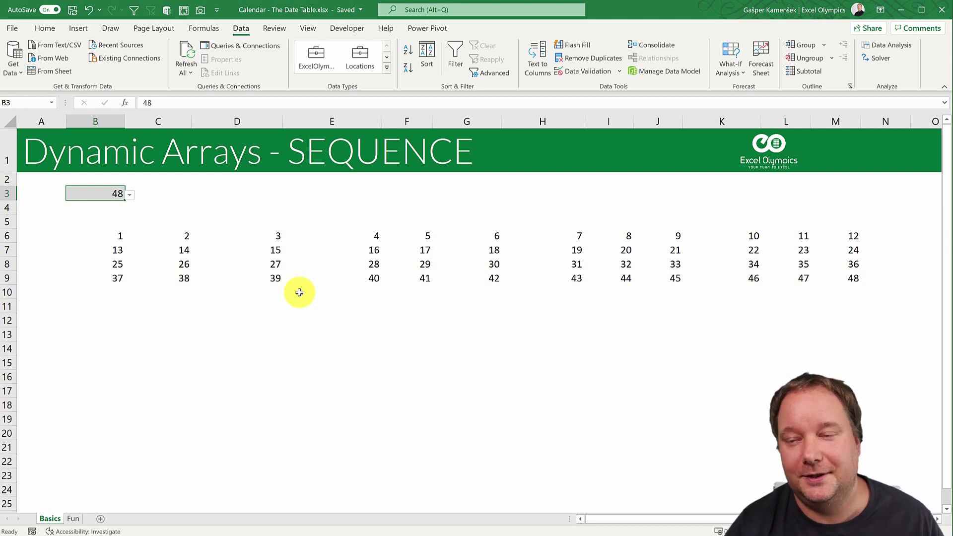
click(382, 232)
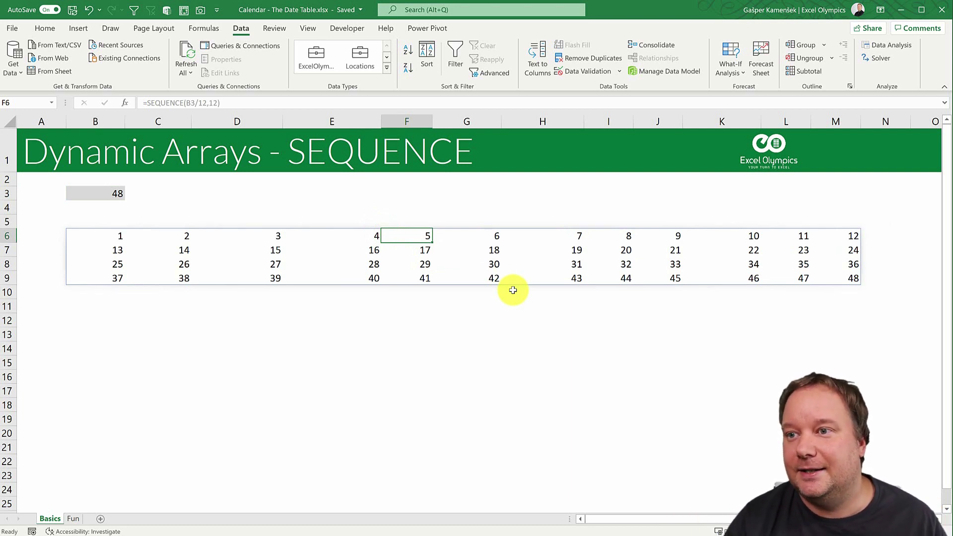
click(481, 233)
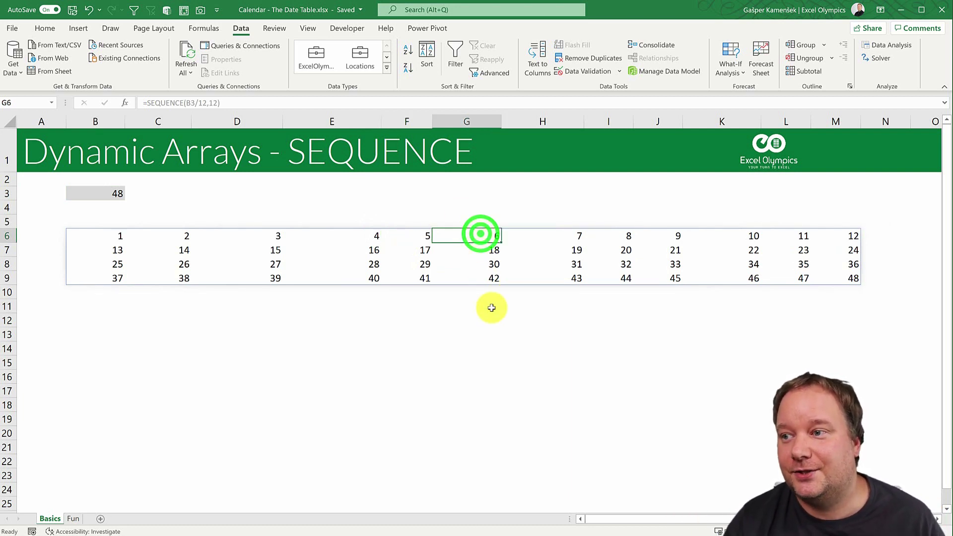